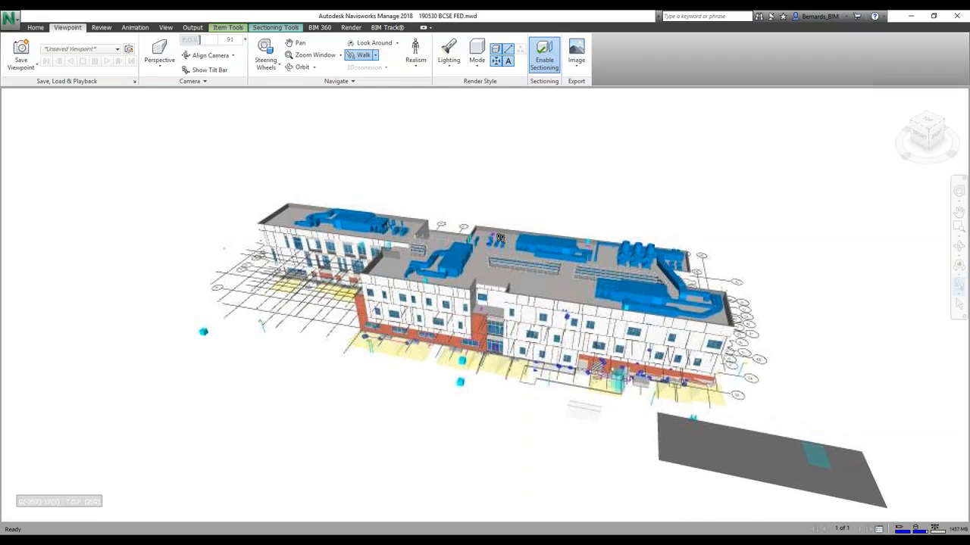
Step: Open the Selection Tree, list the files directly under 190530 BCSE FED.nwd with their branches collapsed, and clear the current selection
drag(473, 152, 476, 222)
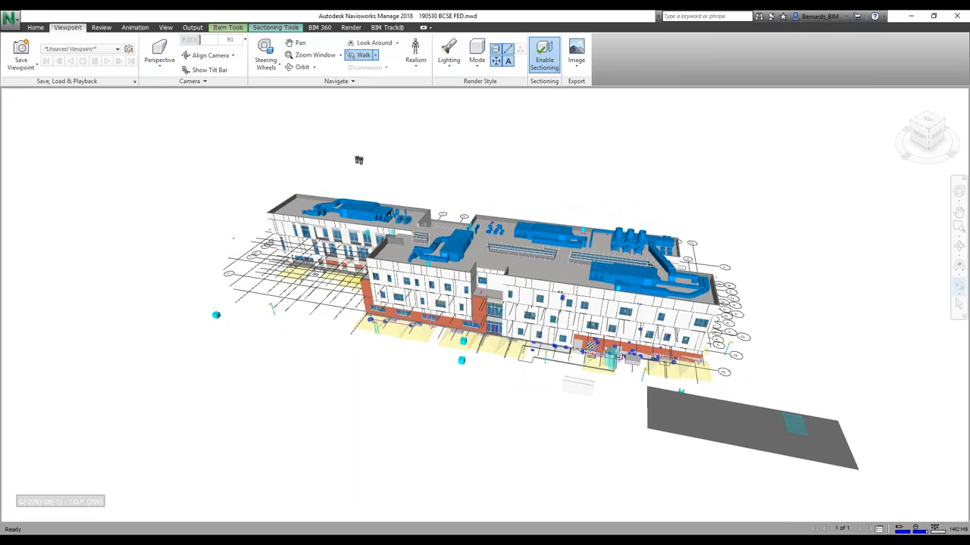
click(36, 27)
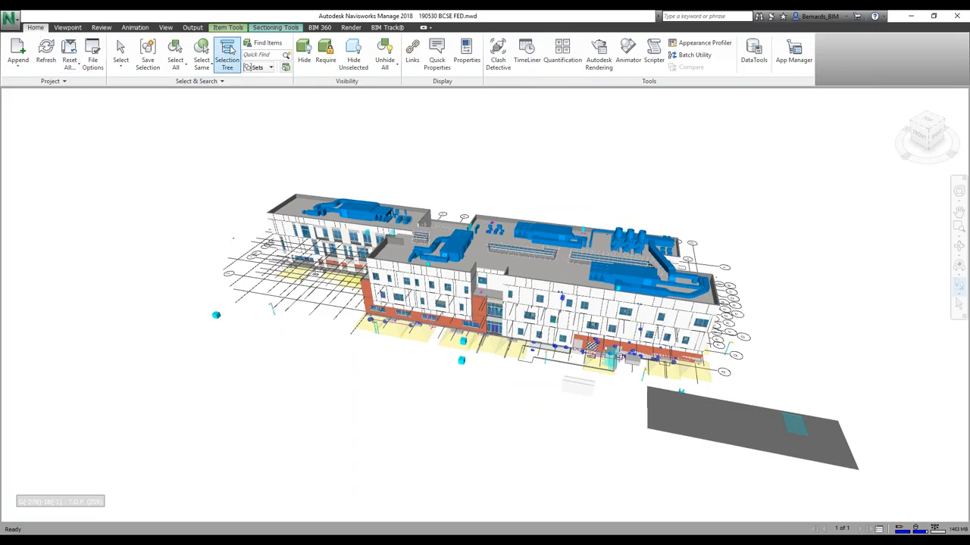
click(230, 54)
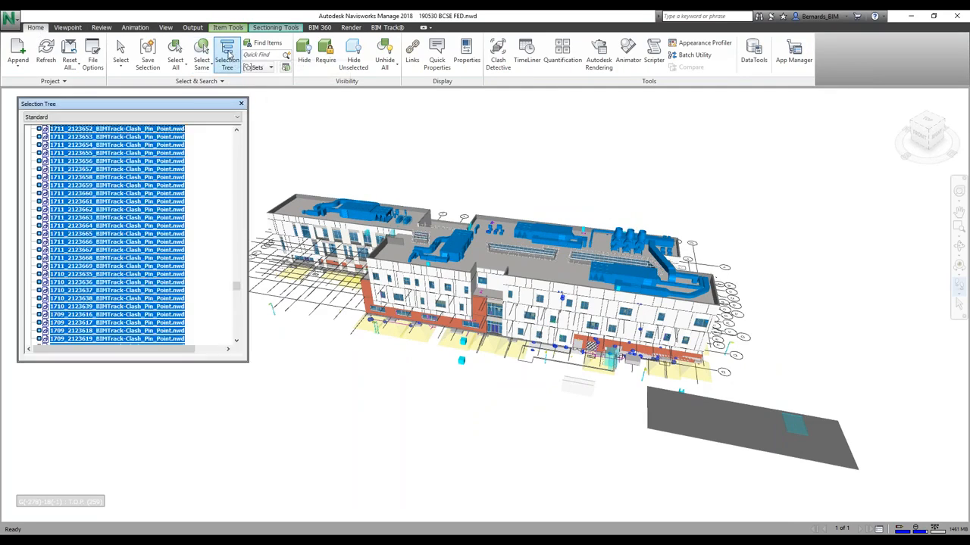
drag(236, 286, 236, 138)
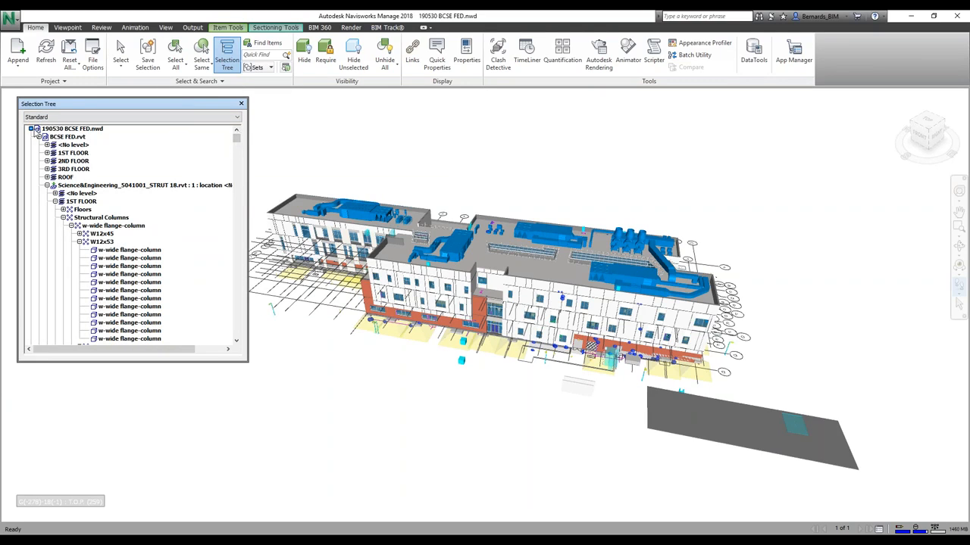
click(32, 129)
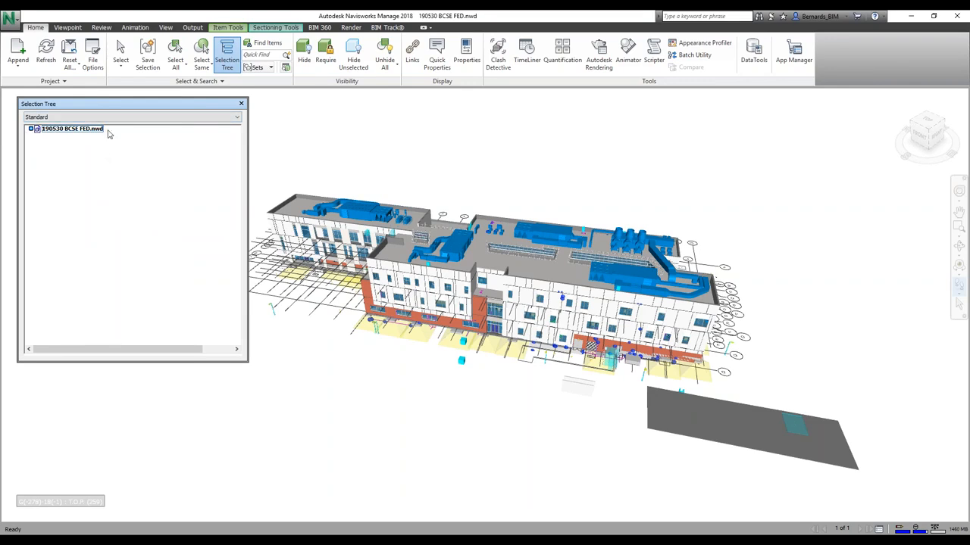
click(31, 130)
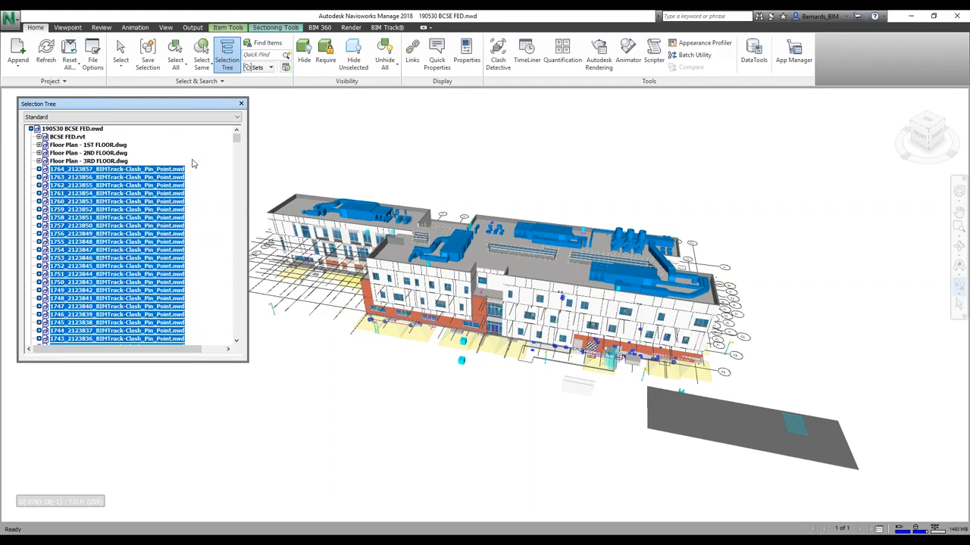
key(Escape)
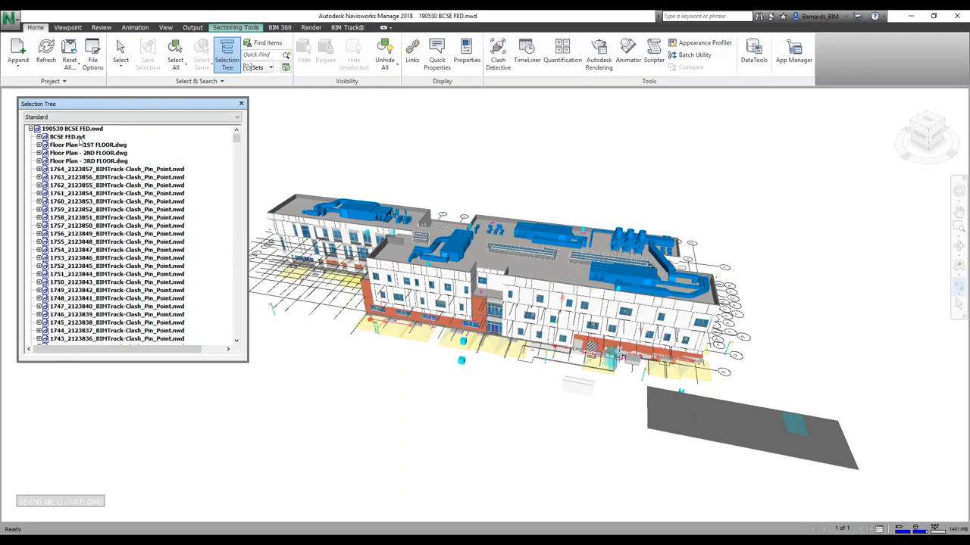
Step: Expand BCSE FED.rvt to examine its levels and linked models, and highlight the 1ST, 2ND and 3RD FLOOR plan DWGs in turn
click(39, 137)
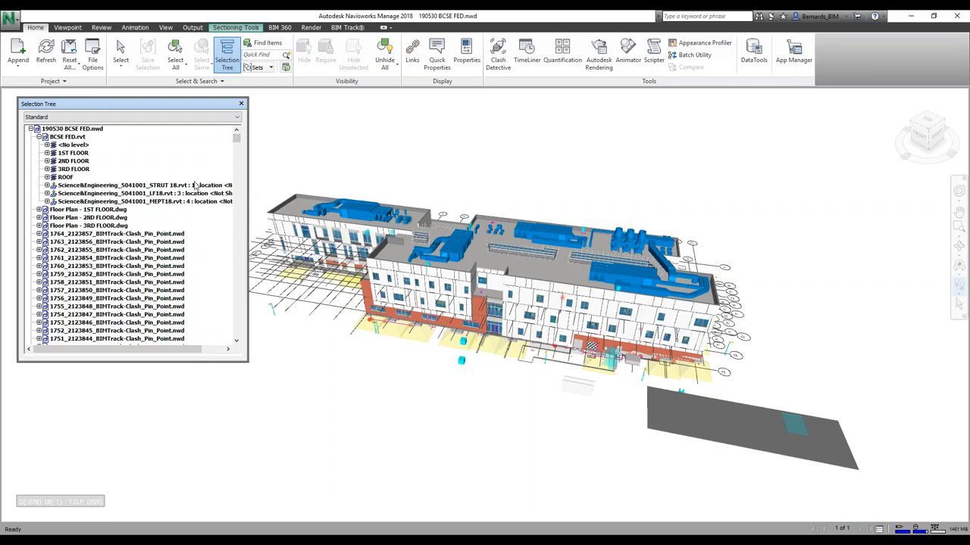
click(107, 211)
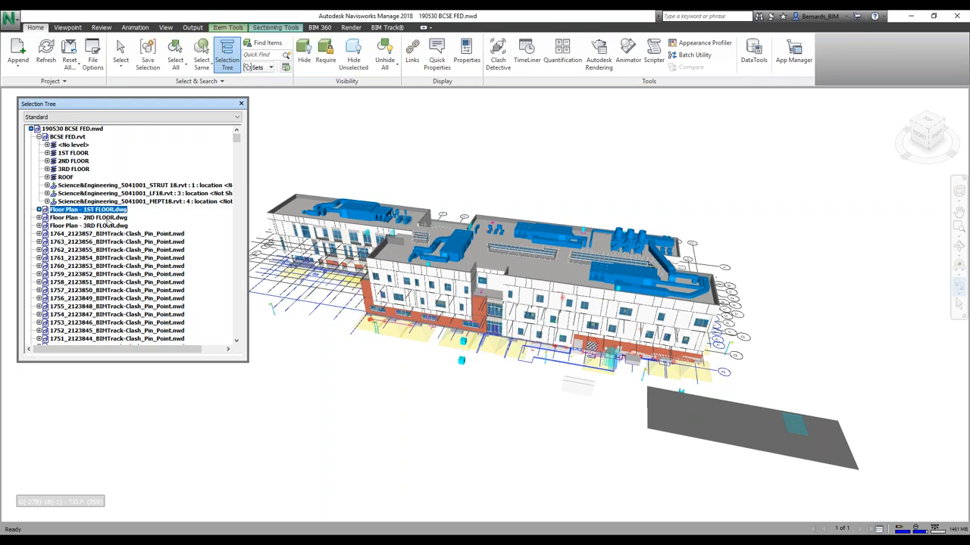
click(114, 218)
click(113, 226)
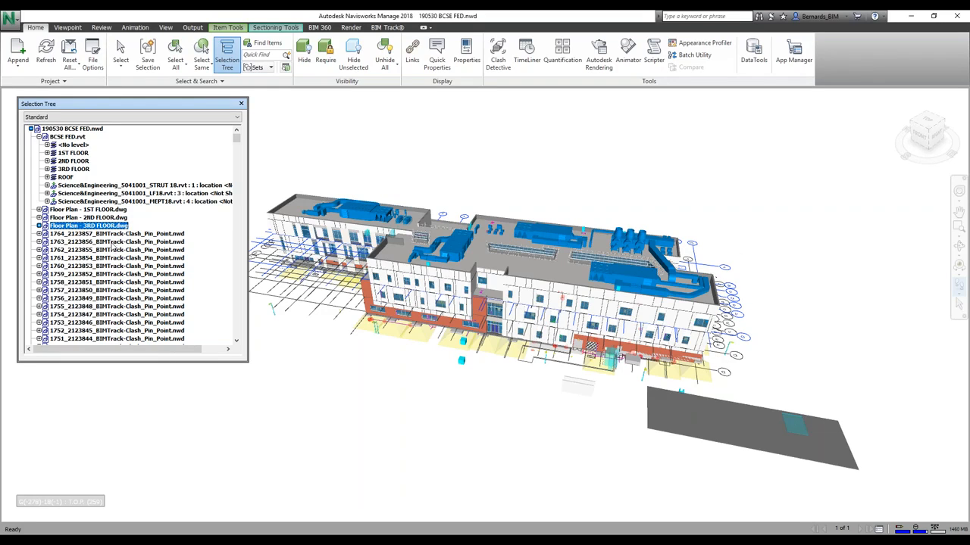
scroll(115, 258, down, 15)
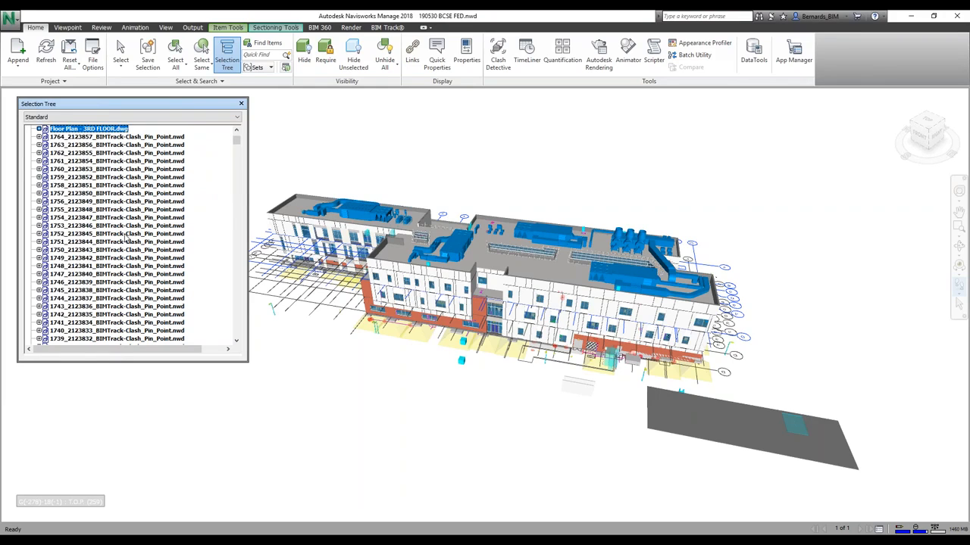
scroll(126, 239, up, 15)
Step: Collapse the tree to its 190530 BCSE FED.nwd root and dock the Selection Tree beside the model view
click(31, 129)
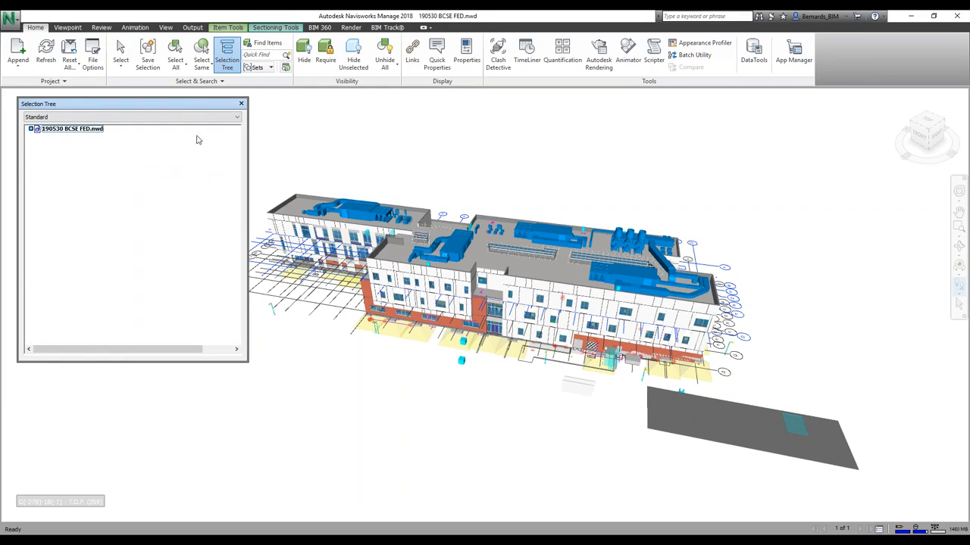
drag(184, 106, 16, 304)
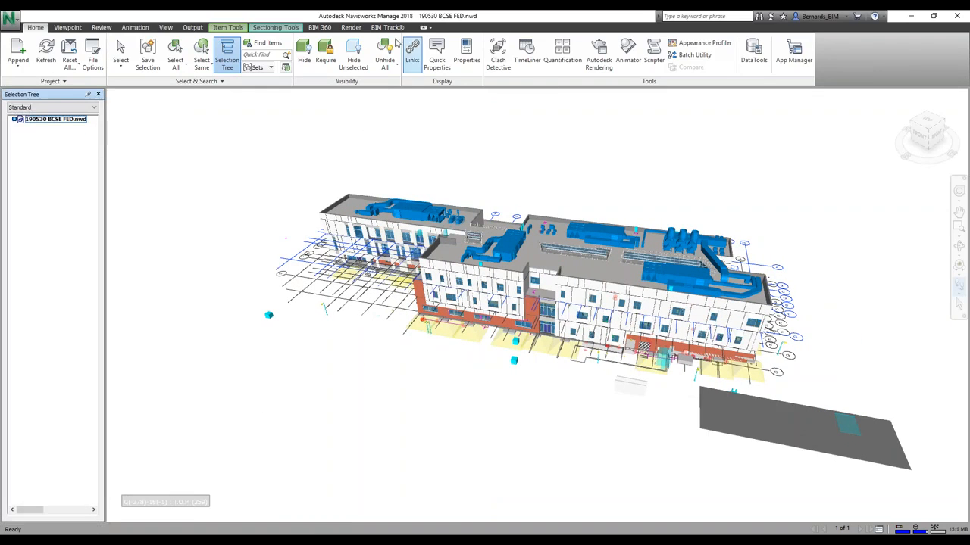
Step: Open the Saved Viewpoints window and place it next to the docked Selection Tree
click(68, 28)
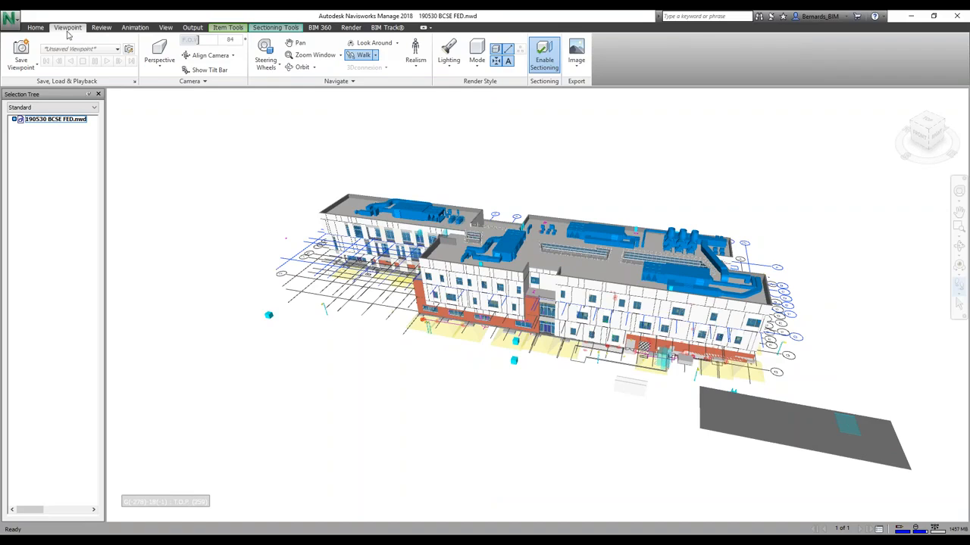
click(135, 82)
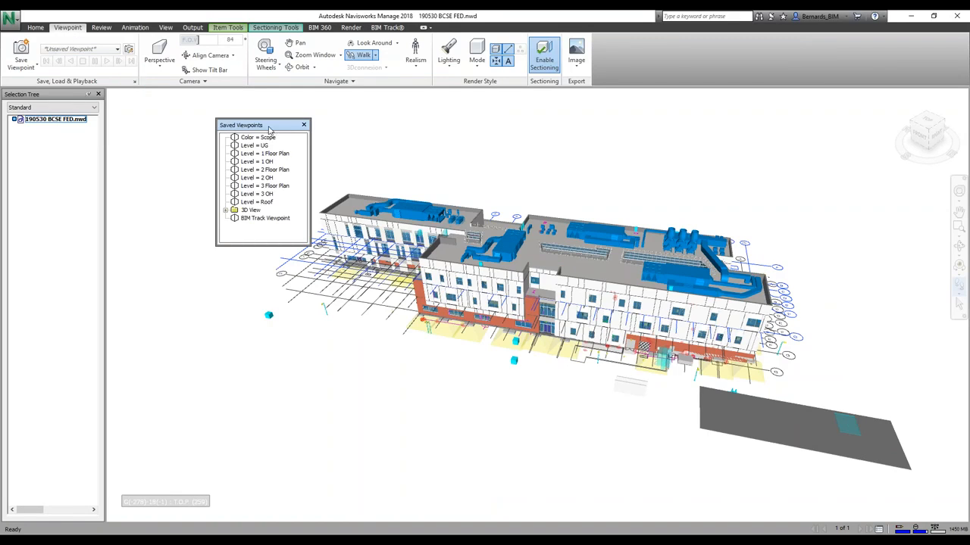
drag(269, 129, 181, 133)
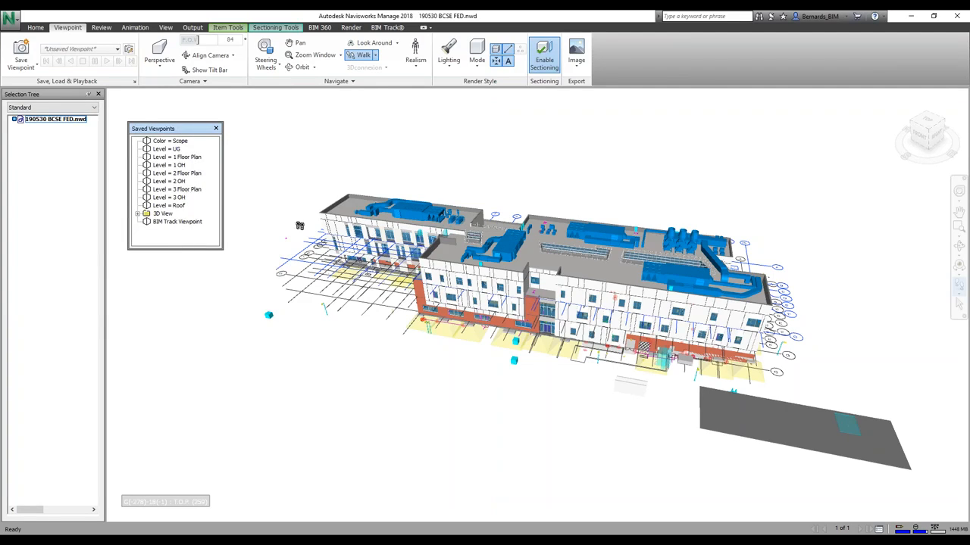
Step: View the saved viewpoints Color = Scope, Level = UG and Level = 1 Floor Plan, looking closer at the first-floor rooms
click(177, 142)
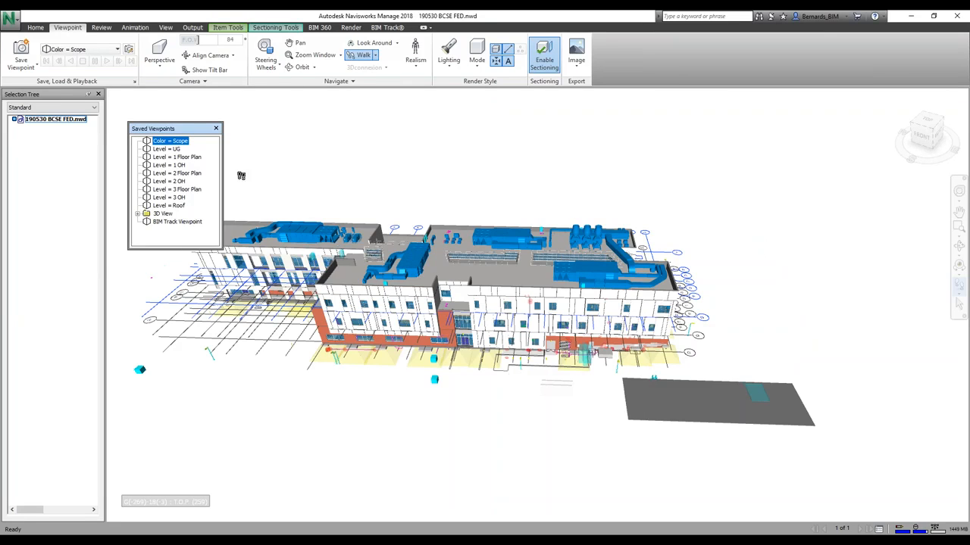
click(166, 150)
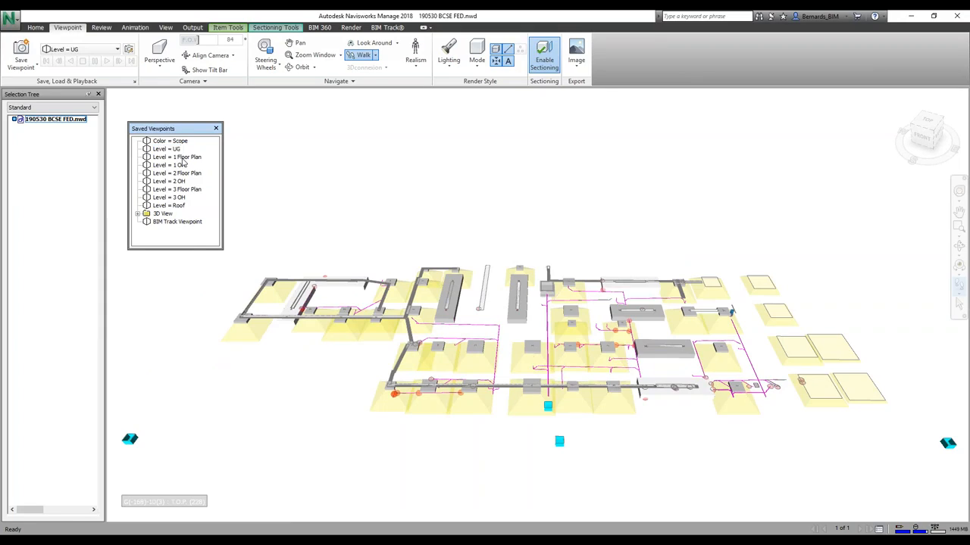
click(182, 156)
drag(493, 442, 470, 386)
middle_drag(470, 386, 465, 335)
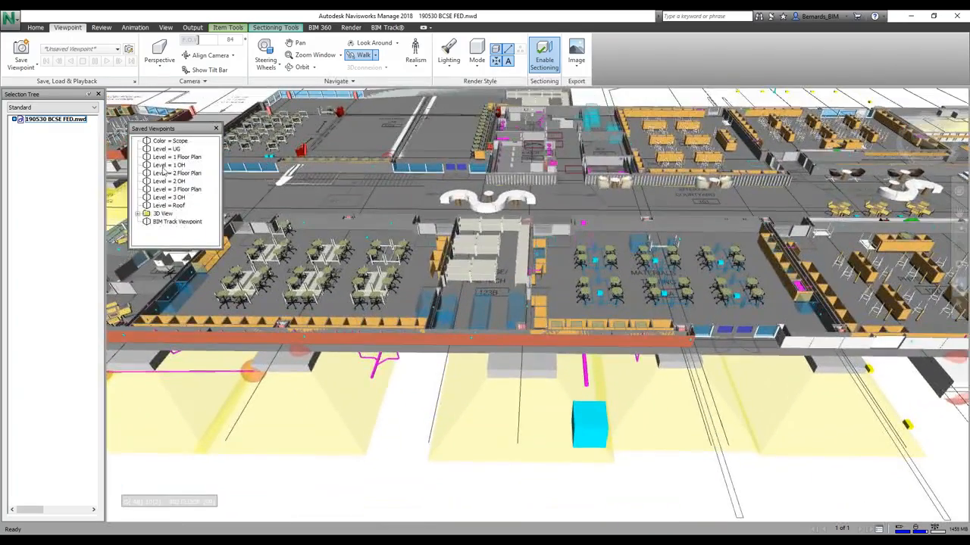
Step: Step through the saved viewpoints from Level = 1 OH up through the second and third floors to Level = Roof
click(179, 166)
drag(562, 467, 523, 220)
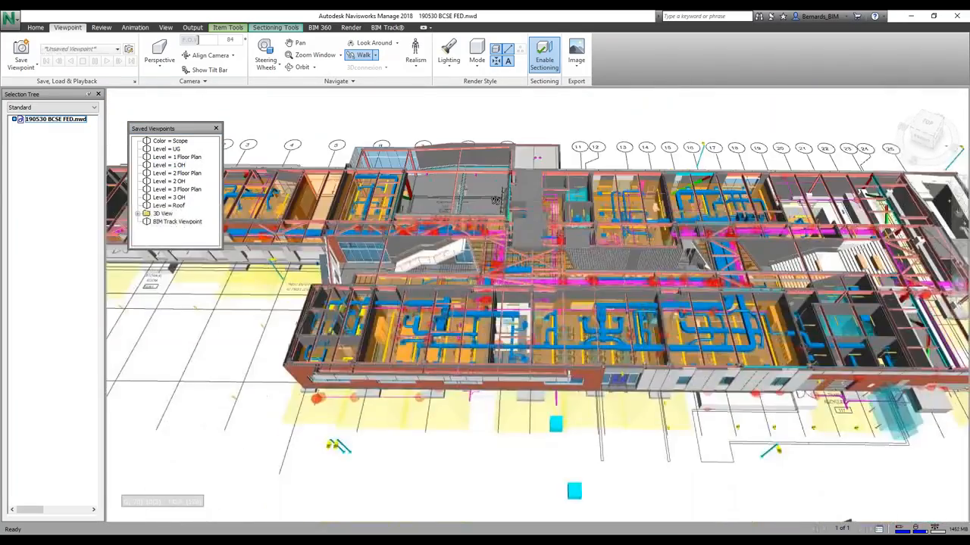
click(180, 174)
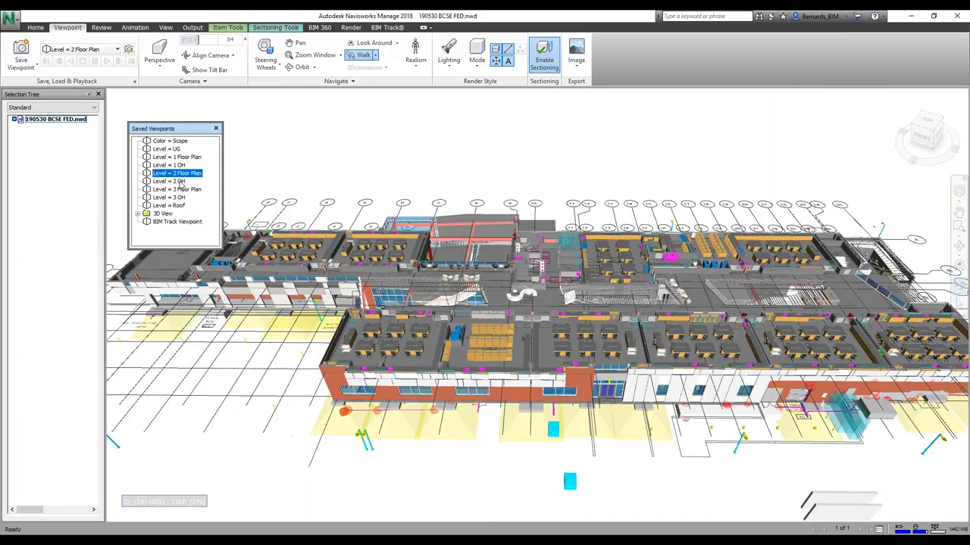
click(178, 181)
click(179, 197)
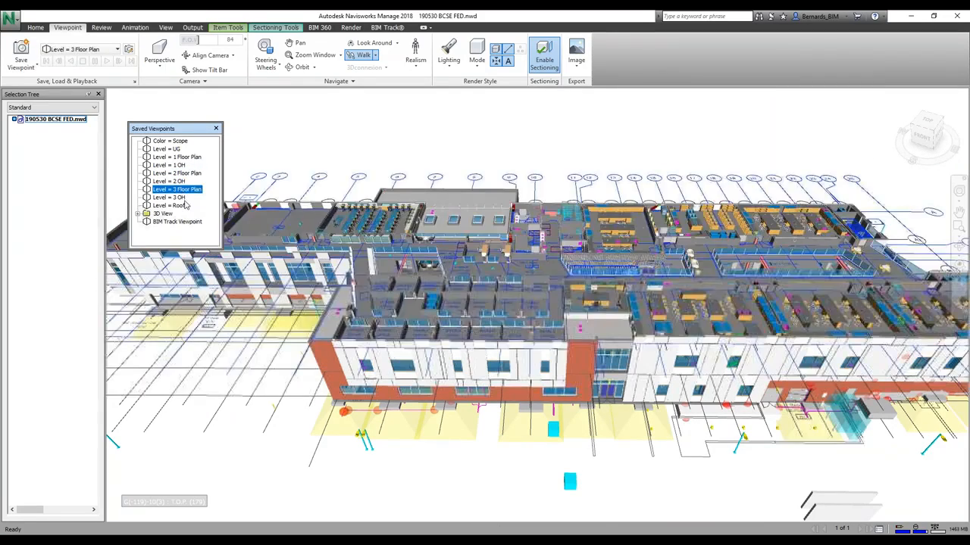
click(173, 206)
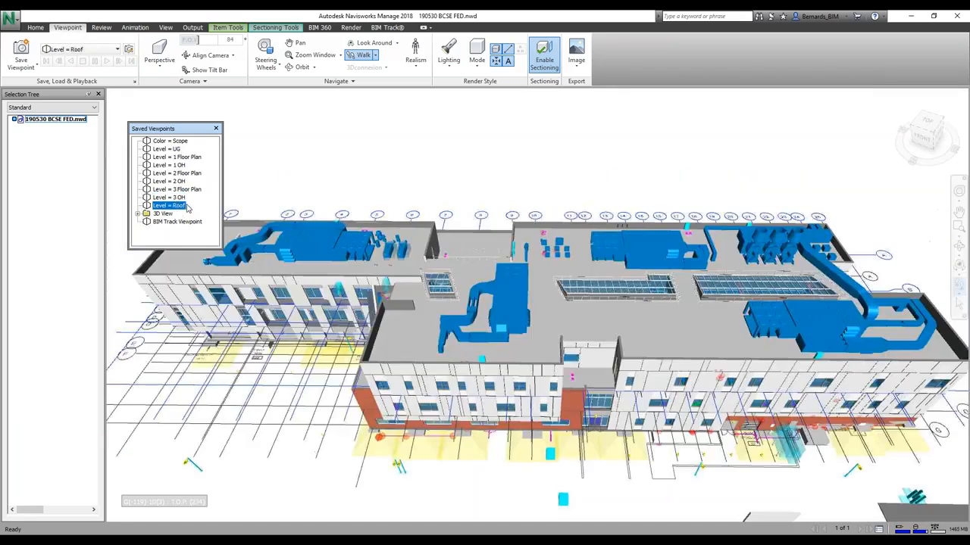
Step: Return to the Color = Scope viewpoint and dock the Saved Viewpoints window beneath the Selection Tree
click(180, 142)
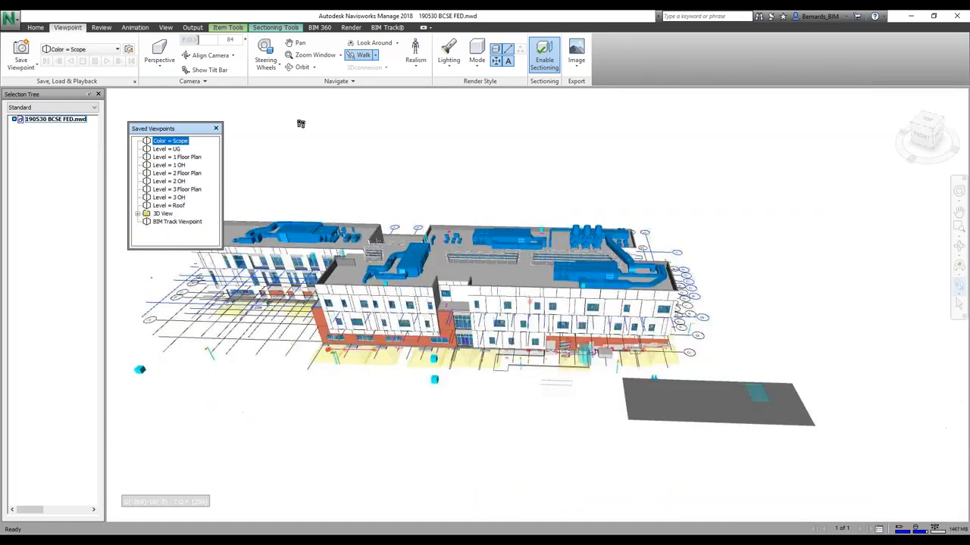
drag(716, 165, 585, 179)
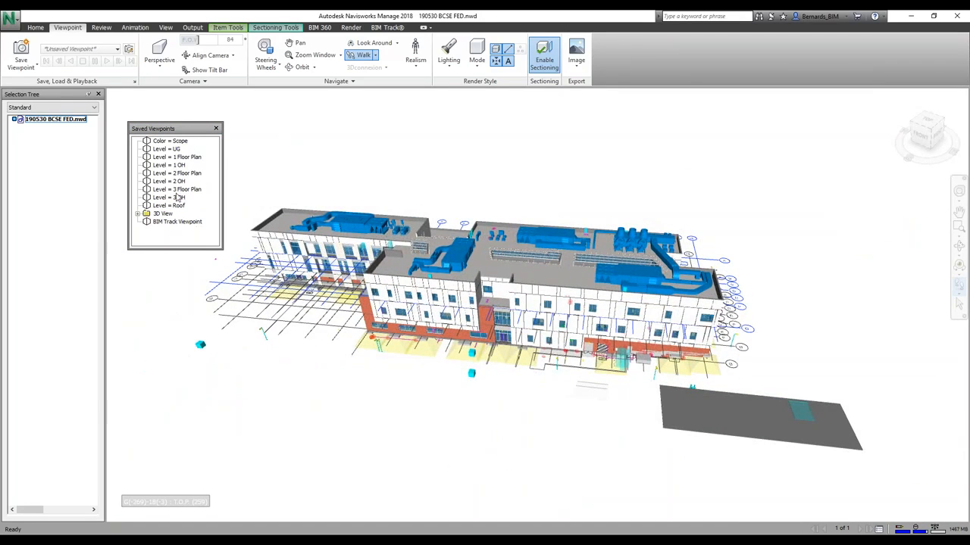
drag(191, 131, 54, 325)
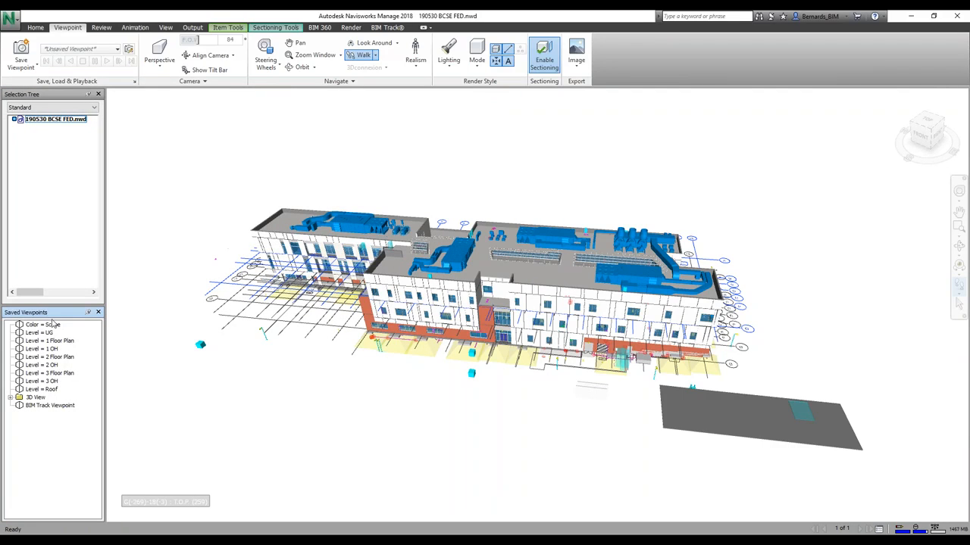
click(36, 27)
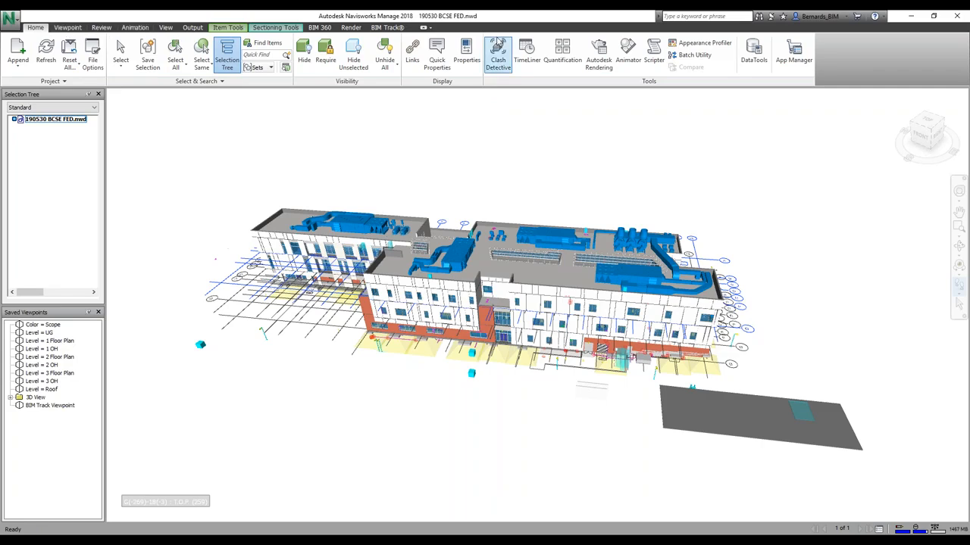
click(72, 28)
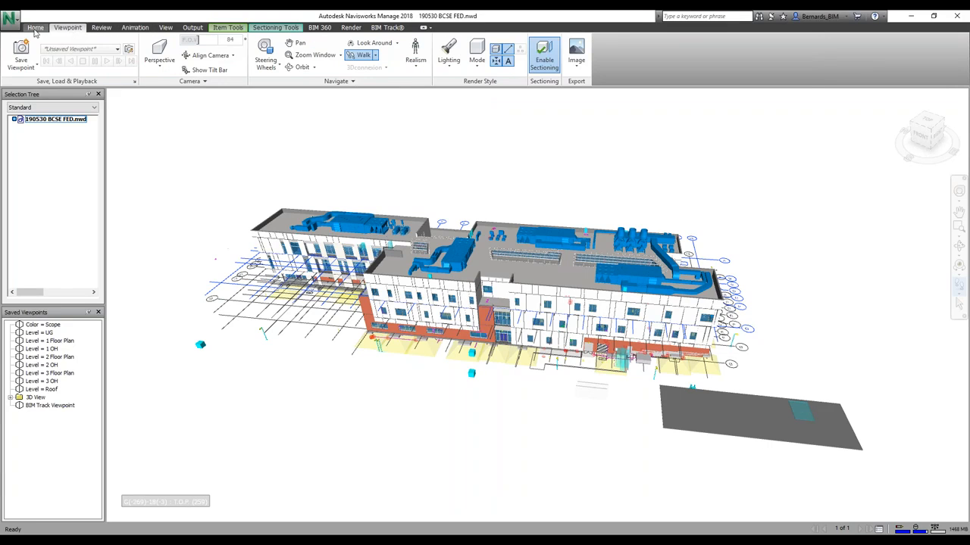
click(38, 28)
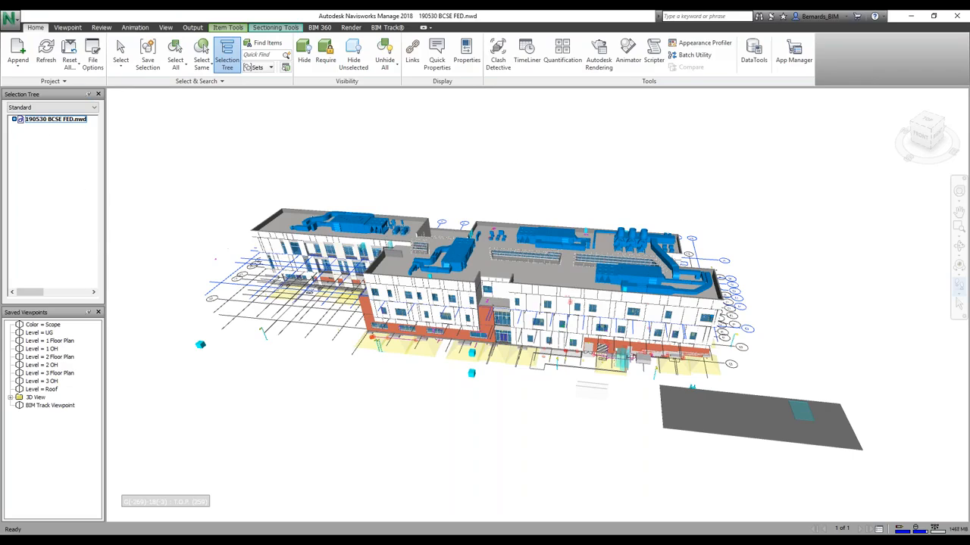
Step: Turn on the Sets window, place it beside the docked windows and enlarge it to fit all its sets
click(171, 29)
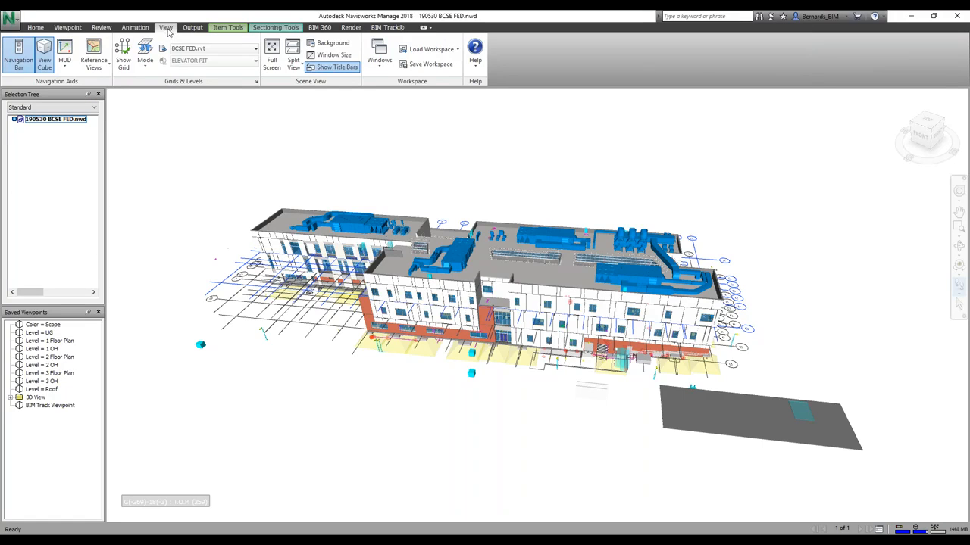
click(382, 53)
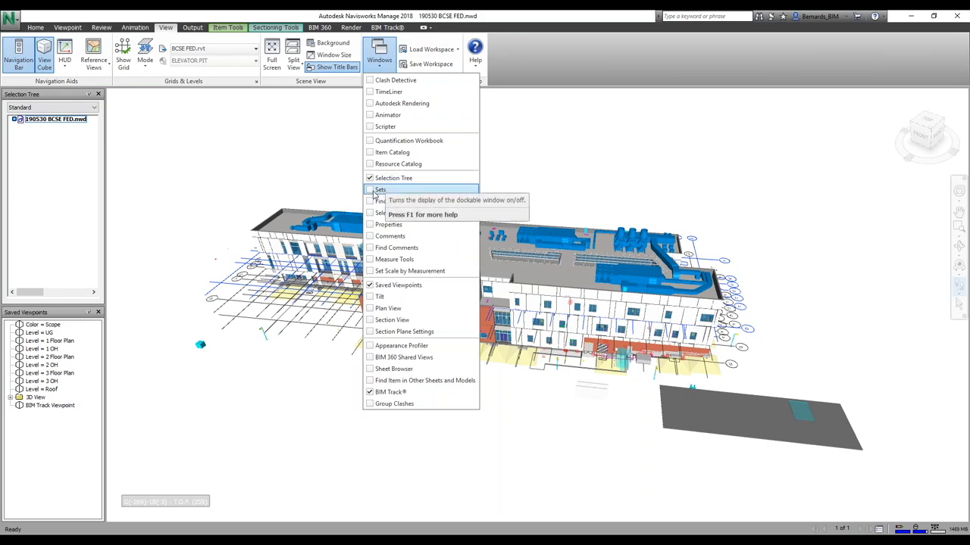
click(375, 190)
drag(322, 143, 128, 125)
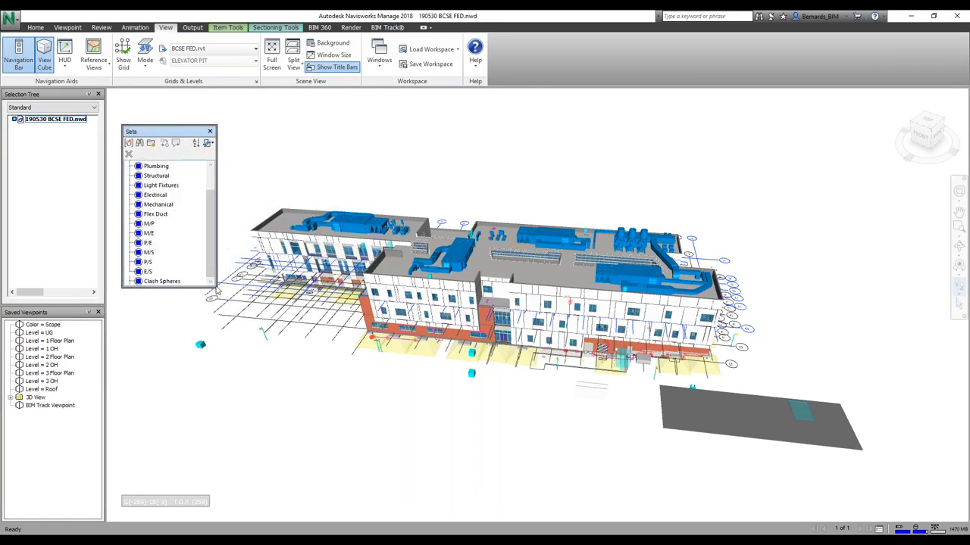
drag(218, 288, 247, 331)
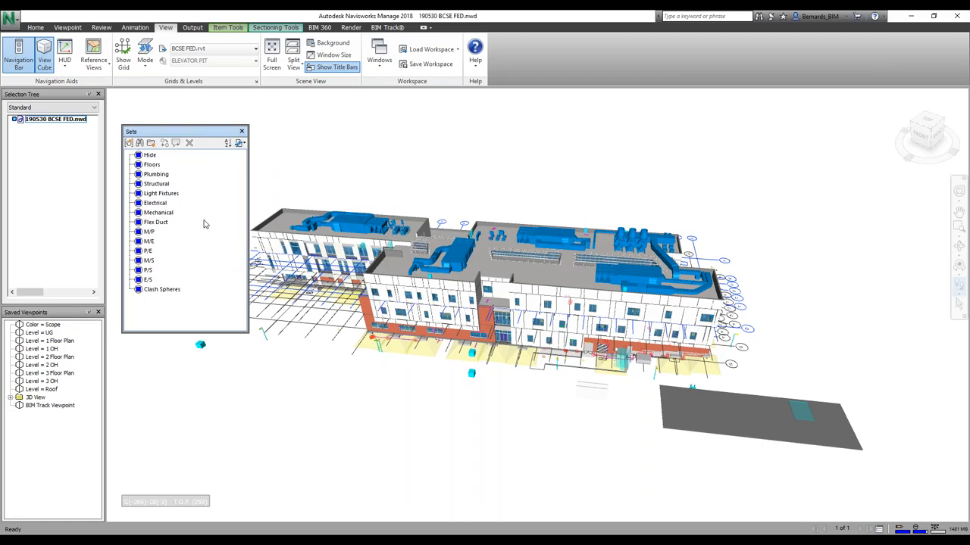
Step: Select the Plumbing and Structural sets in turn, widening the docked Selection Tree to read the highlighted categories
click(158, 175)
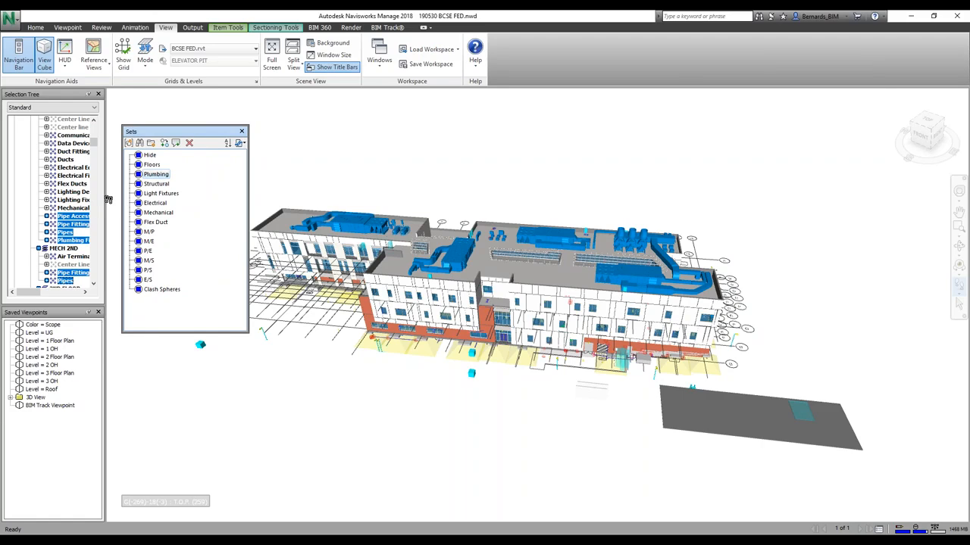
drag(106, 200, 145, 213)
click(215, 179)
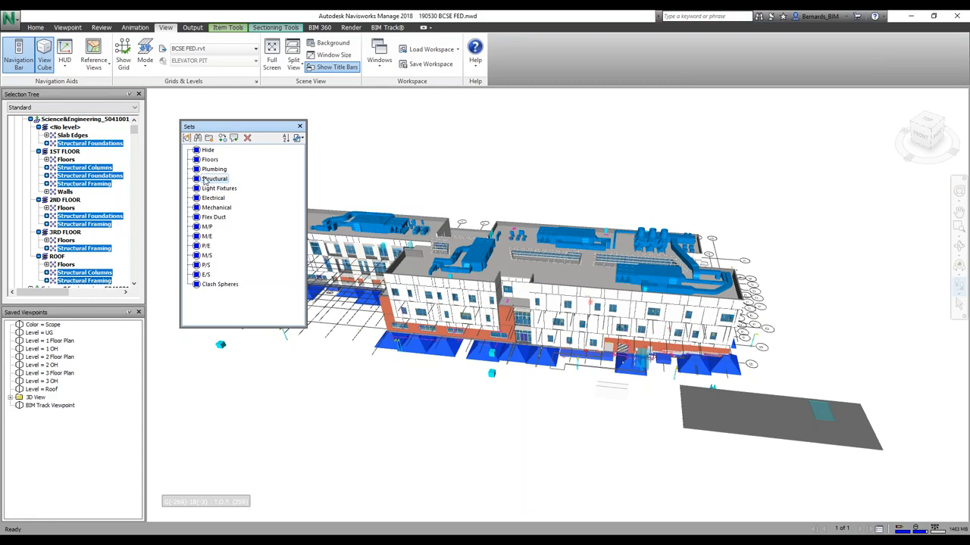
Step: Isolate the Structural set by hiding all unselected items, then clear the selection and examine the steel frame and footings
right_click(87, 173)
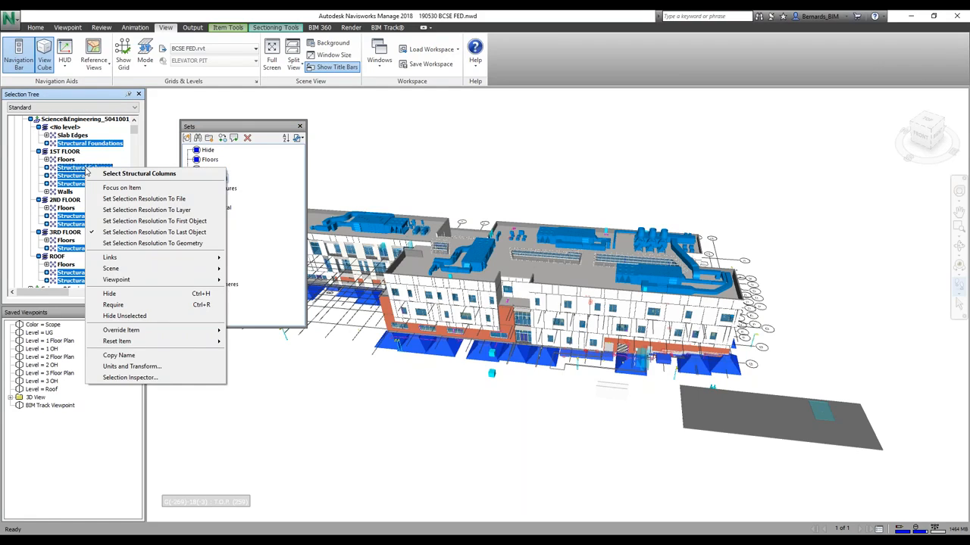
click(129, 317)
key(Escape)
drag(701, 219, 658, 200)
middle_drag(658, 311, 646, 410)
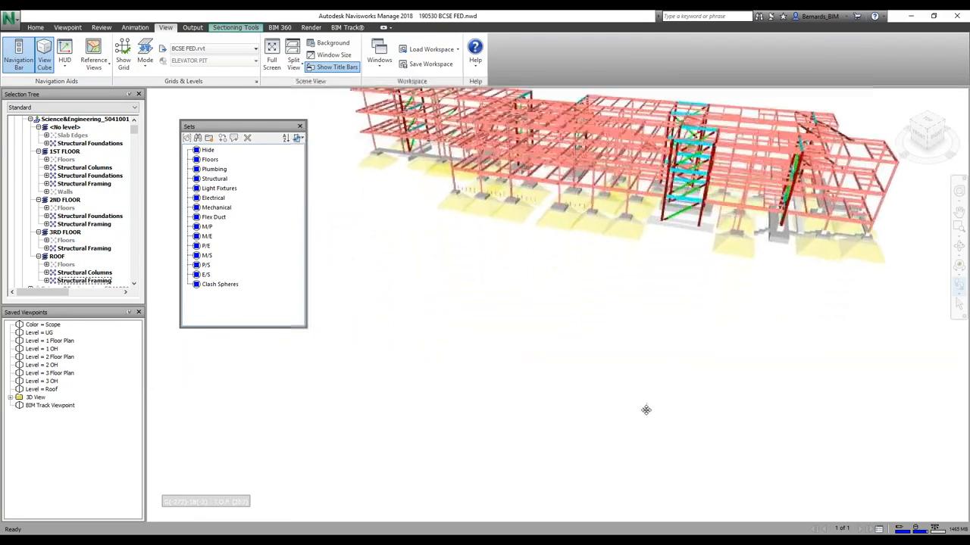
scroll(646, 410, up, 3)
drag(695, 372, 795, 210)
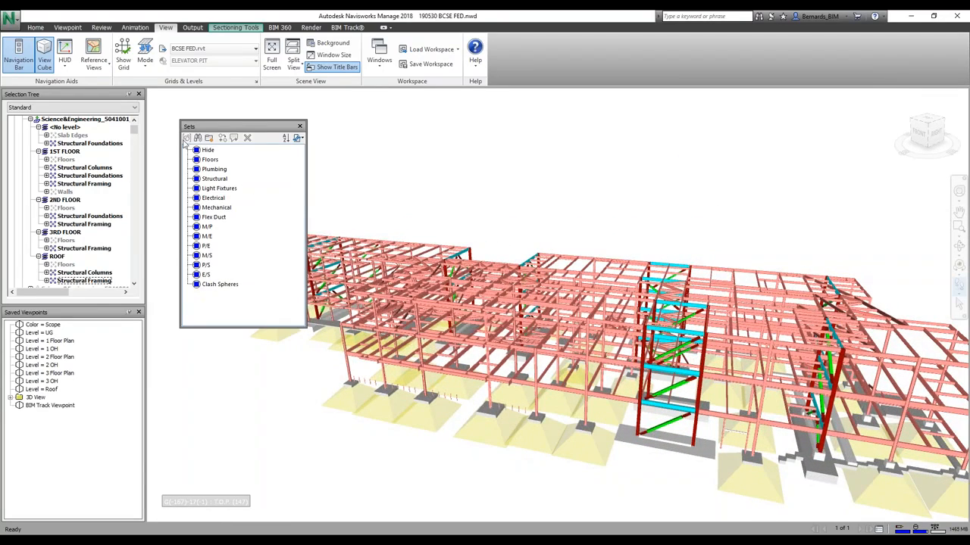
Step: Restore the Color = Scope viewpoint, then isolate the Plumbing set by hiding all unselected items and examine the piping
click(45, 325)
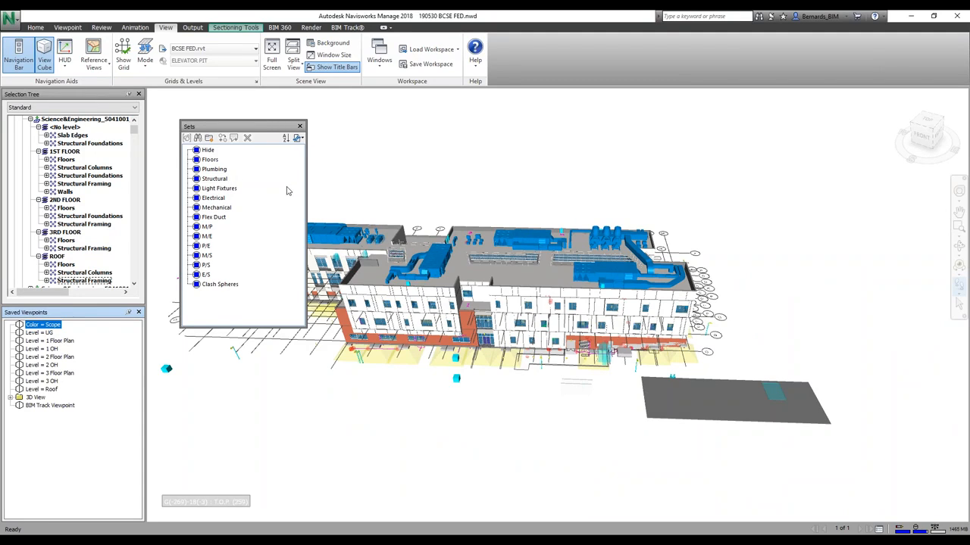
click(215, 170)
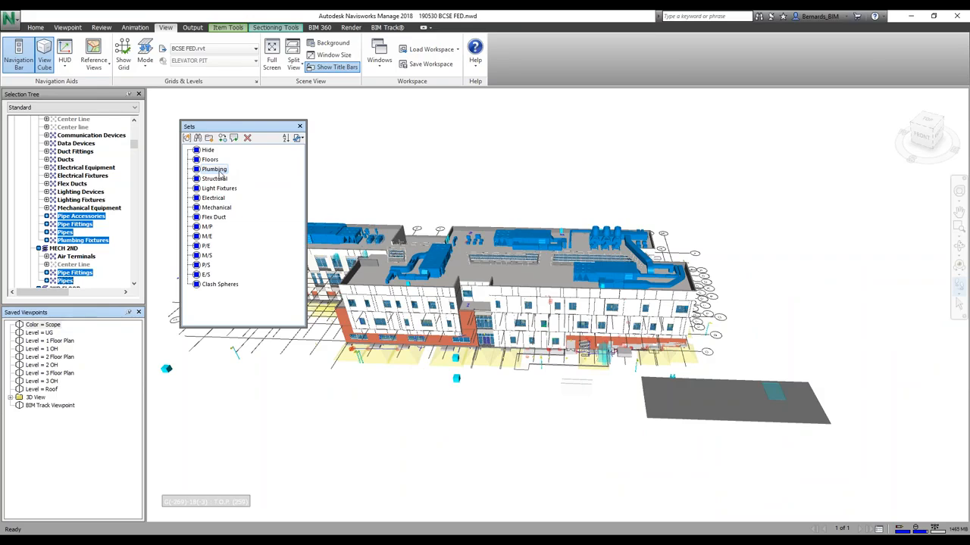
right_click(66, 220)
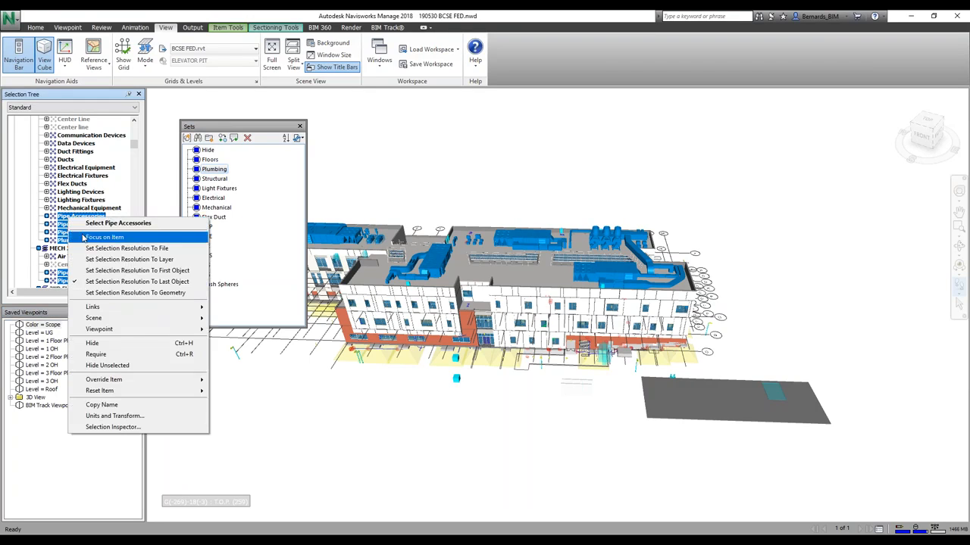
click(108, 366)
key(Escape)
drag(630, 398, 457, 144)
drag(577, 349, 556, 368)
Step: Return to the Color = Scope viewpoint and dock the Sets window beneath Saved Viewpoints
click(51, 325)
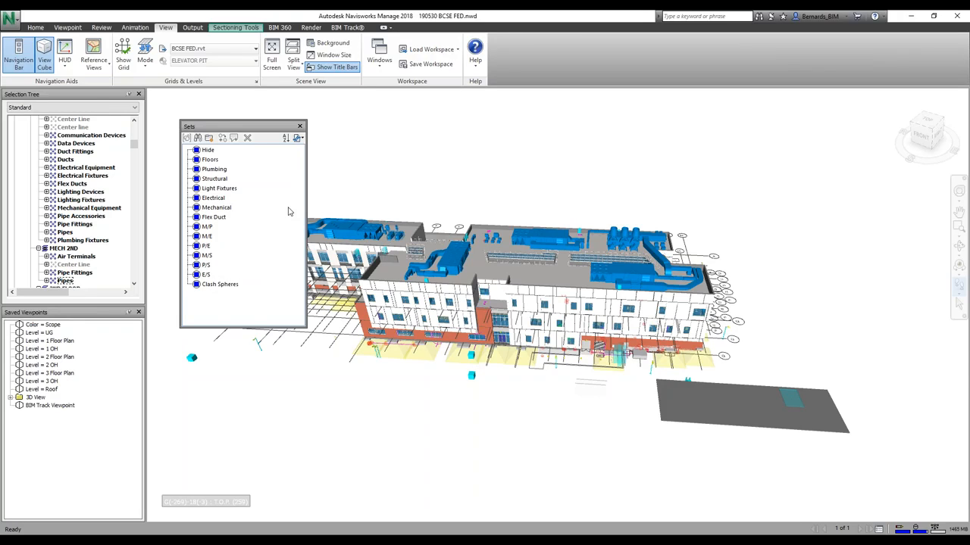
drag(252, 129, 16, 306)
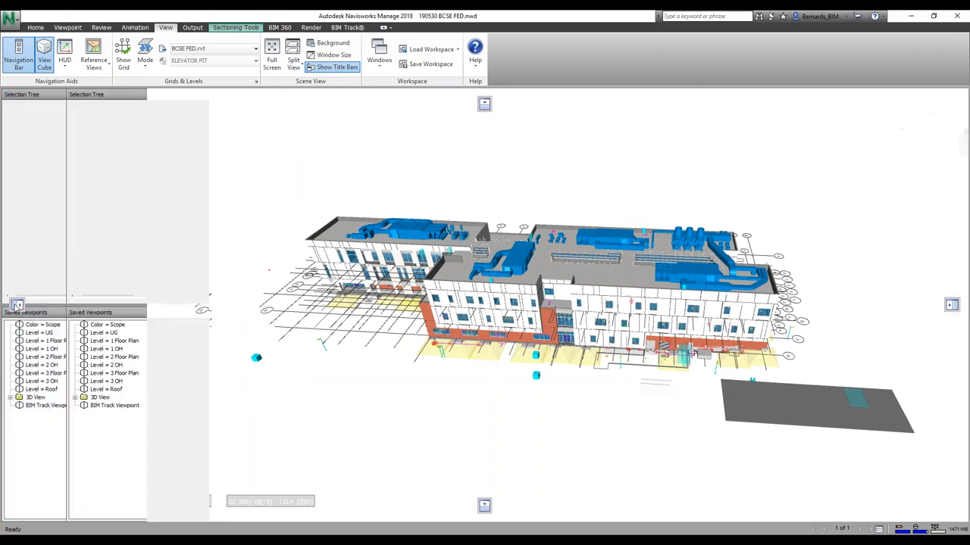
drag(23, 97, 72, 438)
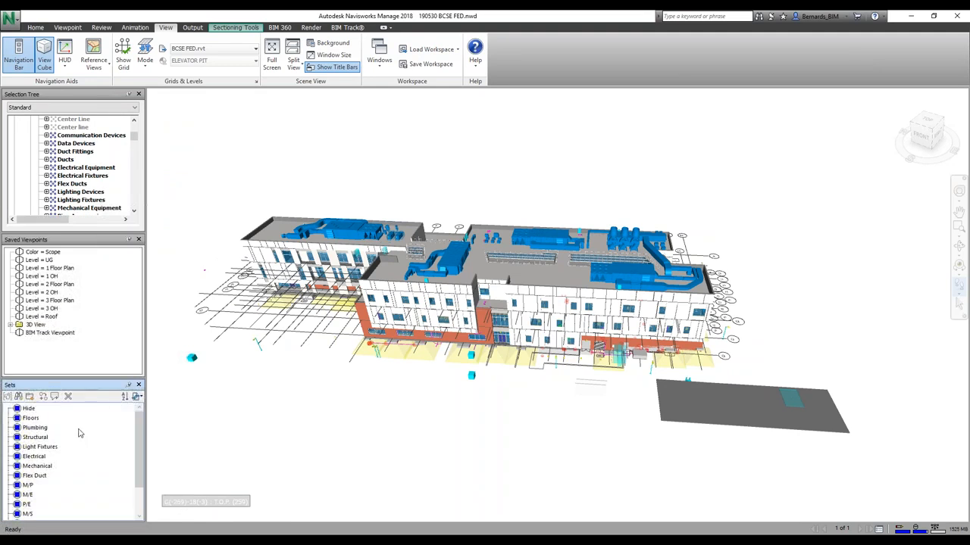
drag(625, 163, 476, 361)
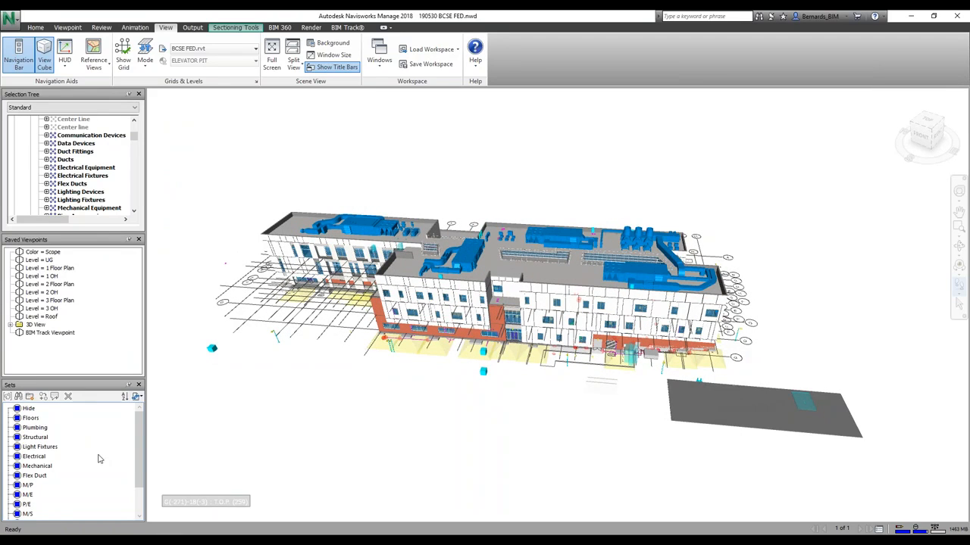
Step: Select the M/S set and hide all unselected items, then examine the isolated ducts and steel members
scroll(99, 459, down, 1)
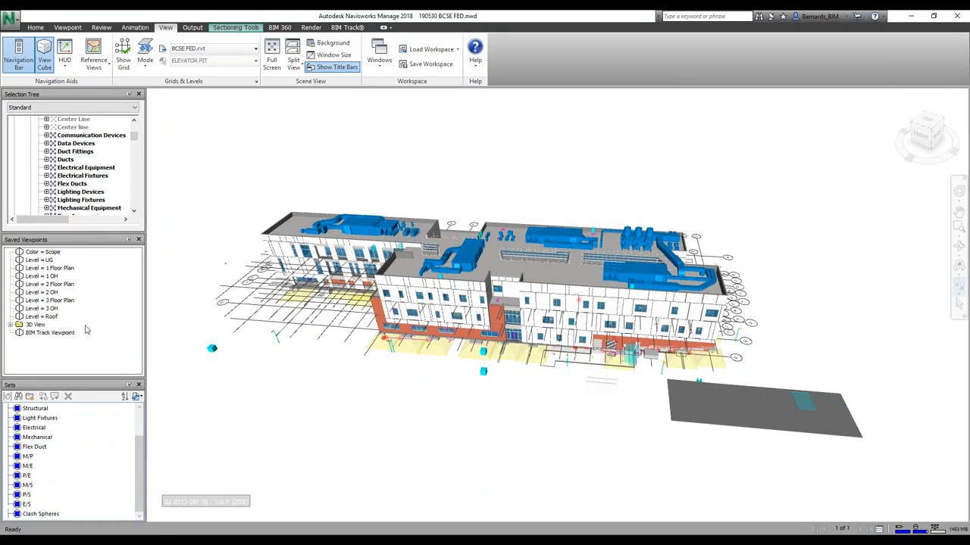
click(28, 485)
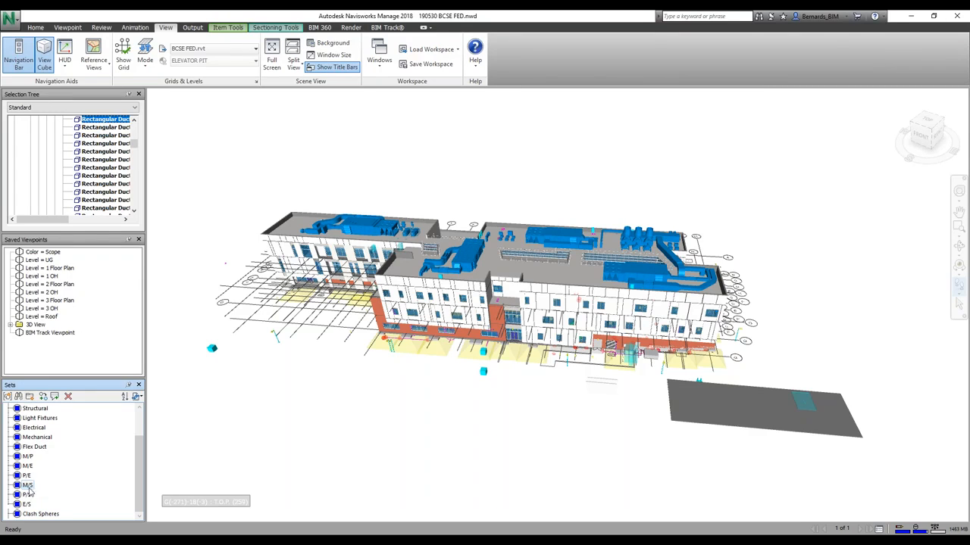
right_click(107, 123)
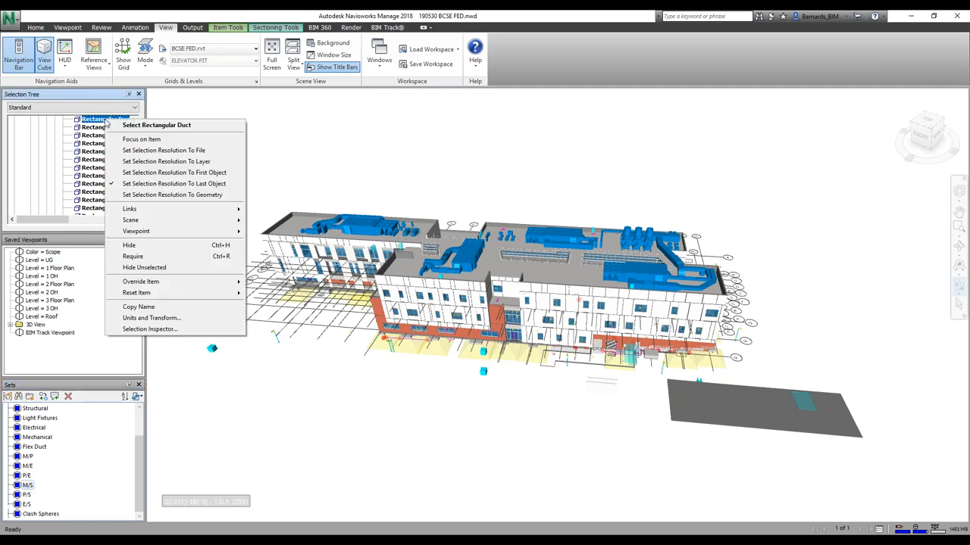
click(155, 268)
click(448, 193)
shift+middle_drag(632, 445, 622, 247)
shift+middle_drag(560, 327, 545, 263)
Step: Widen the docked windows and collapse the Selection Tree to the top-level files of 190530 BCSE FED.nwd
drag(135, 145, 178, 138)
click(14, 119)
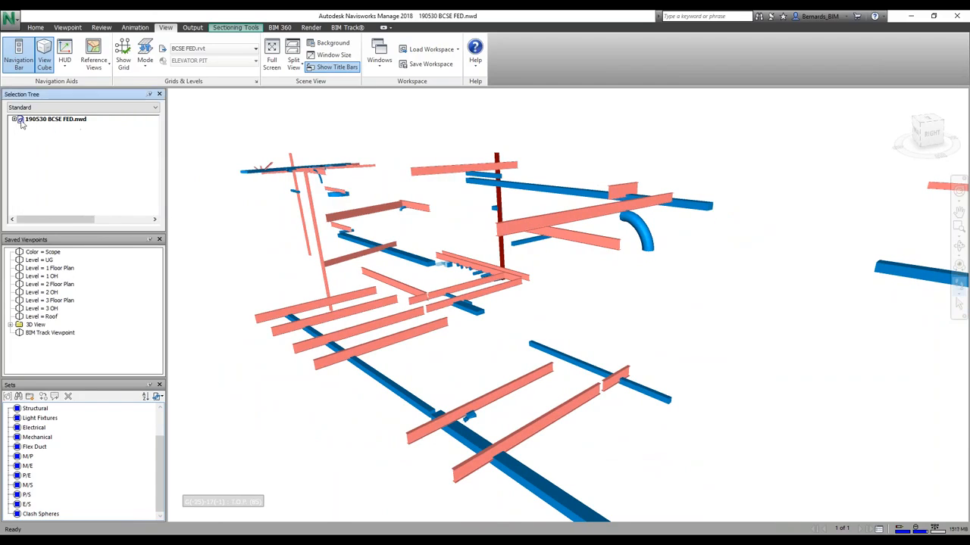
click(14, 119)
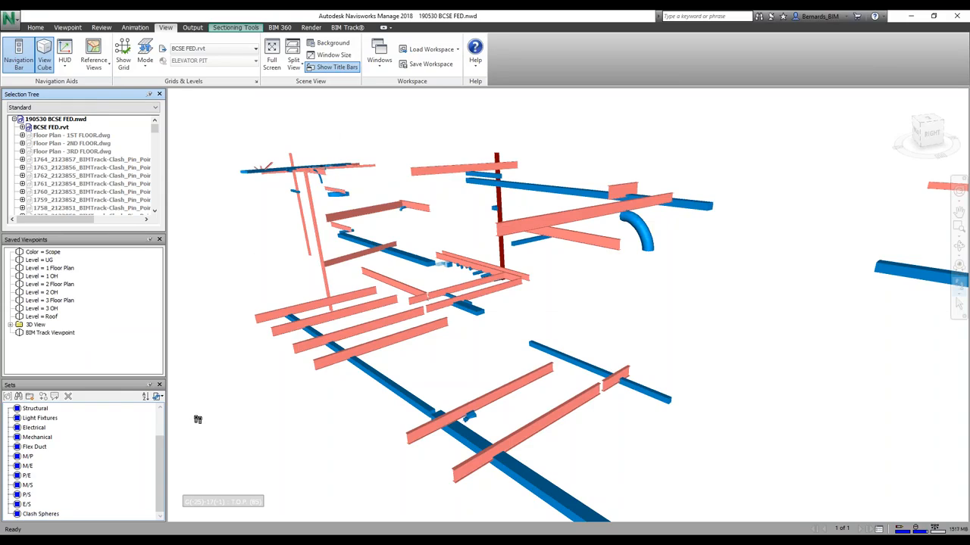
Step: Unhide the 1ST, 2ND and 3RD FLOOR plan DWGs together and view them against the isolated ducts and beams
click(90, 137)
shift+click(95, 152)
right_click(92, 138)
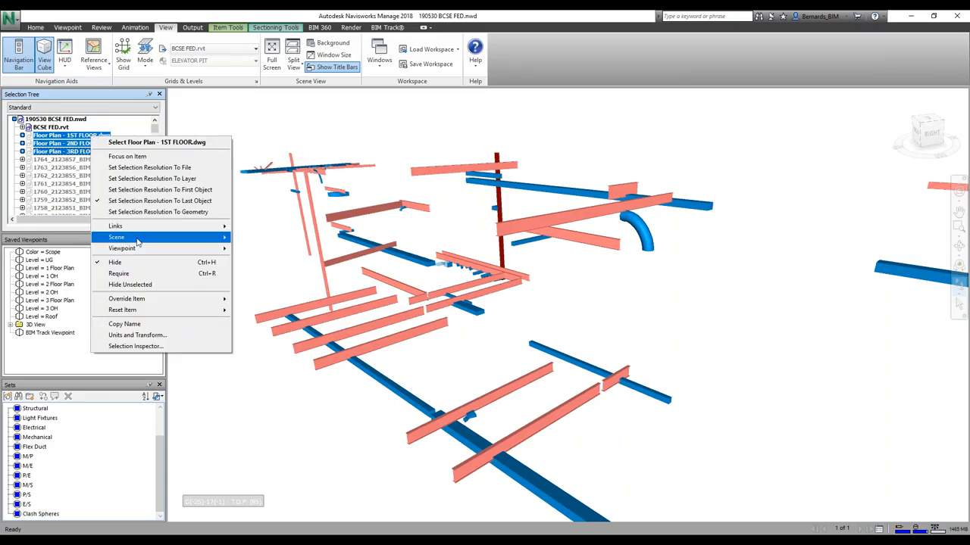
click(115, 263)
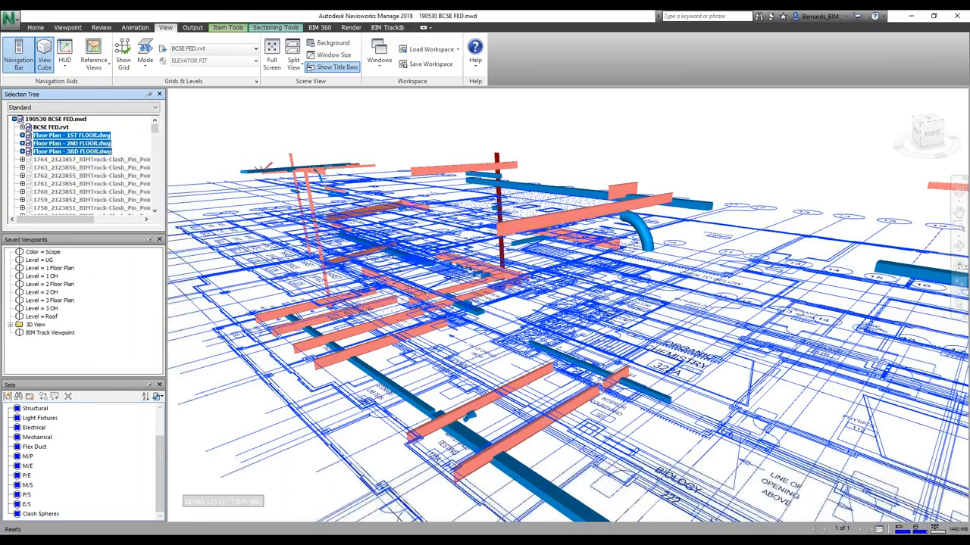
key(Escape)
drag(551, 363, 525, 237)
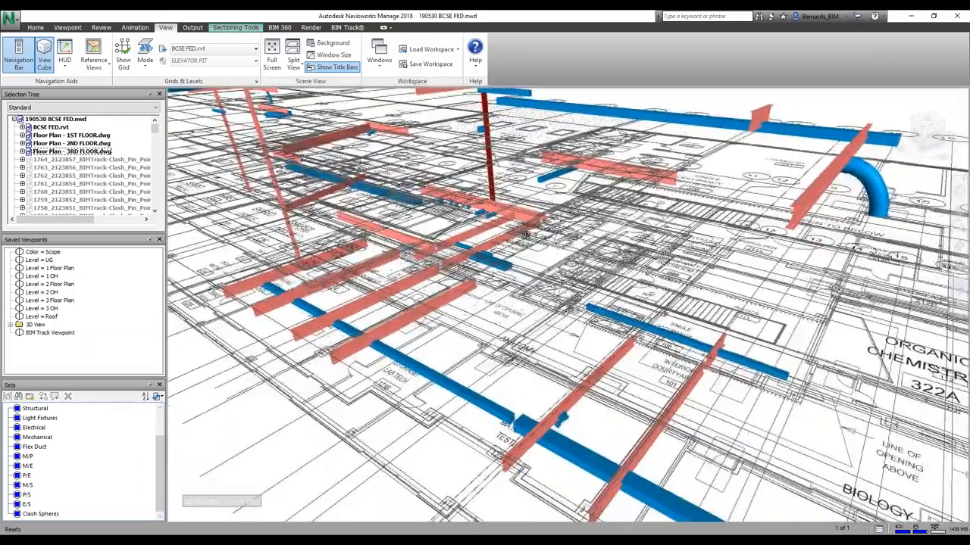
drag(547, 206, 489, 216)
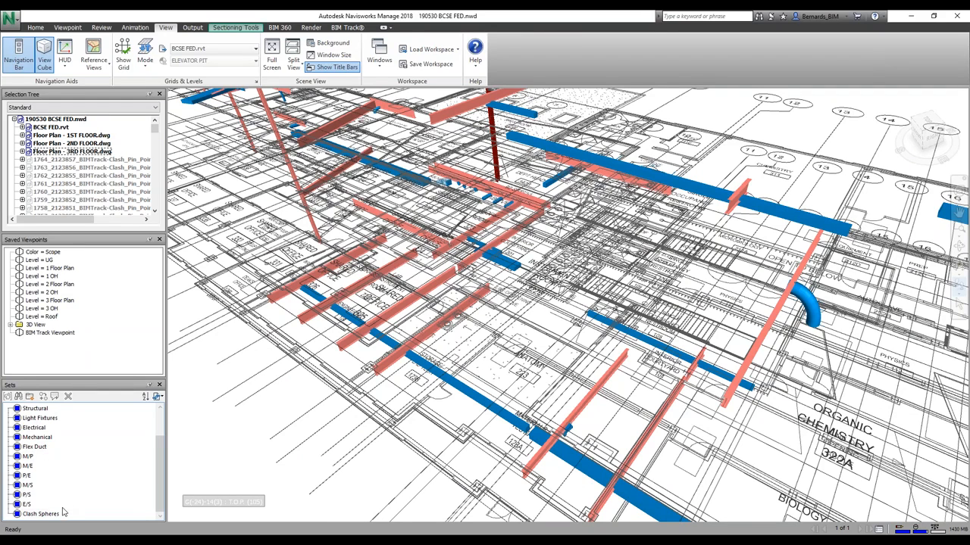
Step: Show the Floors set and move in between the slabs to view the ducts and beams at first-floor level
scroll(37, 455, up, 1)
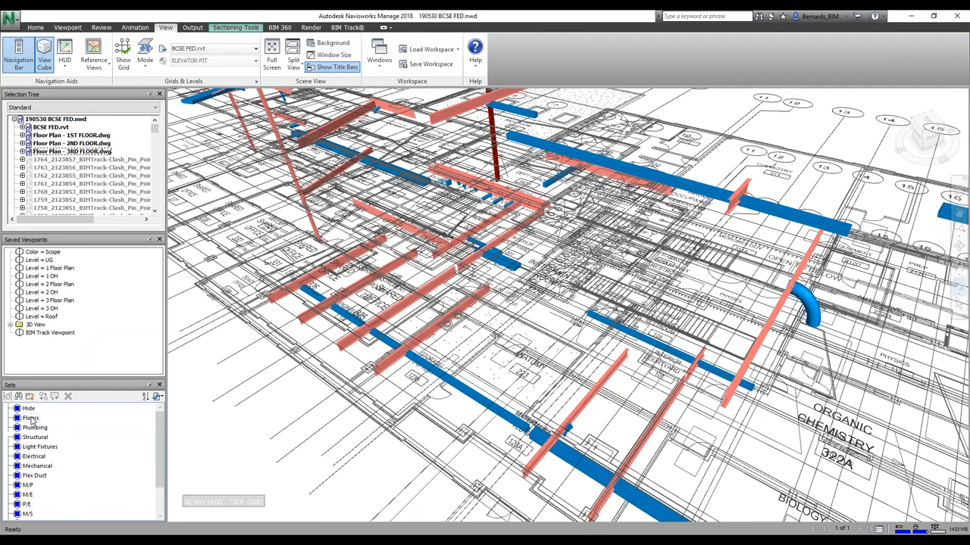
right_click(32, 418)
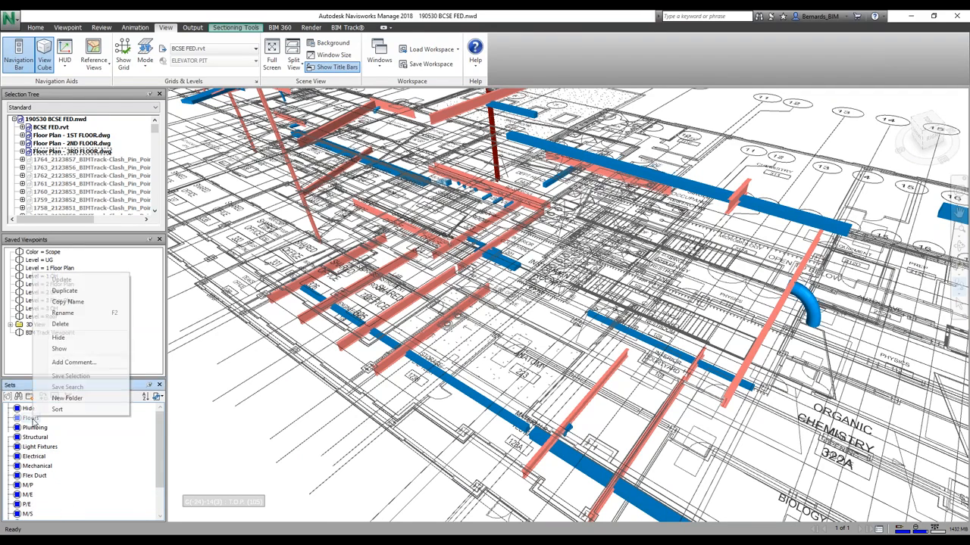
click(59, 349)
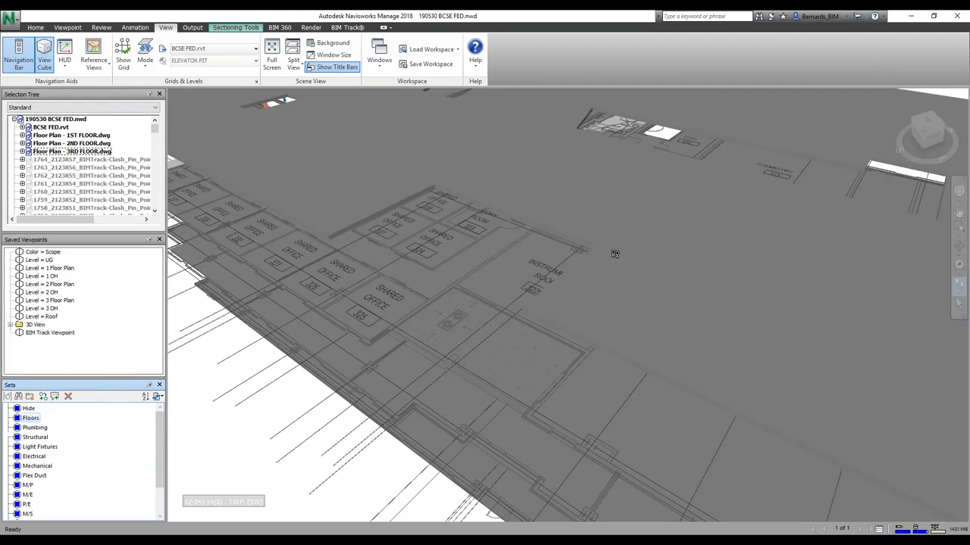
scroll(579, 316, up, 3)
middle_drag(550, 207, 524, 327)
drag(523, 310, 530, 274)
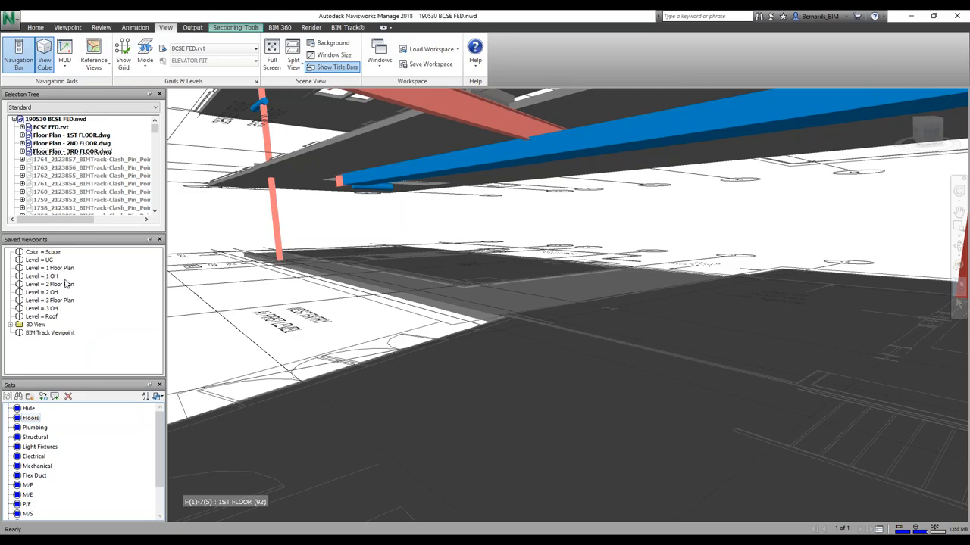
Step: Open the Level = 1 OH and Level = 2 OH viewpoints in turn and examine where ducts meet steel
click(42, 276)
drag(599, 476, 528, 197)
middle_drag(575, 468, 447, 151)
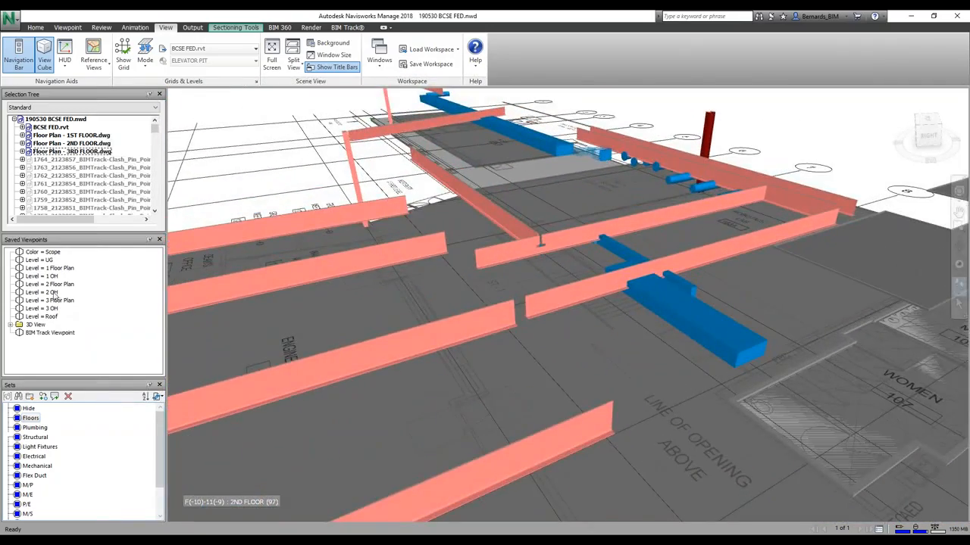
click(42, 292)
shift+middle_drag(665, 247, 531, 373)
Step: Show the P/S set in the model and examine its pipes against the structural steel
scroll(110, 470, down, 1)
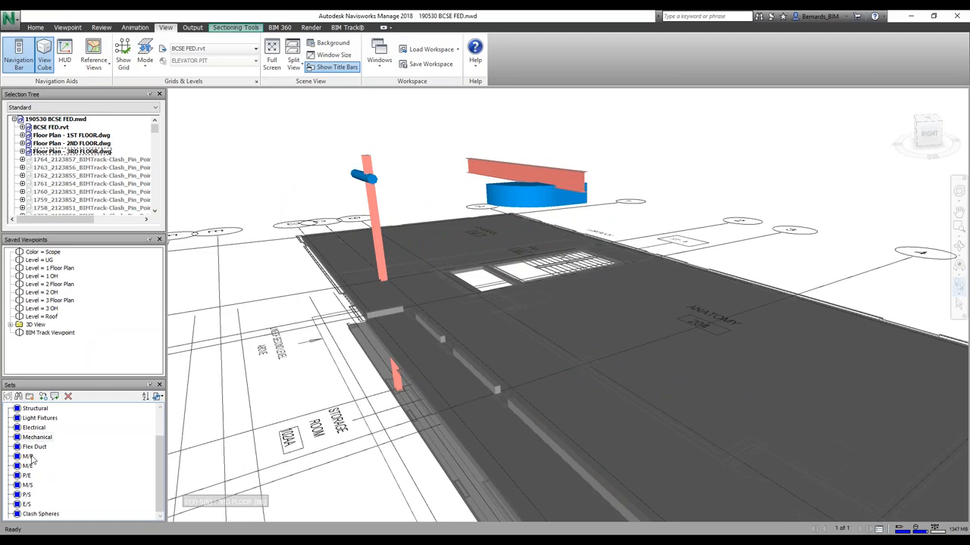
right_click(28, 495)
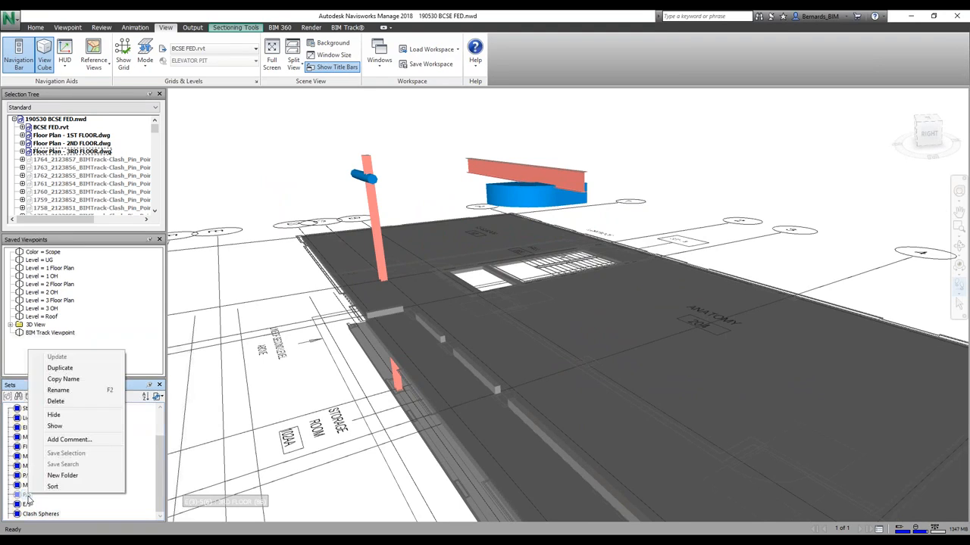
click(55, 426)
drag(658, 224, 665, 159)
drag(681, 157, 478, 315)
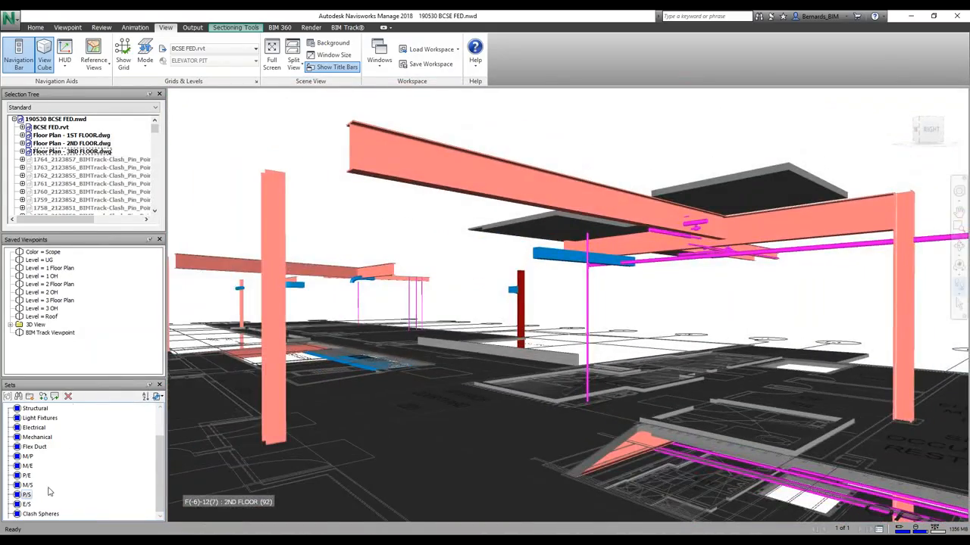
Step: Show the E/S set and examine the light fixtures, pipes and beams around the green diagonal brace
right_click(28, 505)
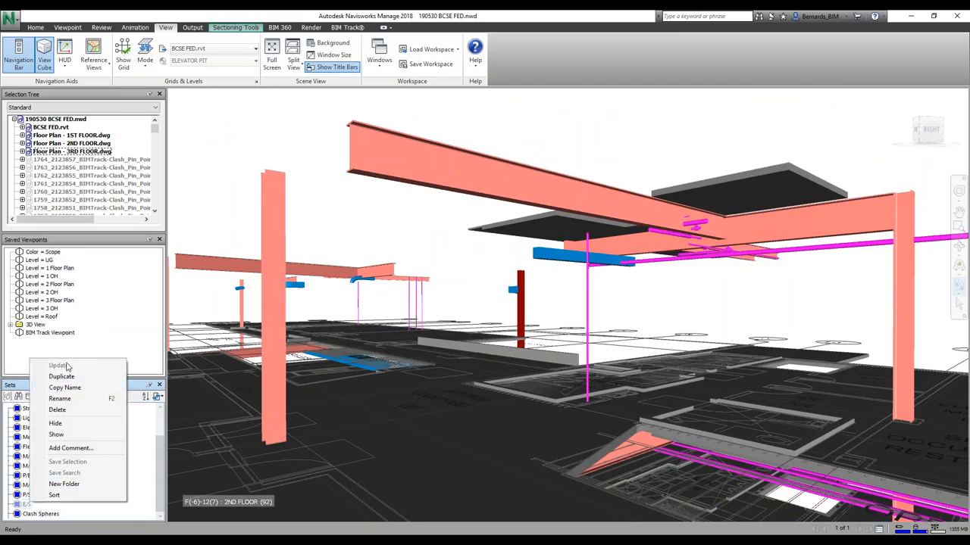
click(67, 435)
middle_drag(549, 326, 514, 291)
shift+middle_drag(520, 249, 511, 162)
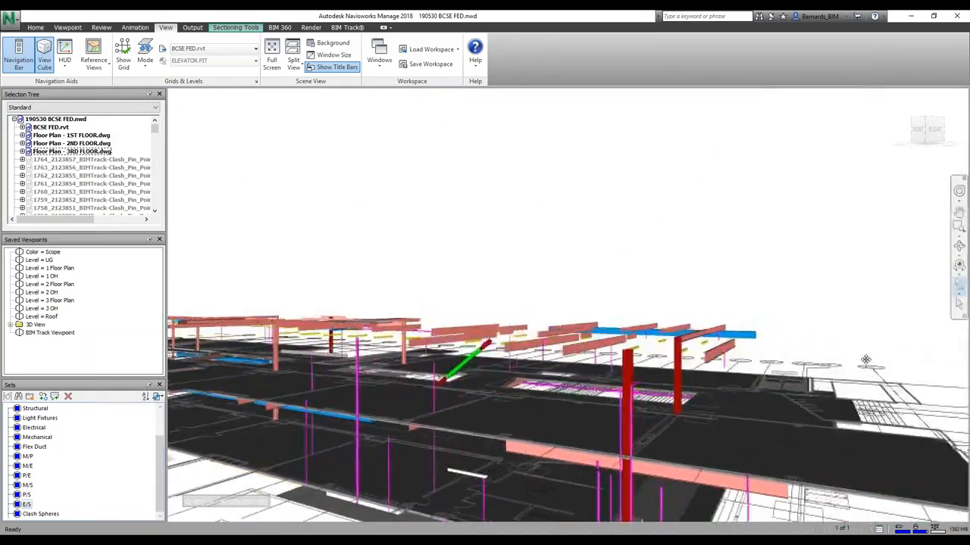
shift+middle_drag(615, 320, 664, 303)
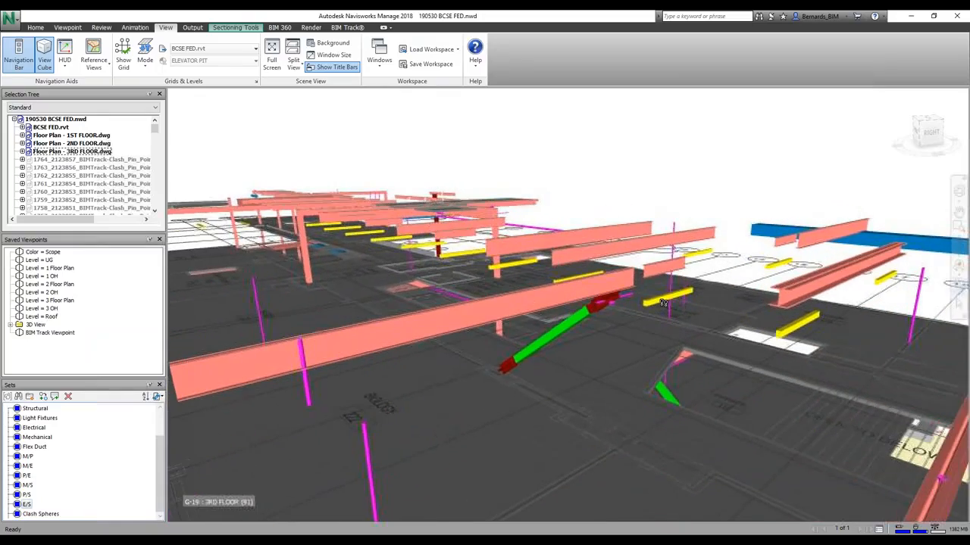
shift+middle_drag(556, 415, 240, 259)
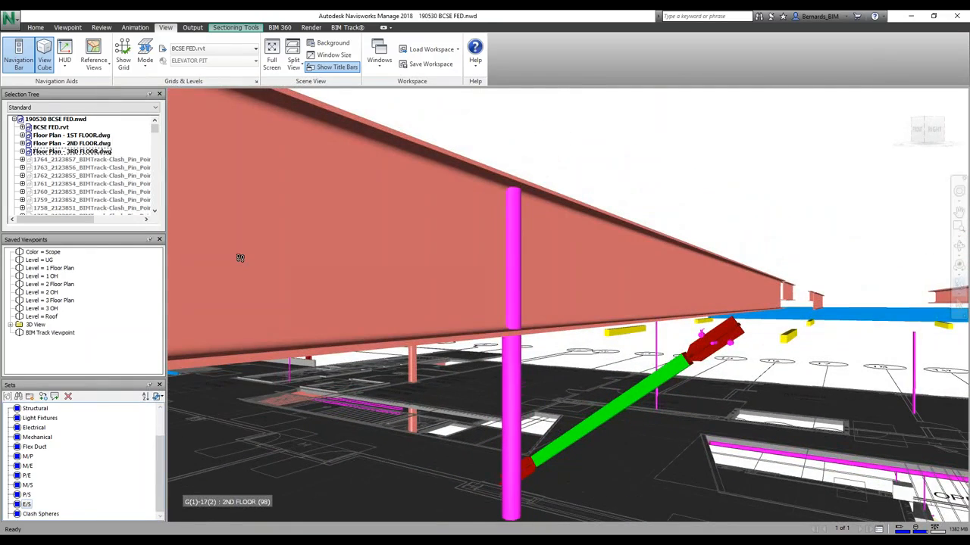
Step: Look through the BIMTrack clash pin points in the Selection Tree, then show the Clash Spheres set over the model
scroll(68, 194, down, 4)
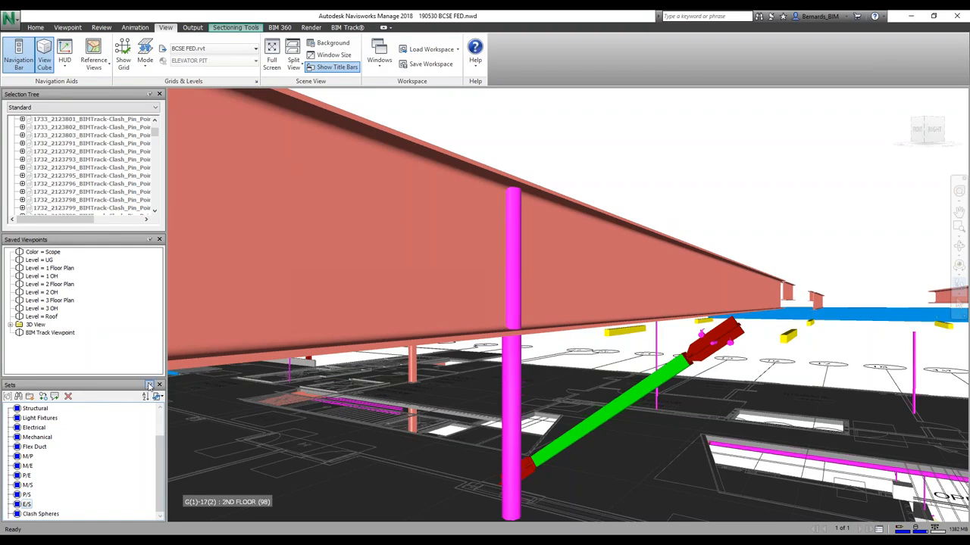
right_click(45, 519)
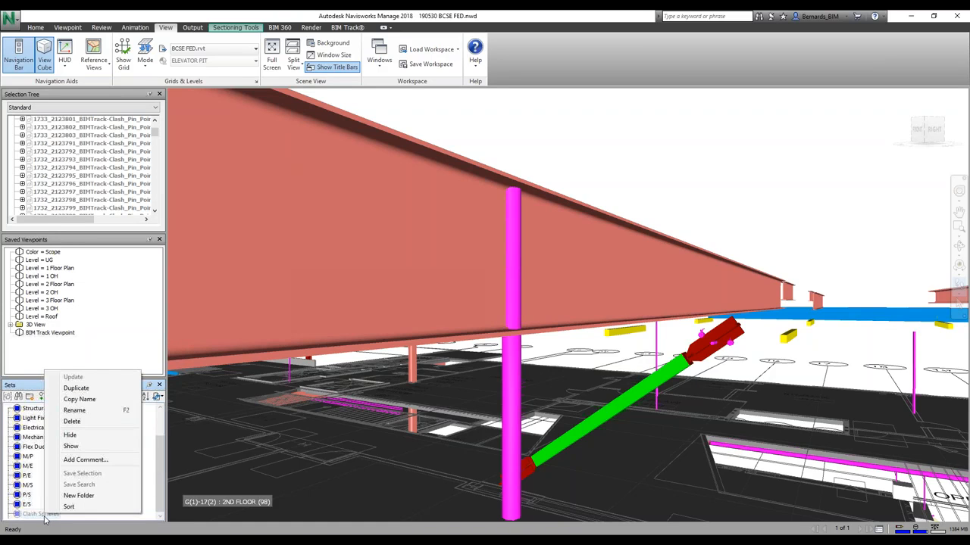
click(76, 451)
drag(778, 417, 602, 303)
scroll(665, 336, up, 2)
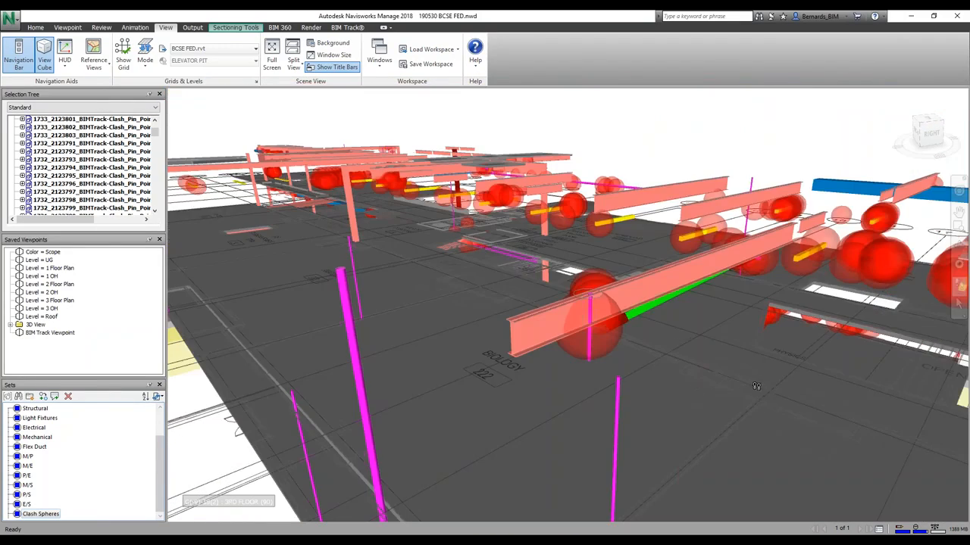
drag(709, 448, 644, 336)
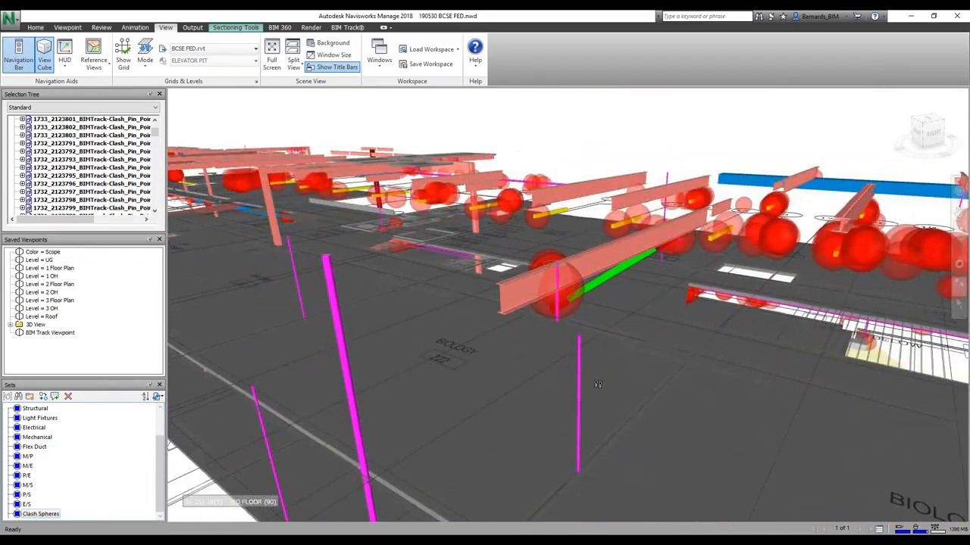
Step: Examine the clash spheres where the vertical magenta pipe passes through the steel beam near the green diagonal brace
drag(578, 424, 573, 316)
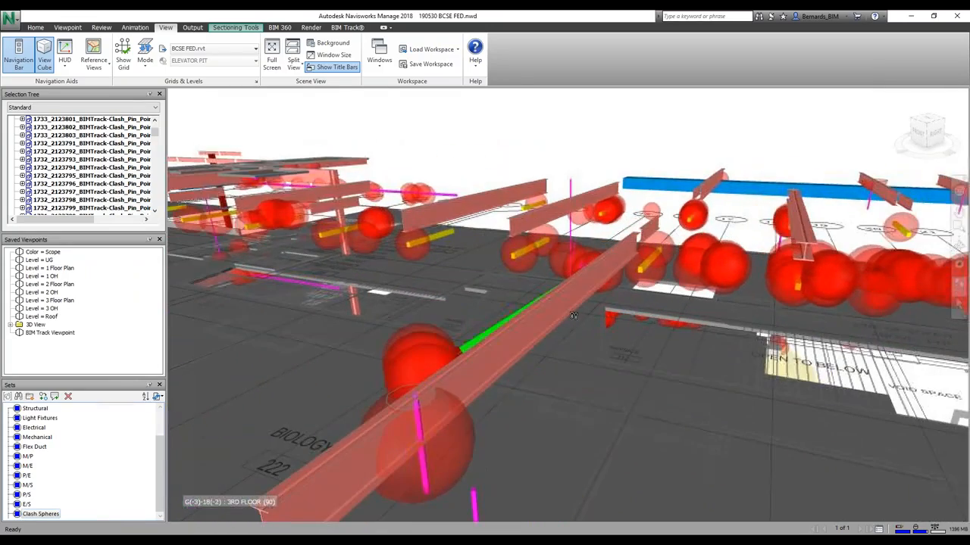
middle_drag(485, 447, 546, 324)
drag(512, 333, 498, 237)
drag(524, 282, 556, 267)
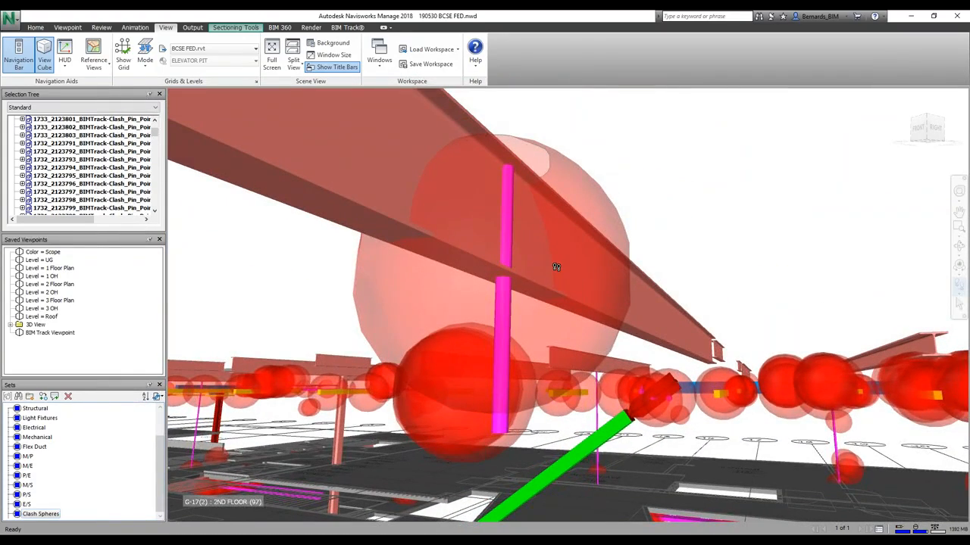
Step: Restore the Navisworks window to a smaller size, open BIM Track beside the model and look through its issue list
click(933, 16)
drag(795, 544, 854, 21)
click(342, 32)
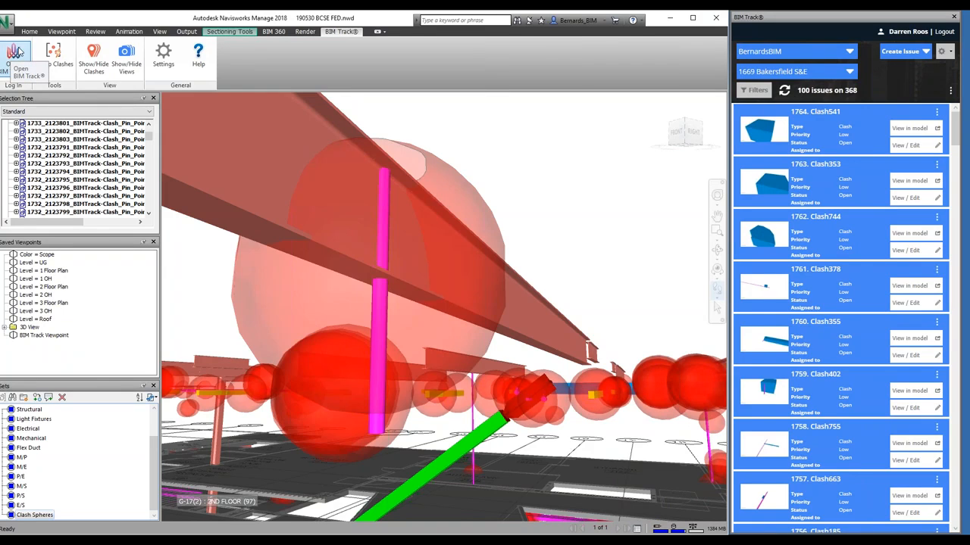
scroll(839, 312, down, 5)
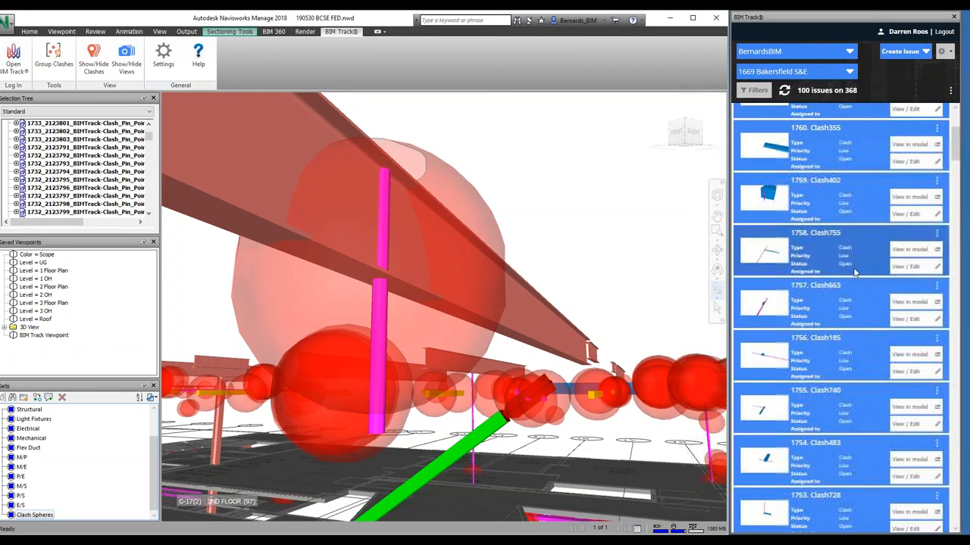
scroll(838, 311, up, 5)
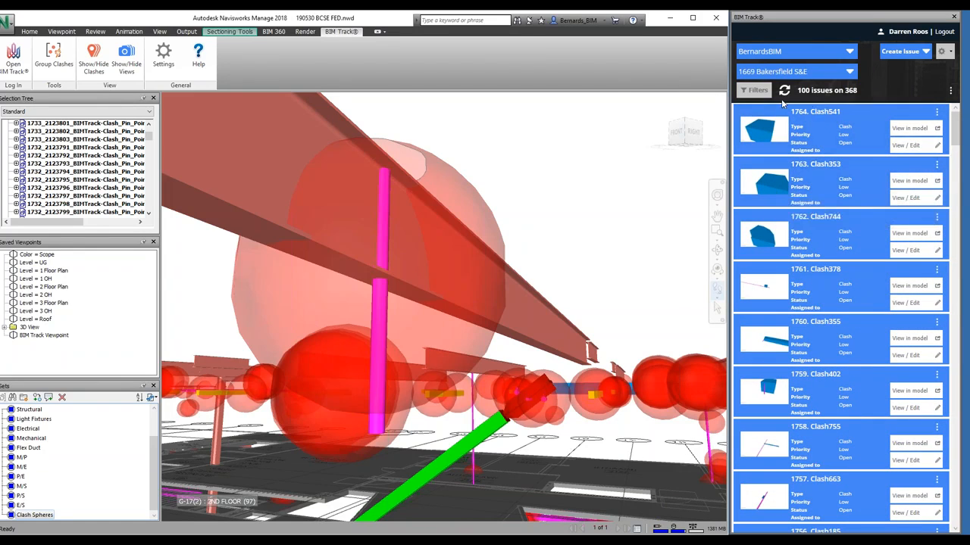
Step: Select the large clash sphere on the magenta pipe, load more BIM Track issues and open matching issue 1404 (P/S 28)
click(30, 33)
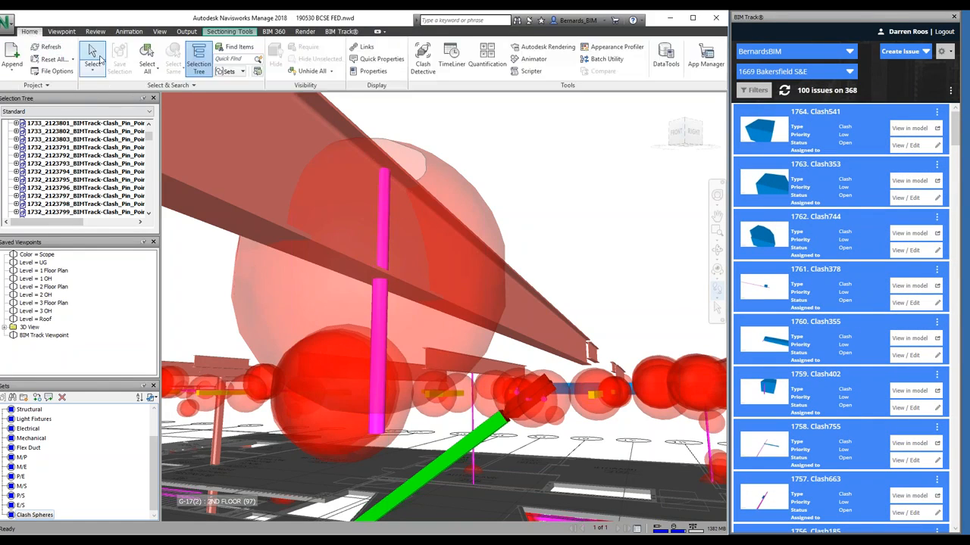
click(466, 256)
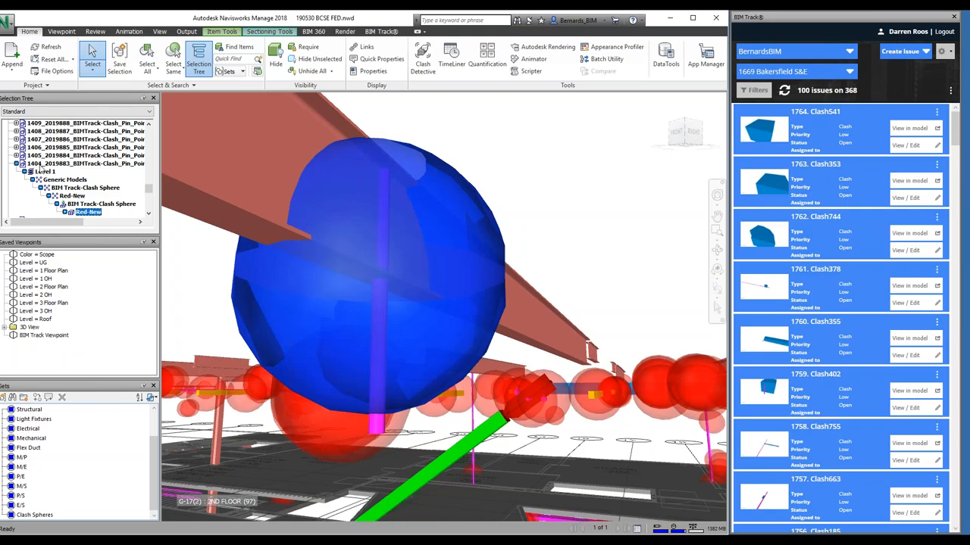
drag(956, 133, 956, 523)
click(841, 528)
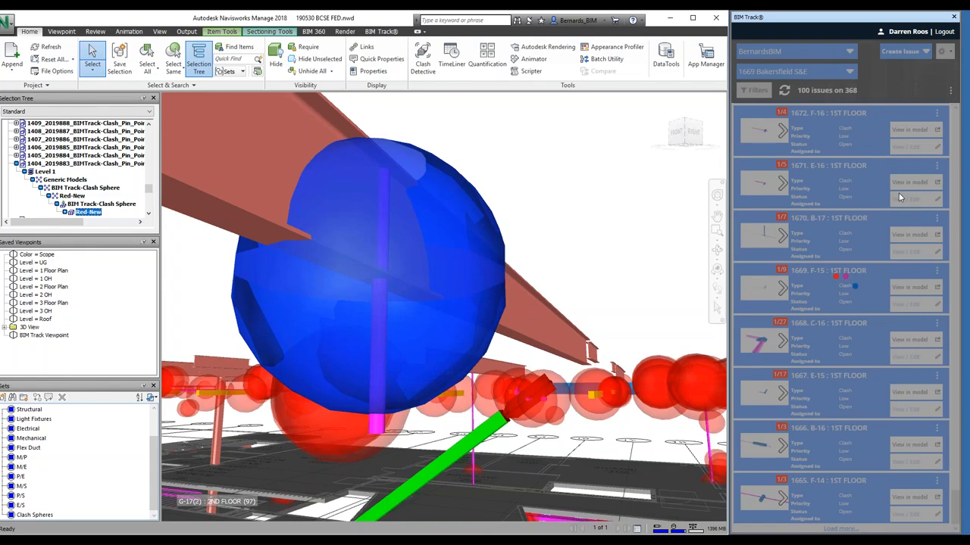
drag(955, 311, 954, 524)
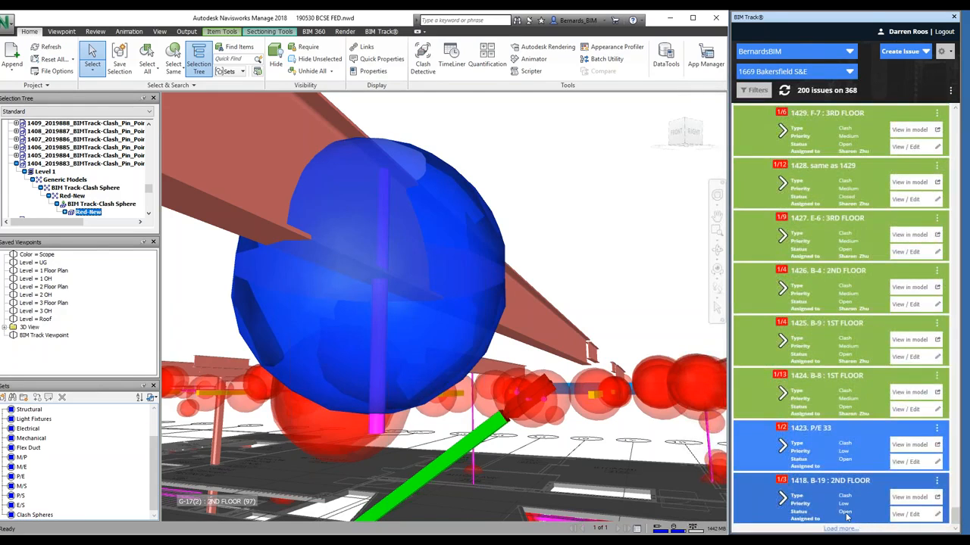
click(844, 529)
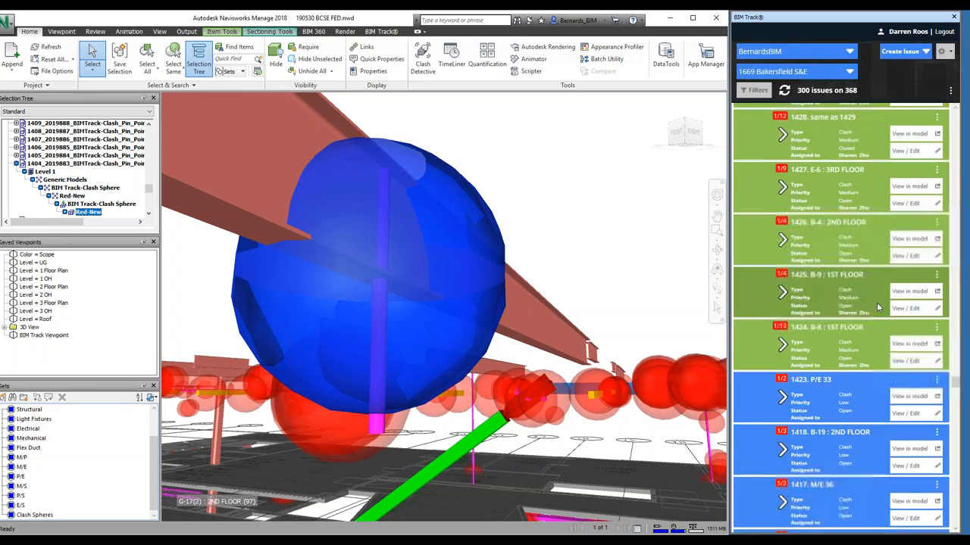
scroll(877, 302, down, 5)
scroll(846, 349, down, 10)
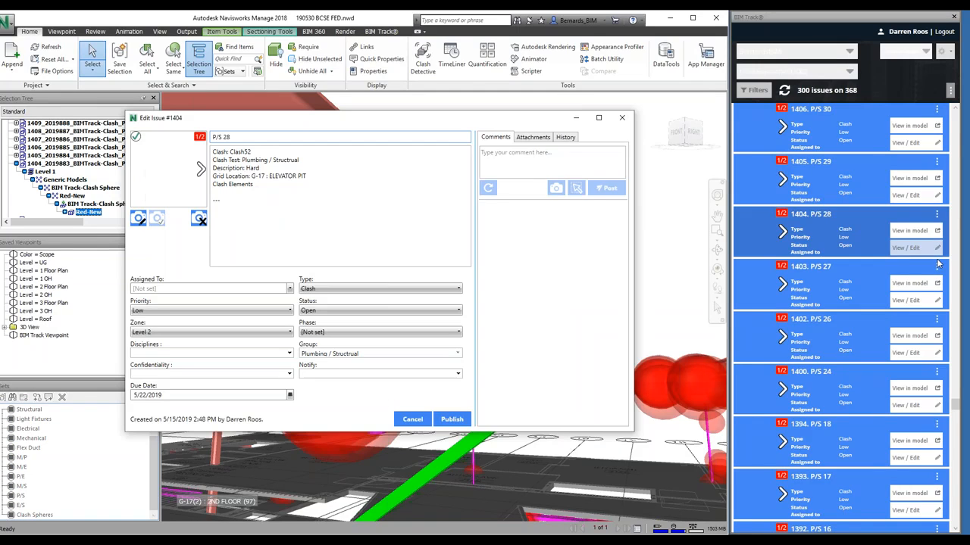
Step: Review the details, assignee list and priority options of issue 1404, leaving it without changes
drag(415, 117, 788, 98)
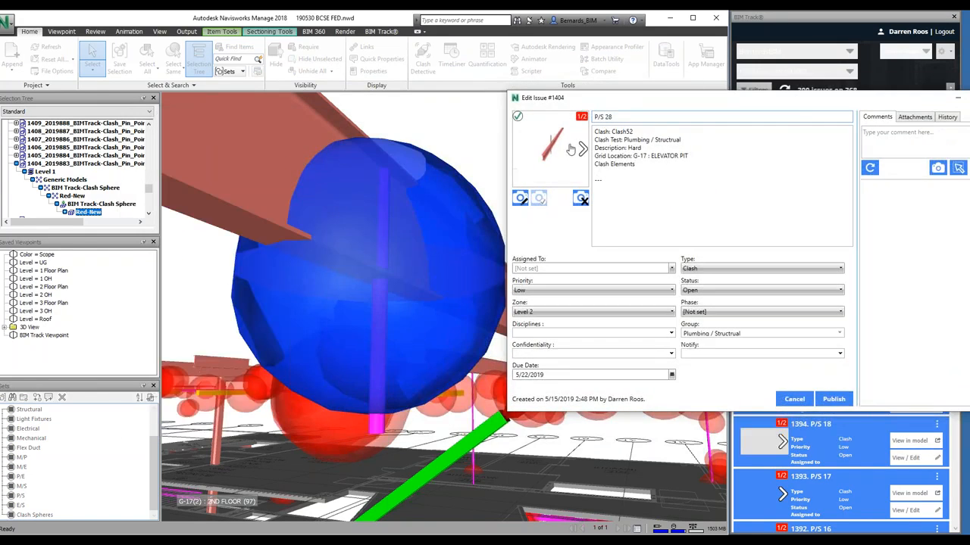
click(555, 268)
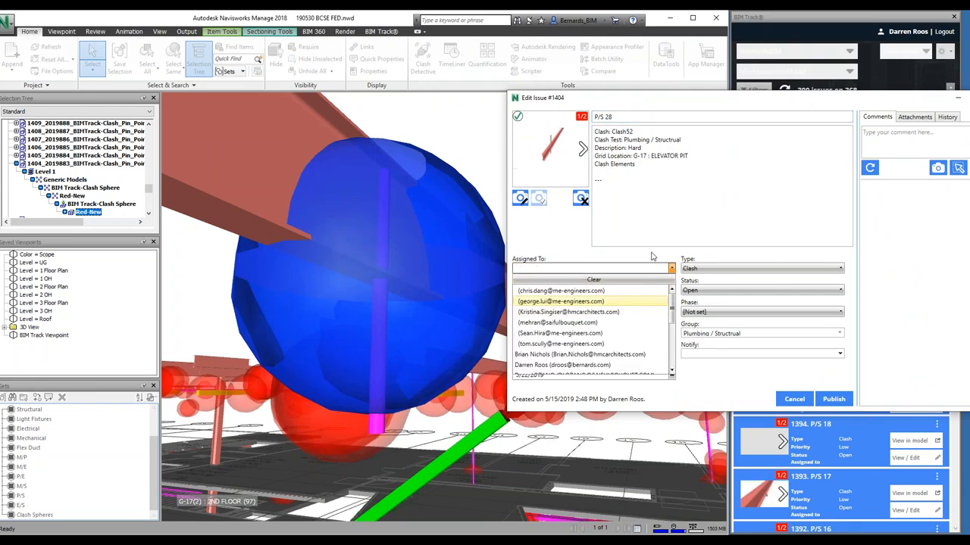
click(547, 292)
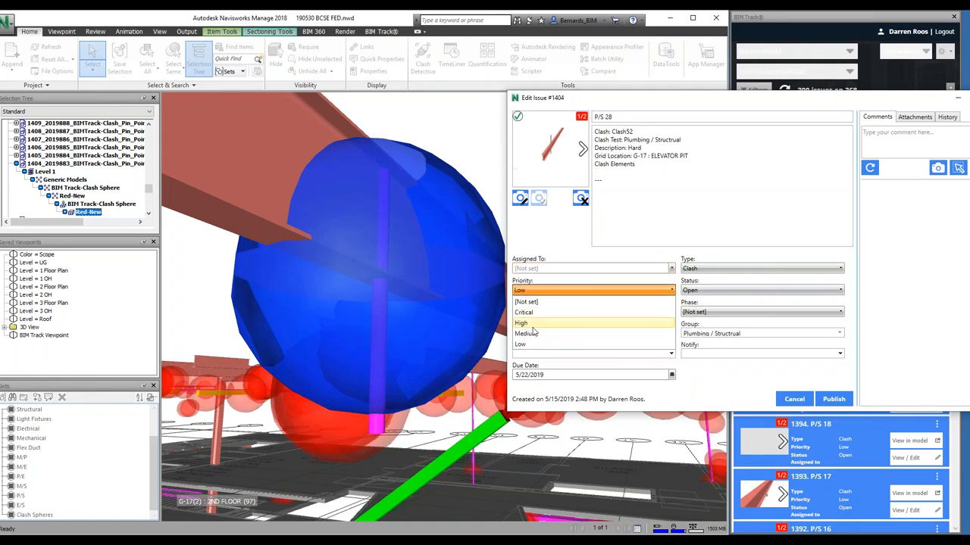
click(566, 250)
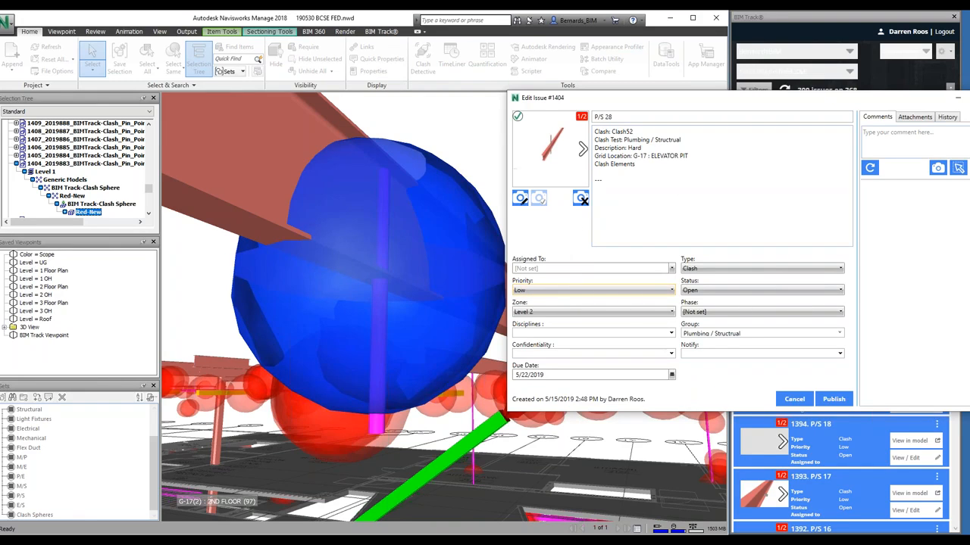
drag(914, 99, 857, 99)
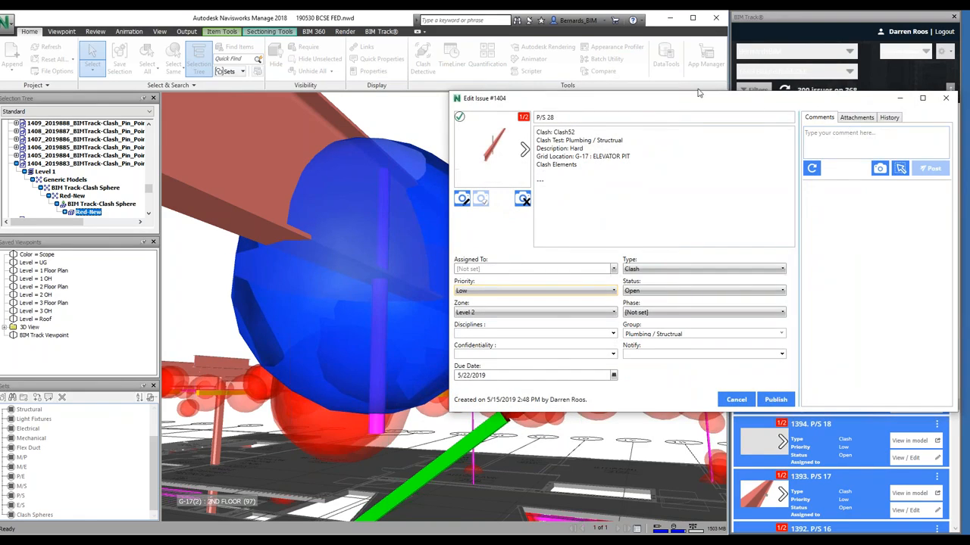
click(947, 99)
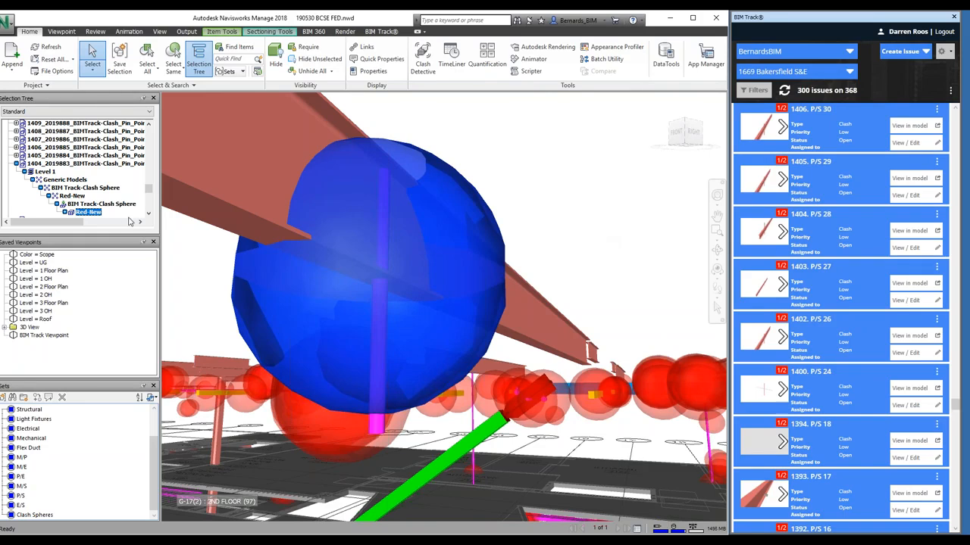
Step: Deselect the clash sphere and examine another one where mechanical equipment meets a steel beam beside the blue duct
click(718, 289)
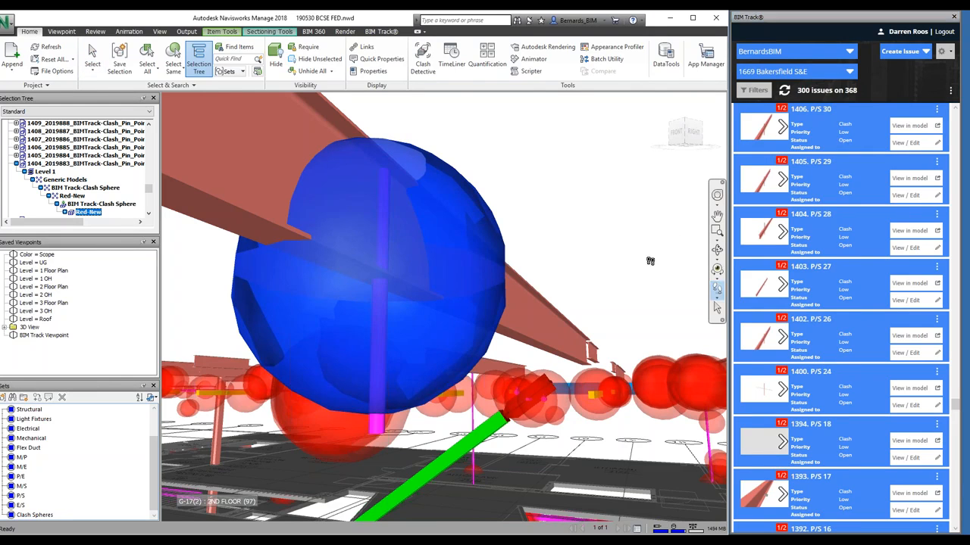
key(Escape)
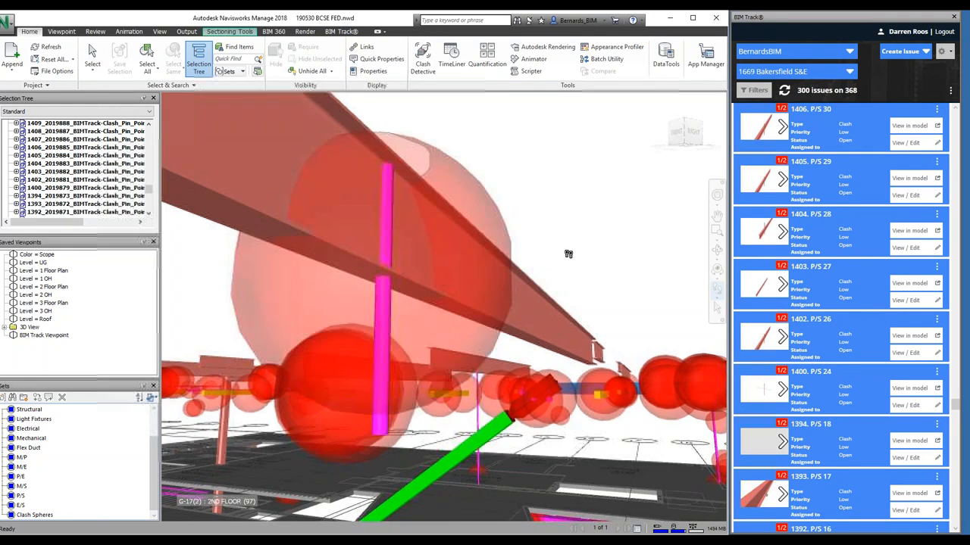
scroll(569, 253, down, 1)
drag(569, 253, 360, 176)
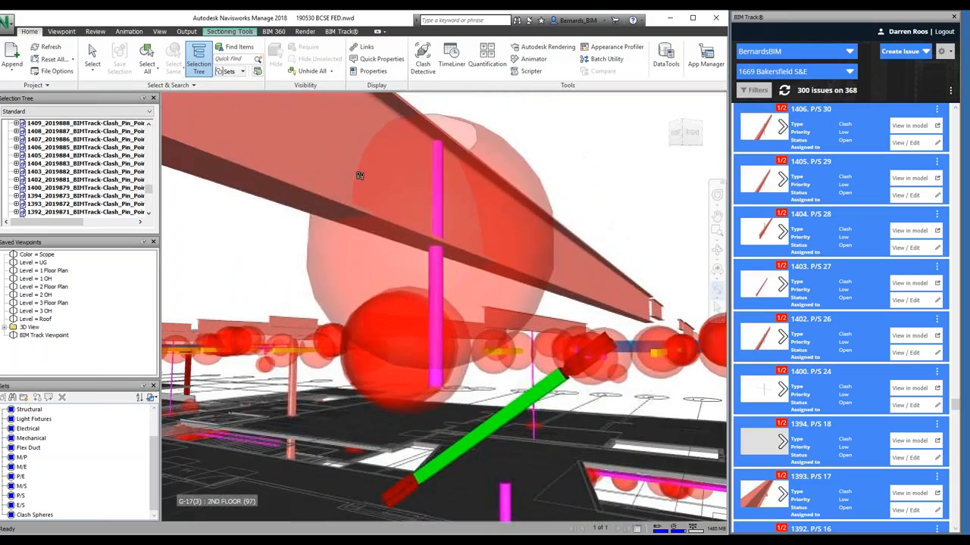
drag(332, 333, 529, 227)
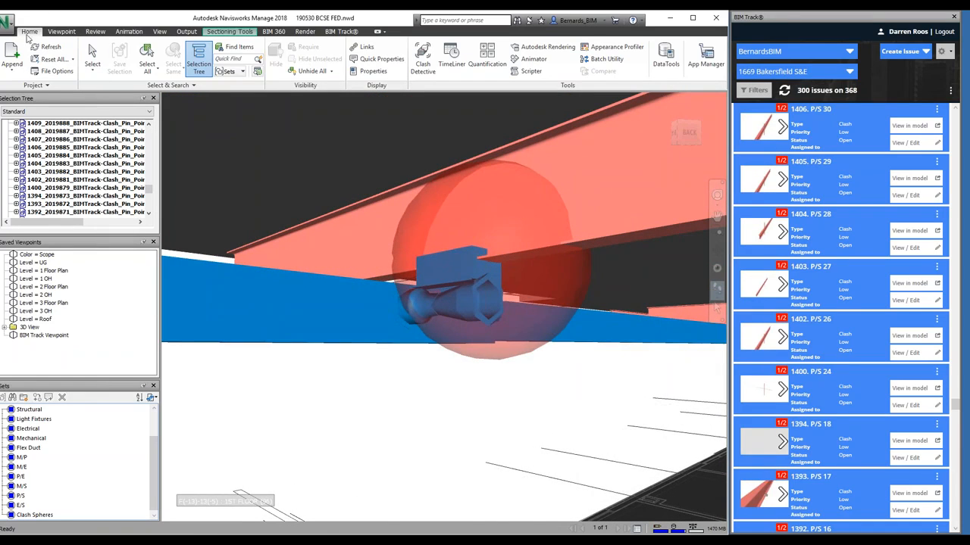
Step: Select the clash sphere beside the blue duct, find its matching issue 1430 (M/S 23) and preview the issue image
click(92, 51)
click(496, 234)
scroll(53, 151, up, 3)
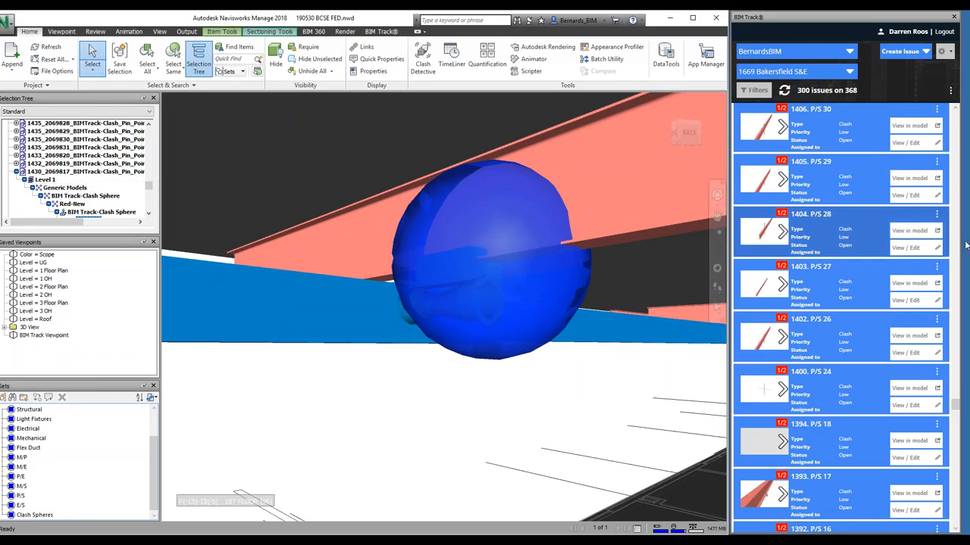
drag(955, 410, 955, 382)
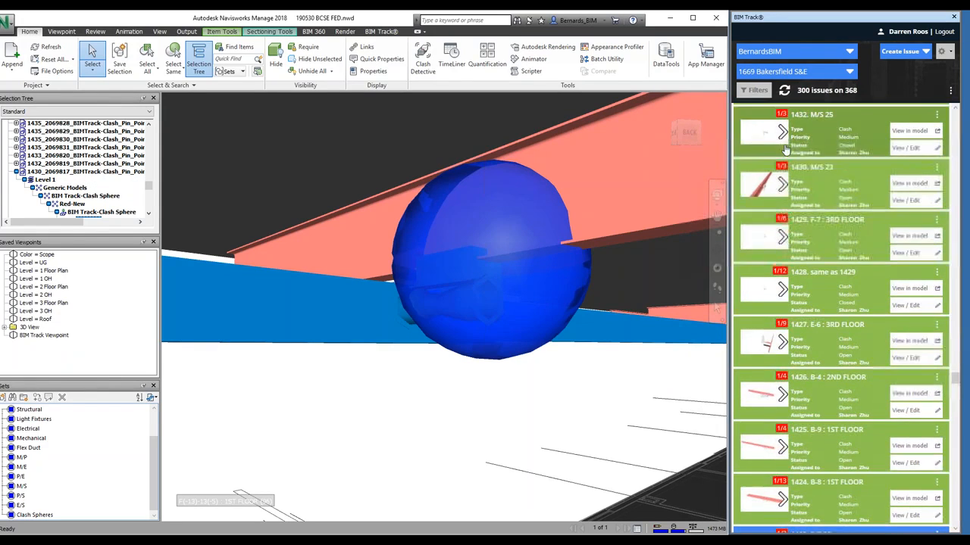
click(765, 191)
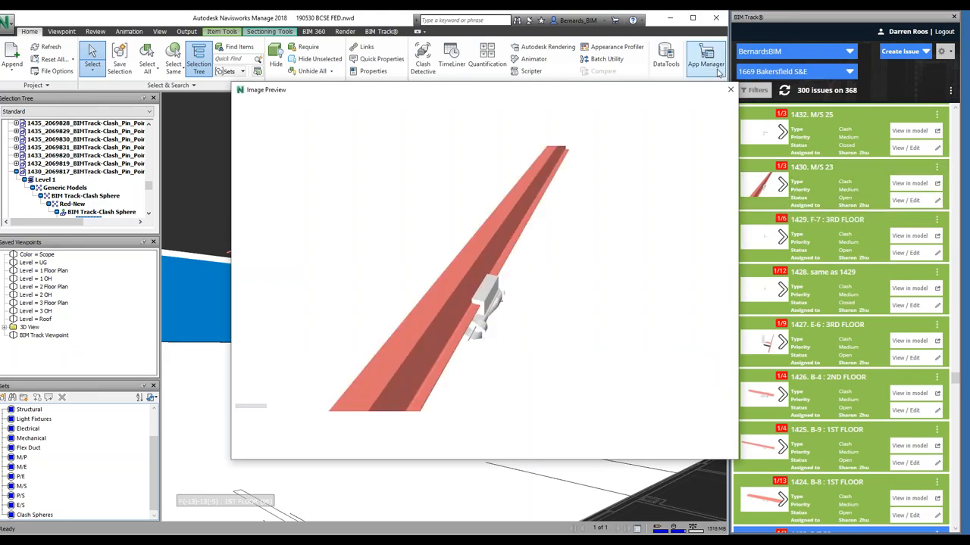
click(730, 90)
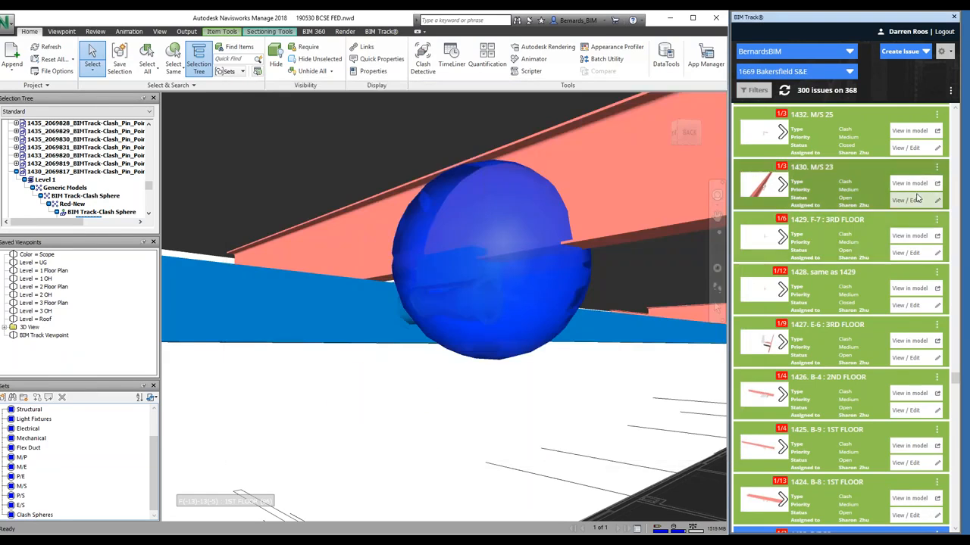
Step: Clear the sphere selection and filter the BIM Track issues to the Mechanical / Structural group
drag(955, 380, 929, 101)
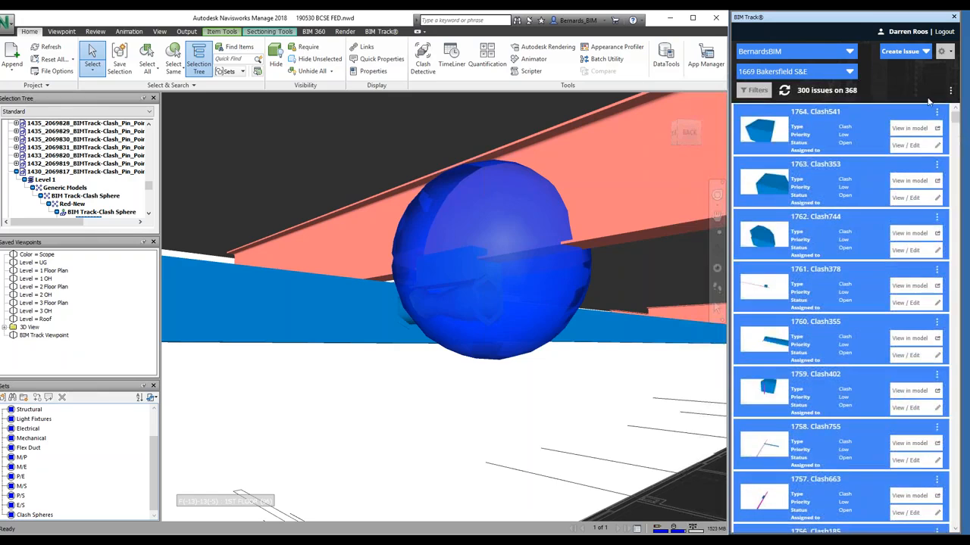
click(717, 290)
drag(579, 210, 609, 208)
key(Escape)
click(760, 91)
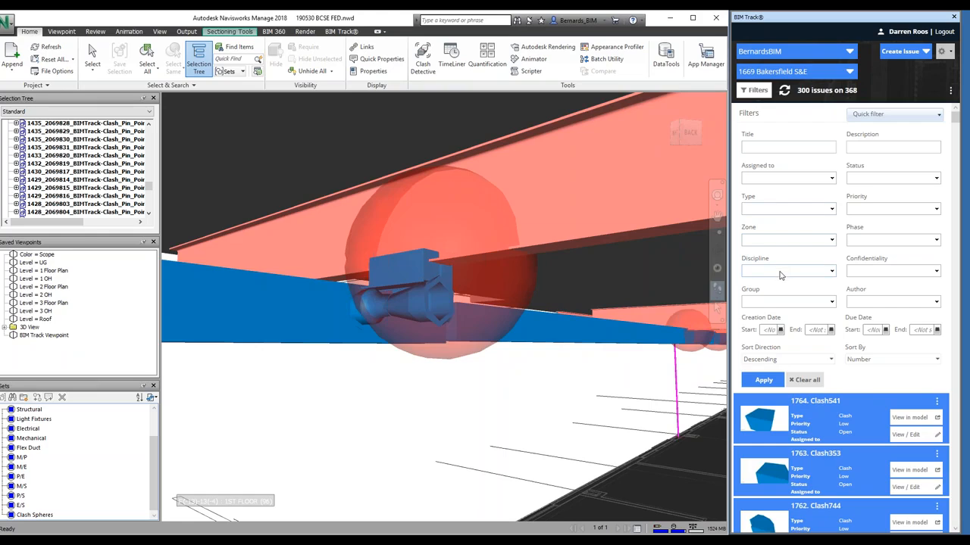
click(781, 303)
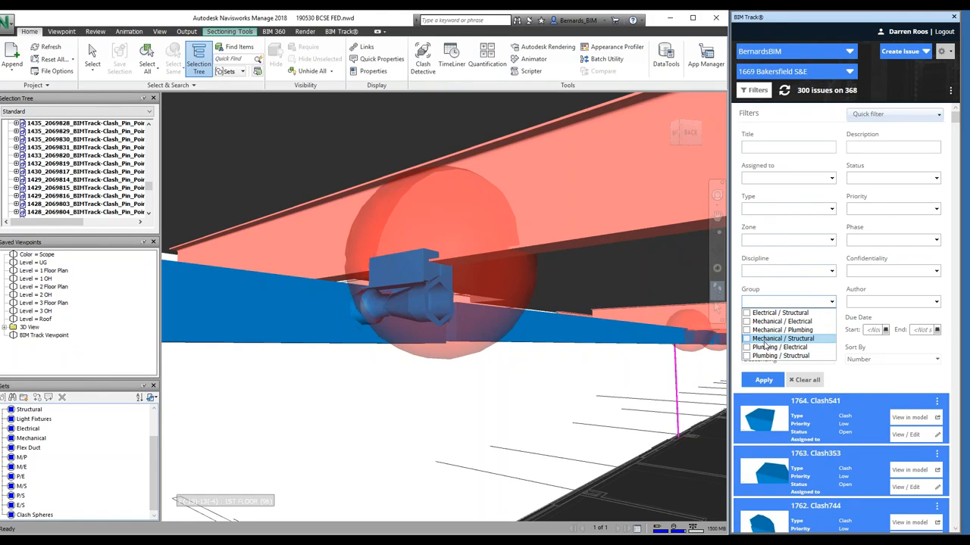
click(757, 340)
click(763, 380)
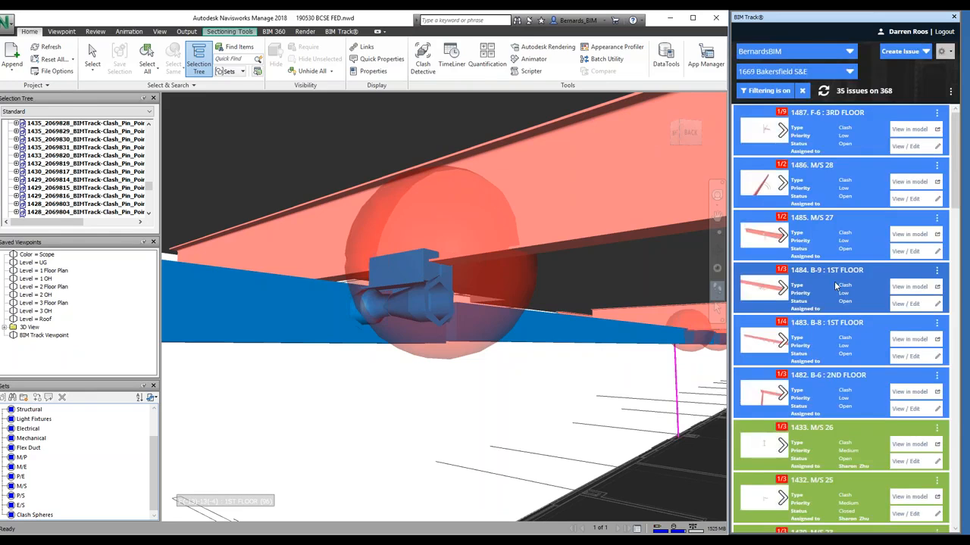
Step: Select a clash sphere on the blue duct under the beam, find matching issue 1292 (M/S 6) and preview its image
shift+middle_drag(540, 403, 424, 250)
click(92, 53)
click(376, 277)
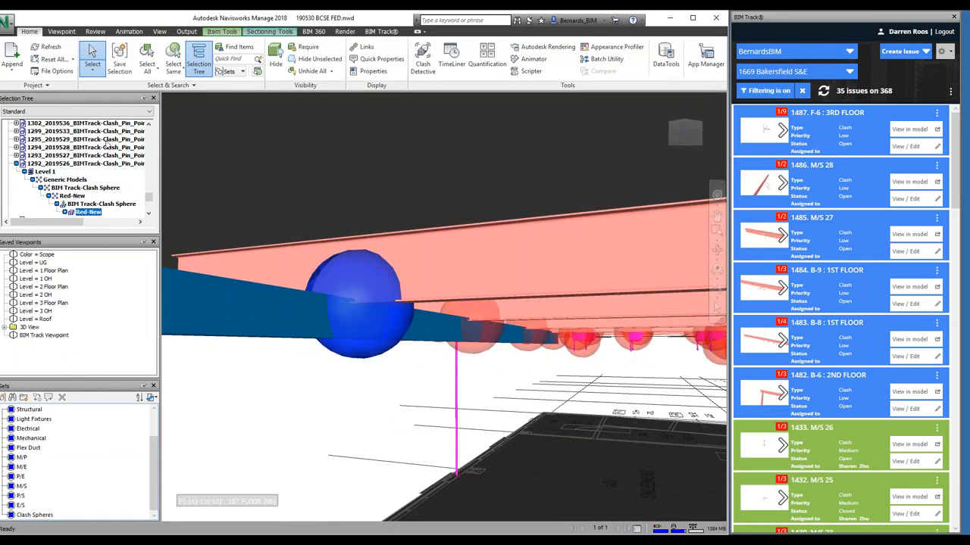
scroll(858, 407, down, 6)
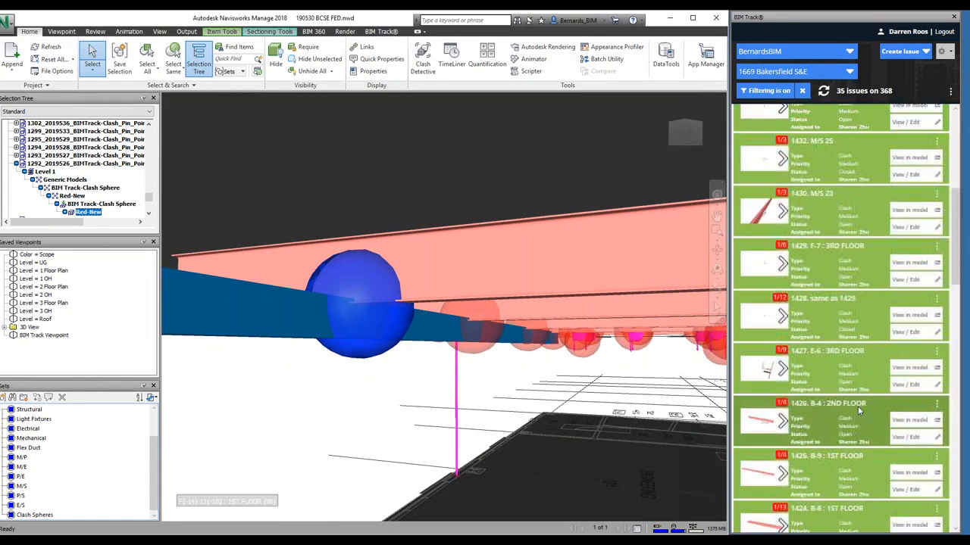
scroll(861, 396, down, 8)
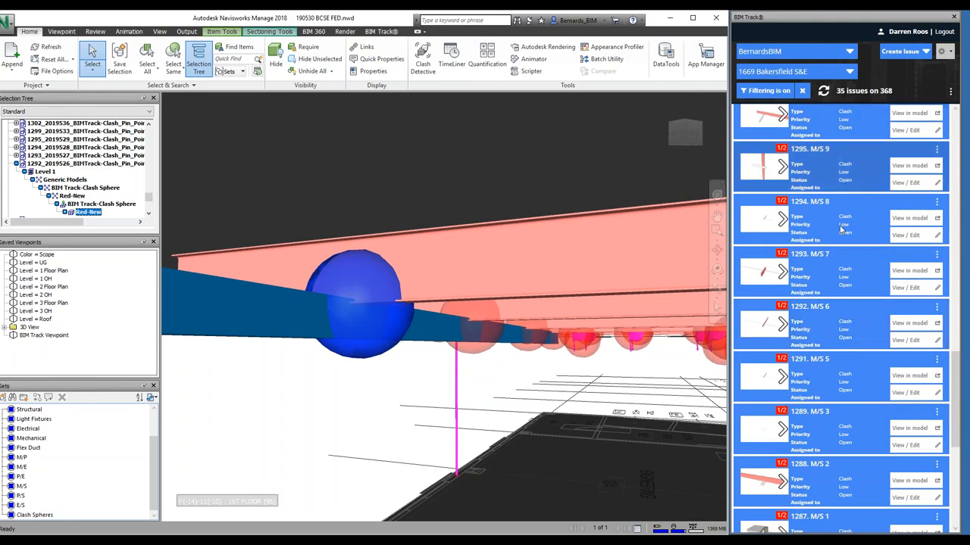
click(760, 315)
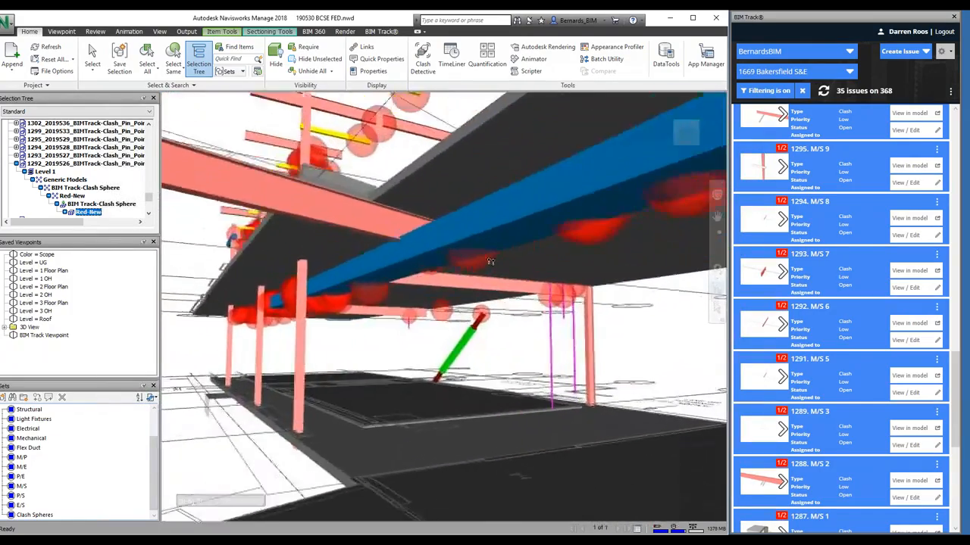
Step: Examine the short round blue duct and its clash spheres beneath the steel beam on the first floor
drag(464, 283, 317, 272)
drag(505, 337, 252, 312)
mouse_move(495, 321)
mouse_down()
mouse_move(510, 314)
mouse_move(452, 398)
mouse_move(492, 331)
mouse_up()
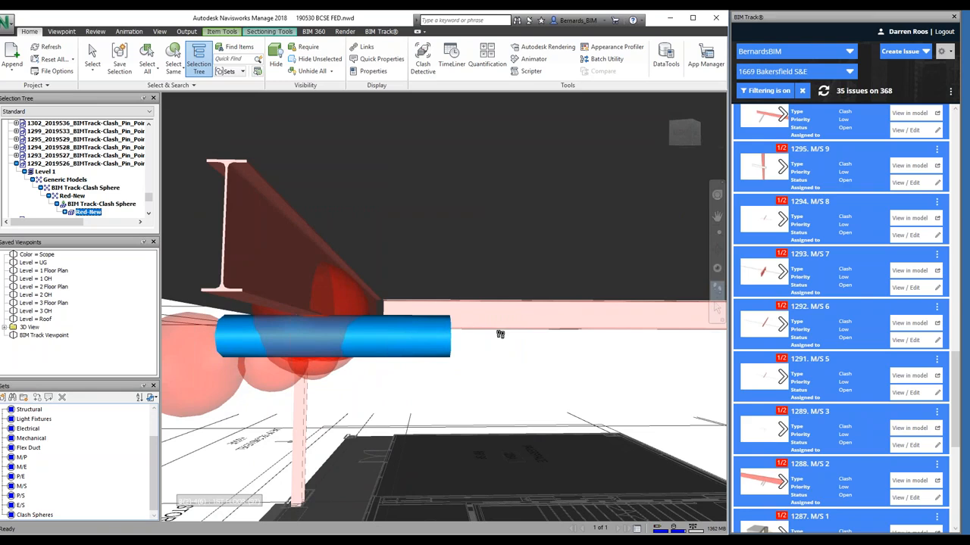
drag(414, 241, 349, 320)
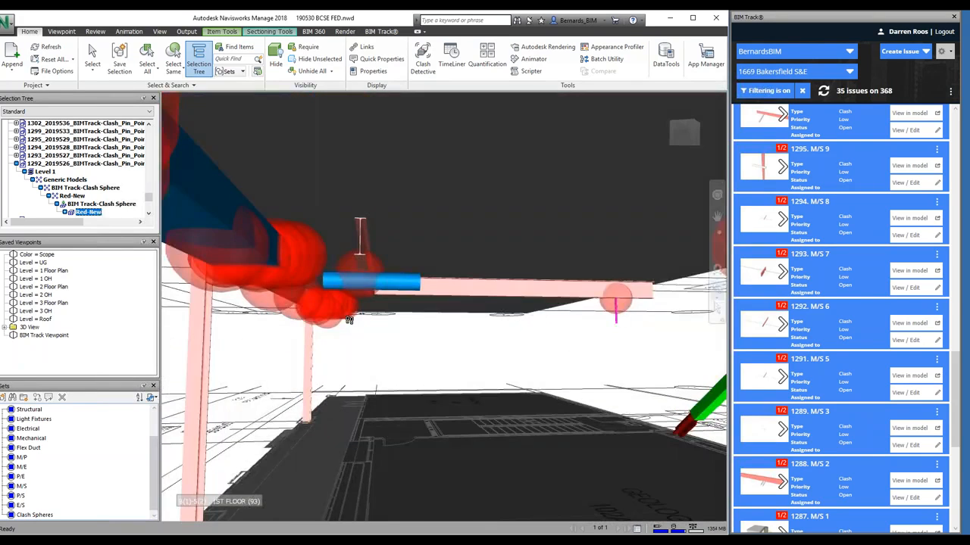
Step: Restore the Color = Scope saved viewpoint and collapse the selection tree to the root 190530 BCSE FED.nwd file
click(36, 256)
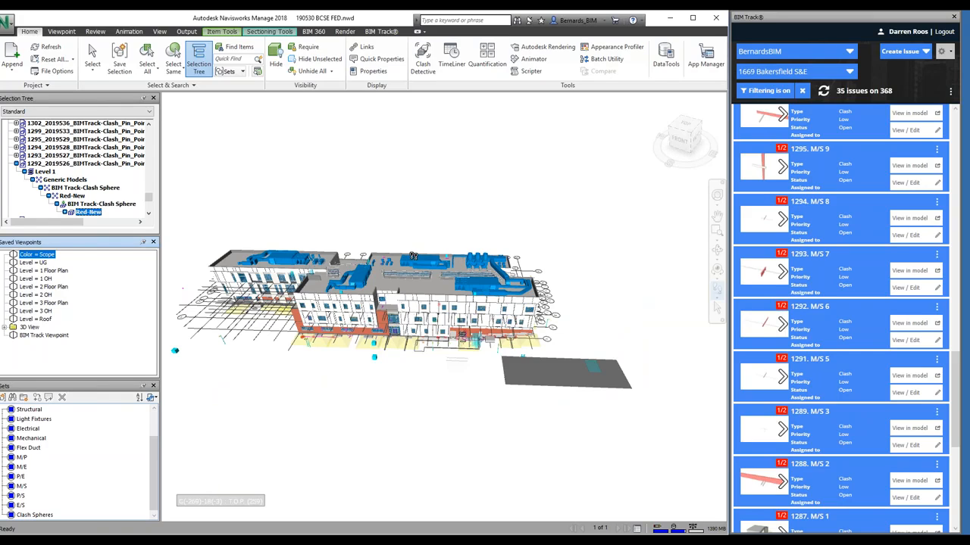
drag(149, 200, 72, 130)
click(8, 124)
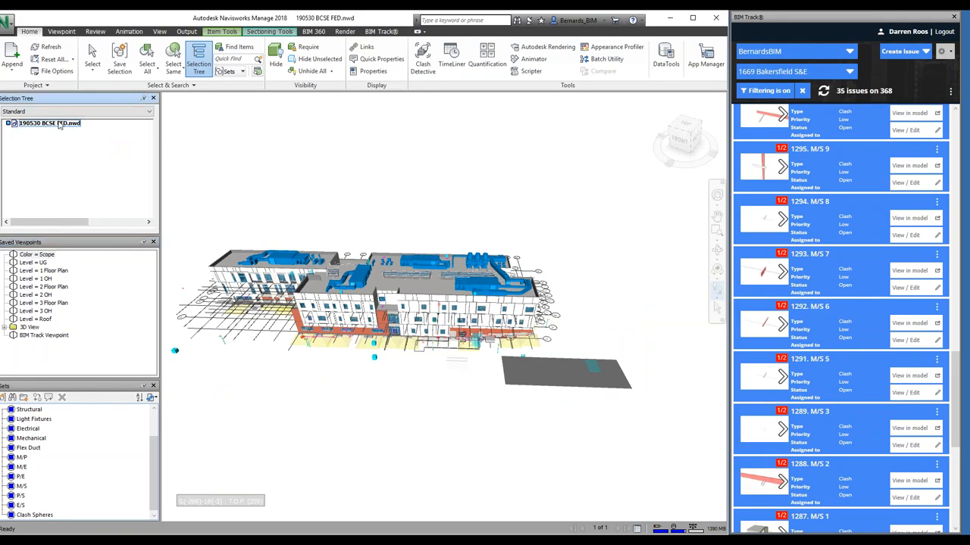
Step: Override the transparency of the BCSE FED.rvt model to almost fully transparent and clear the selection
click(8, 123)
click(44, 131)
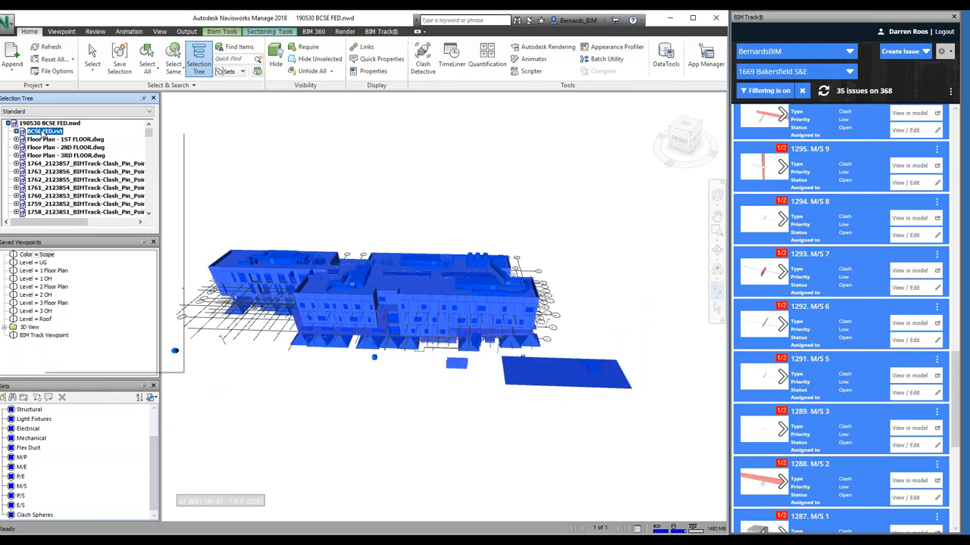
right_click(42, 132)
mouse_move(91, 317)
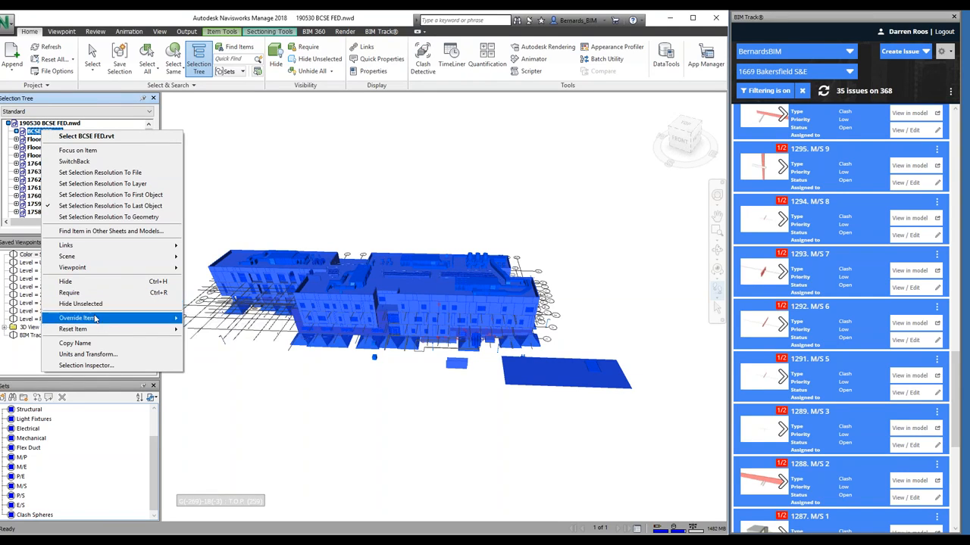
click(230, 330)
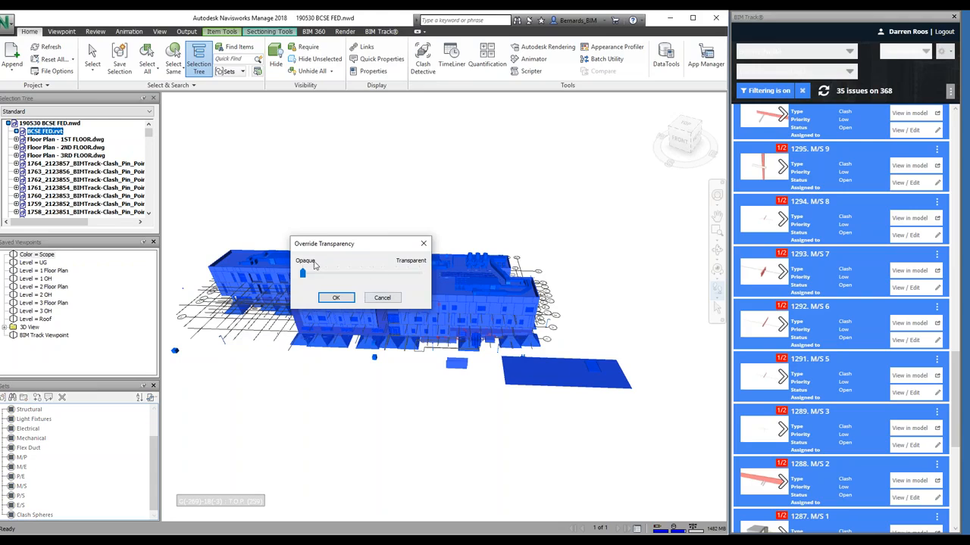
drag(303, 274, 406, 279)
click(338, 298)
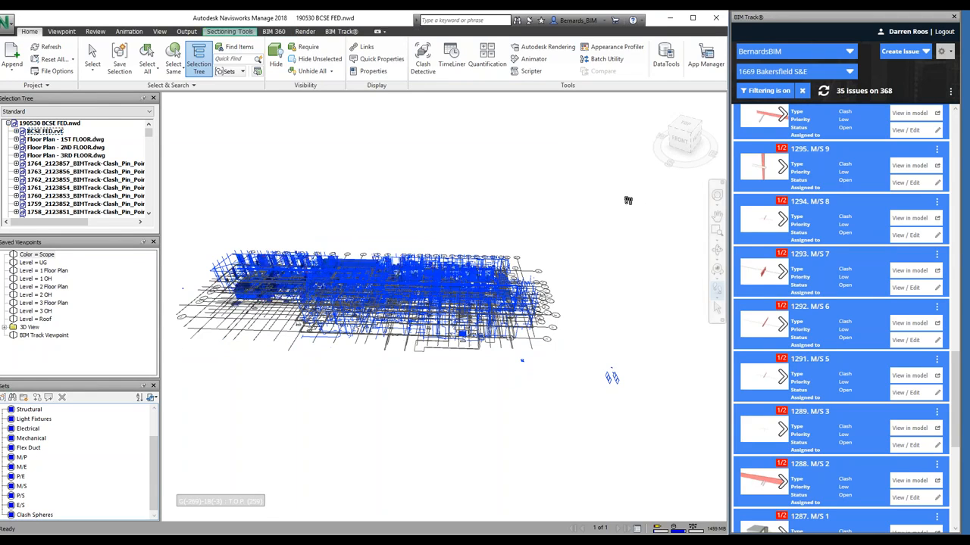
key(Escape)
Step: Select the elements in the M/S set, override their transparency to opaque and clear the selection
drag(519, 326, 496, 158)
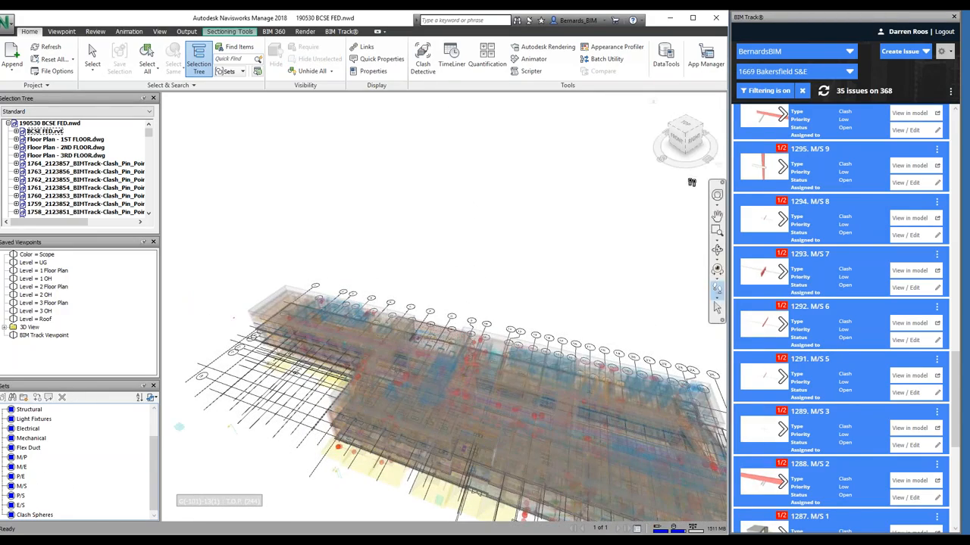
drag(494, 320, 281, 115)
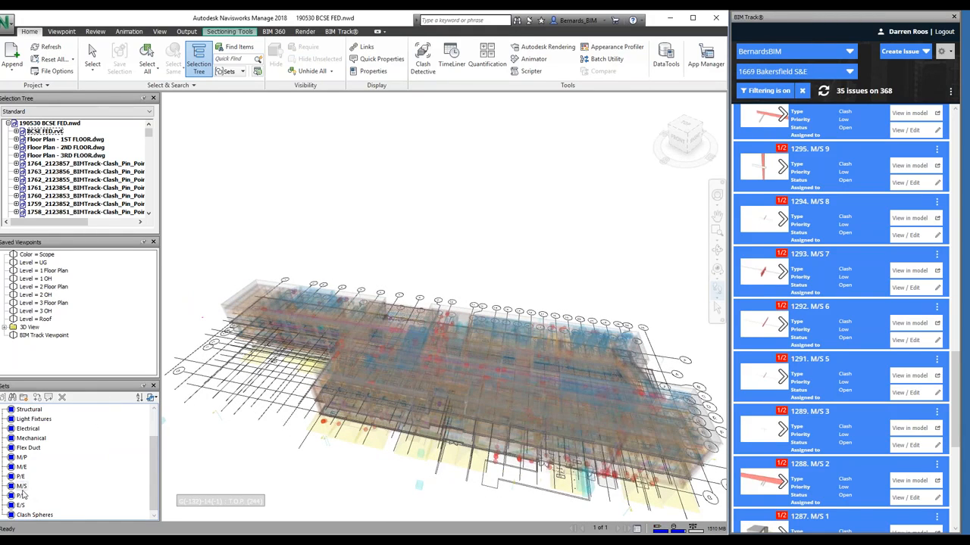
click(21, 487)
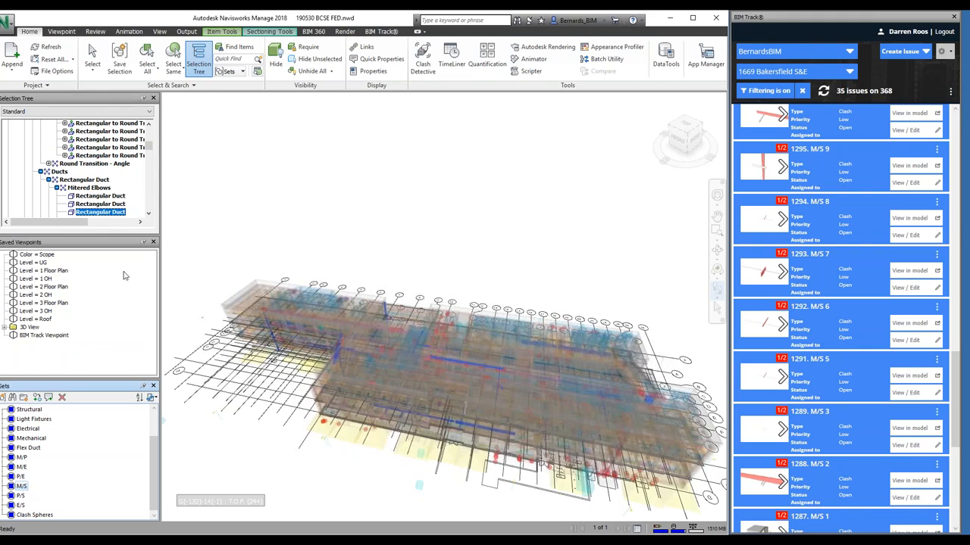
right_click(112, 217)
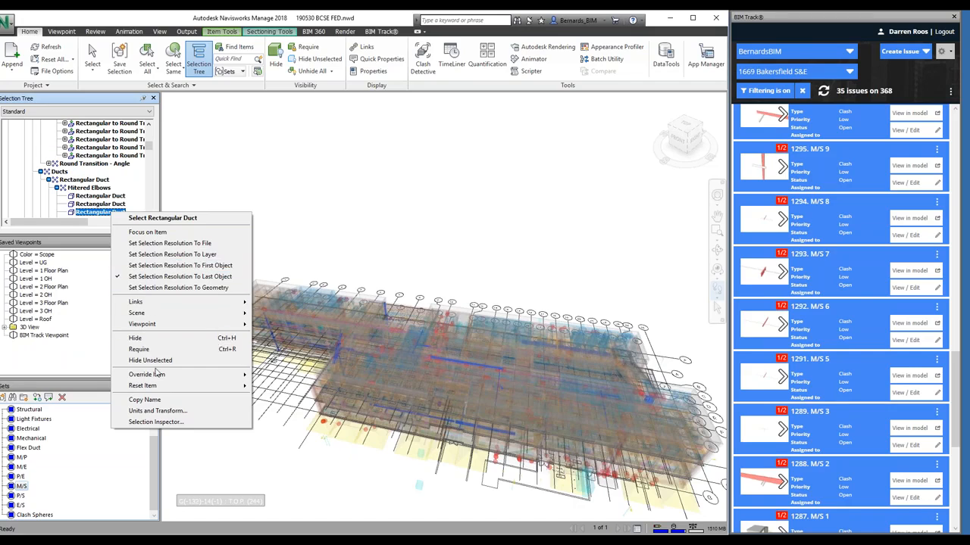
mouse_move(157, 375)
click(310, 387)
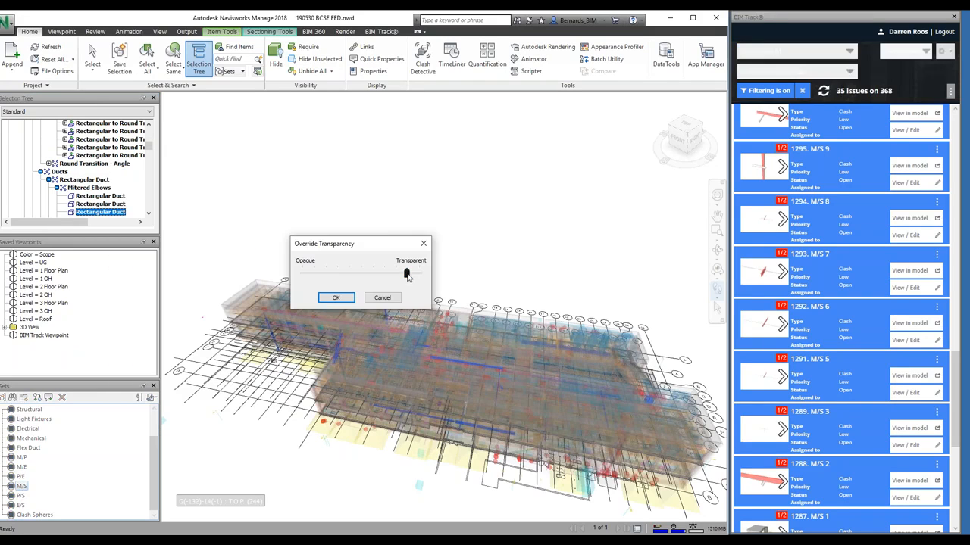
click(335, 297)
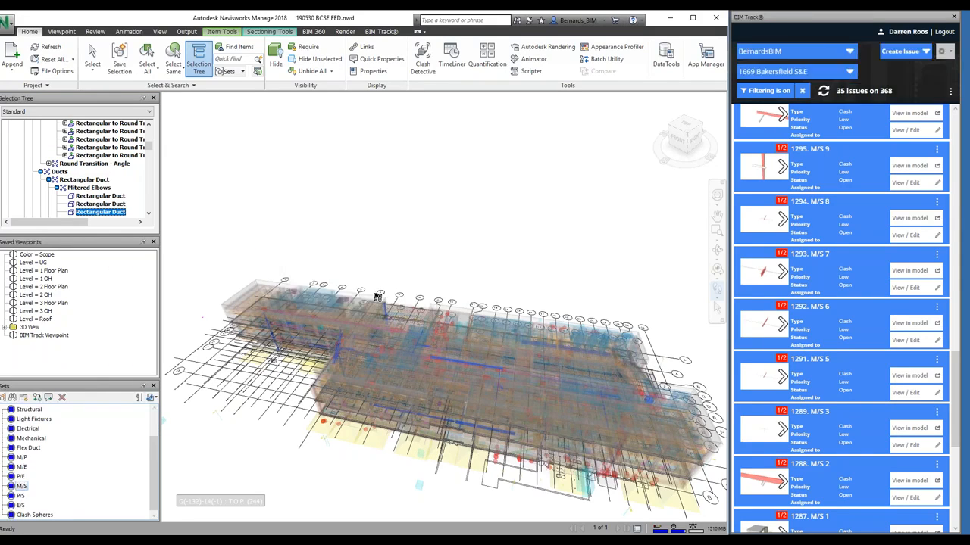
click(584, 205)
Step: Select the clash sphere where the round blue duct meets the first-floor steel beam and find its matching issue 1288 (M/S 2)
middle_drag(506, 143, 487, 375)
drag(501, 199, 420, 193)
middle_drag(421, 193, 423, 256)
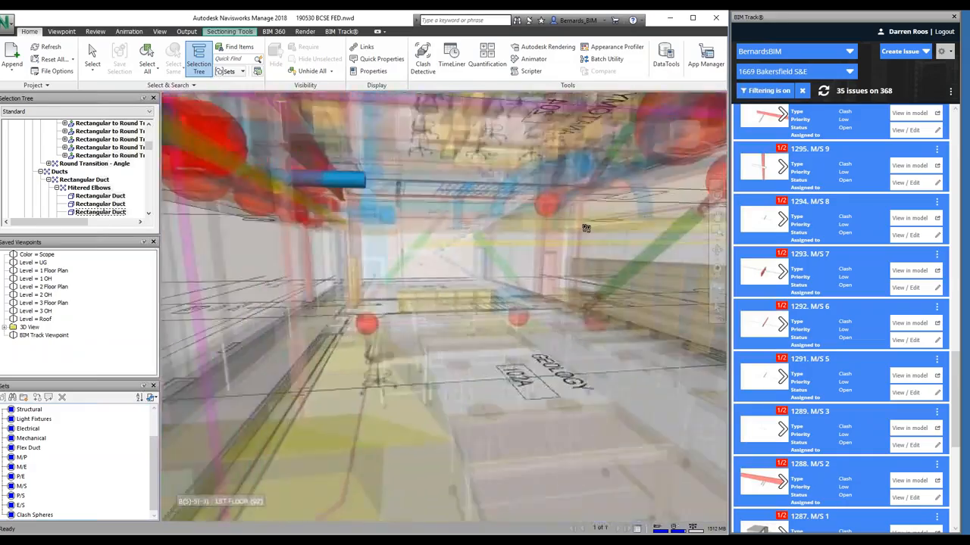
drag(585, 228, 290, 219)
click(92, 59)
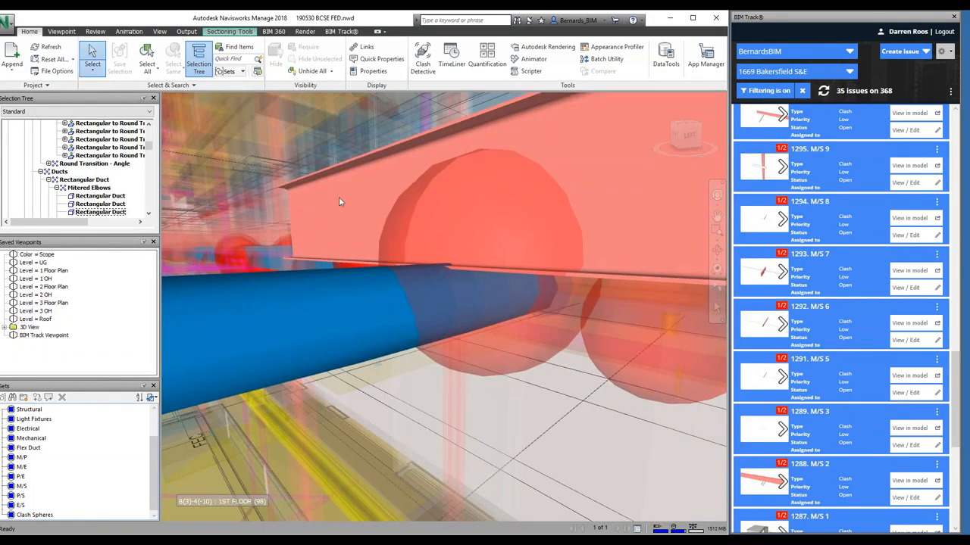
click(518, 227)
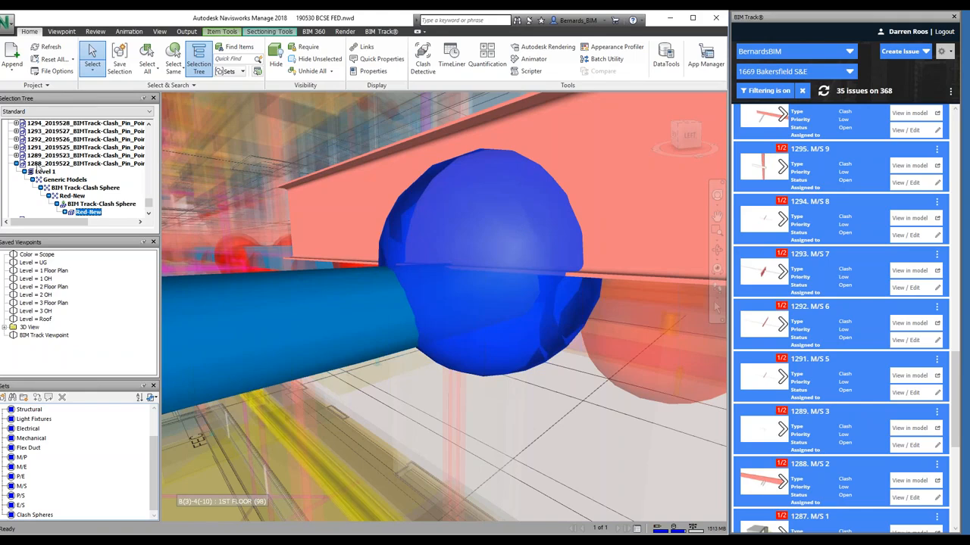
scroll(829, 422, down, 3)
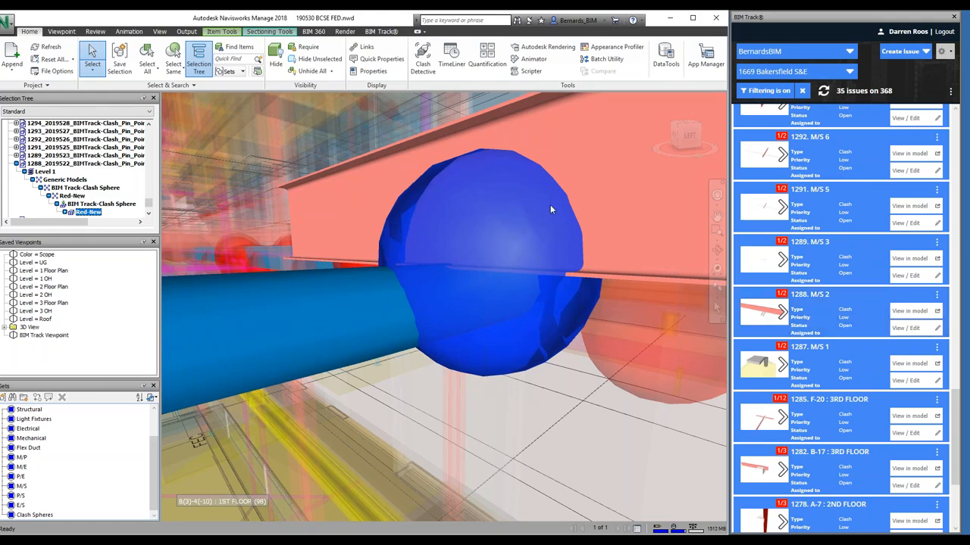
key(Escape)
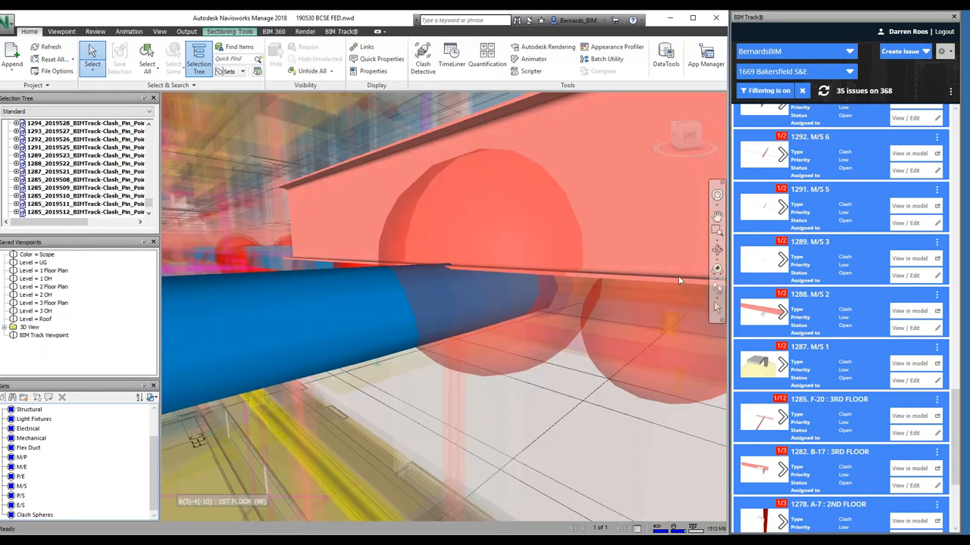
Step: Restore the Color = Scope viewpoint and look over the building from above the front facade
click(718, 292)
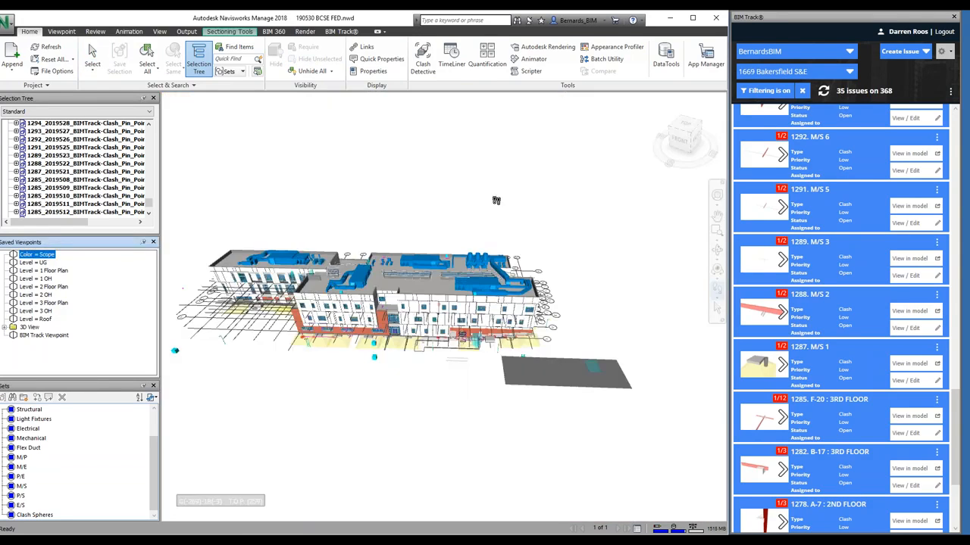
drag(432, 366, 522, 202)
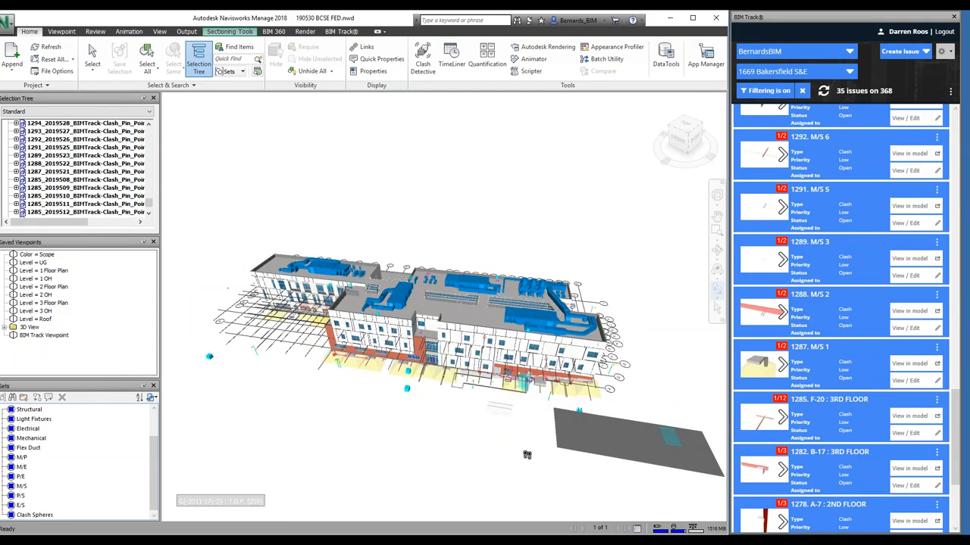
drag(447, 469, 454, 193)
middle_drag(454, 193, 447, 462)
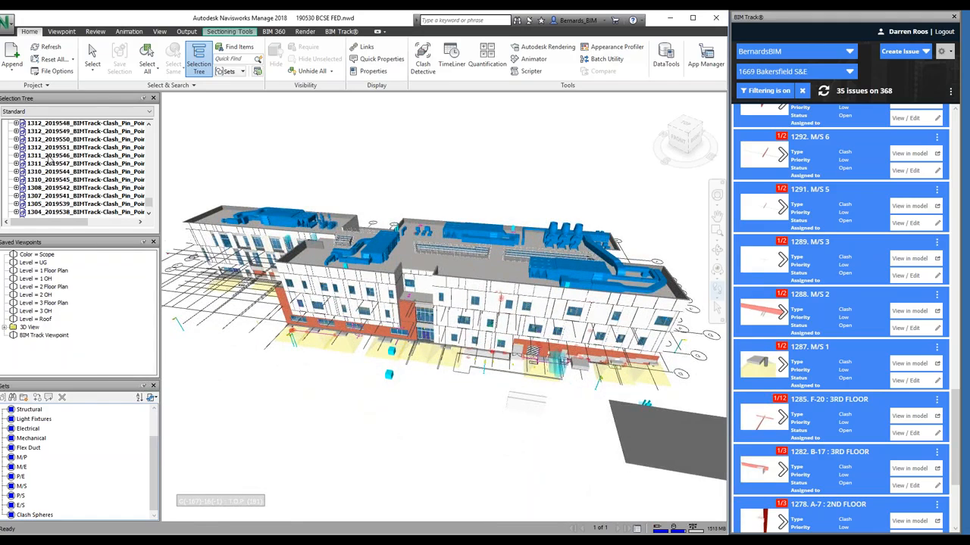
Step: Return to the start of the issue list and view issues 1487 (F-6 : 3RD FLOOR) and 1486 (M/S 28) in the model
scroll(37, 136, up, 10)
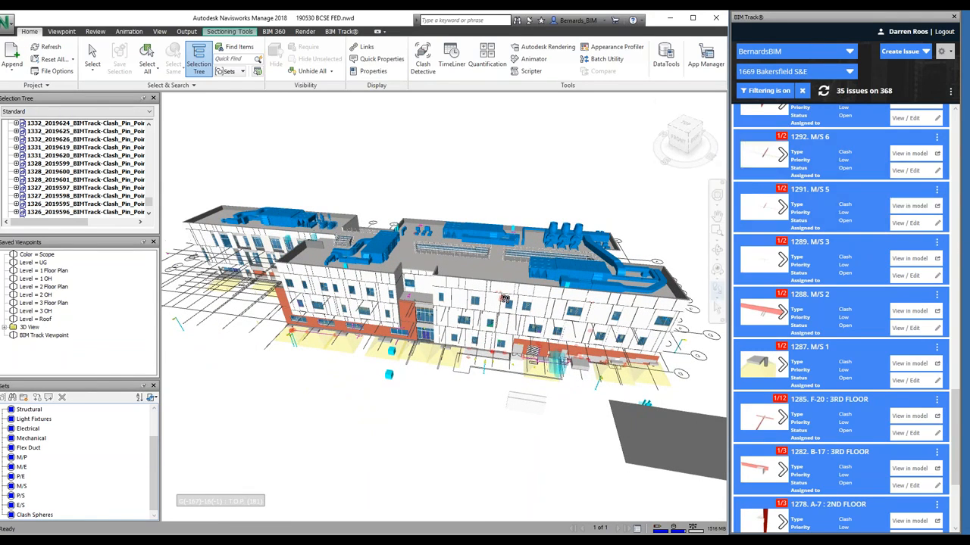
scroll(909, 363, up, 10)
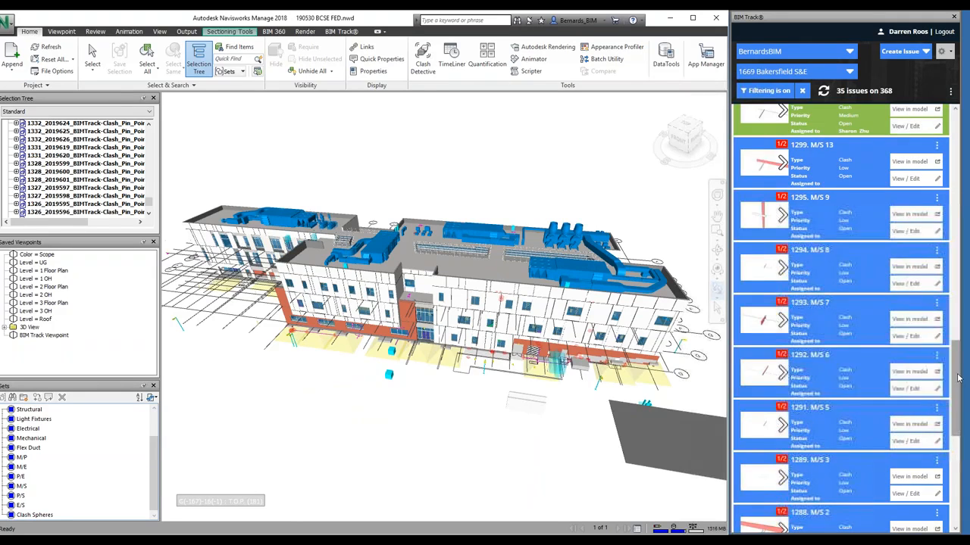
drag(959, 256, 959, 118)
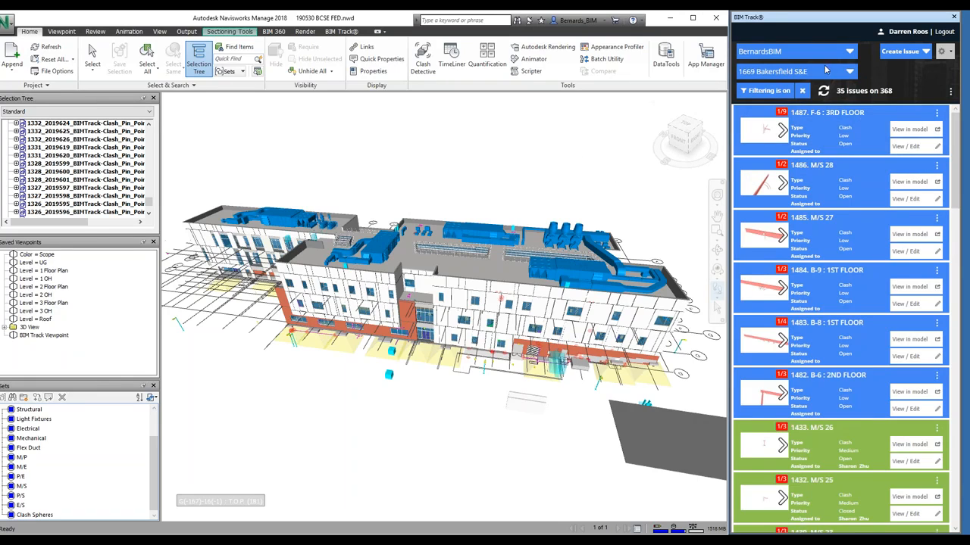
click(912, 133)
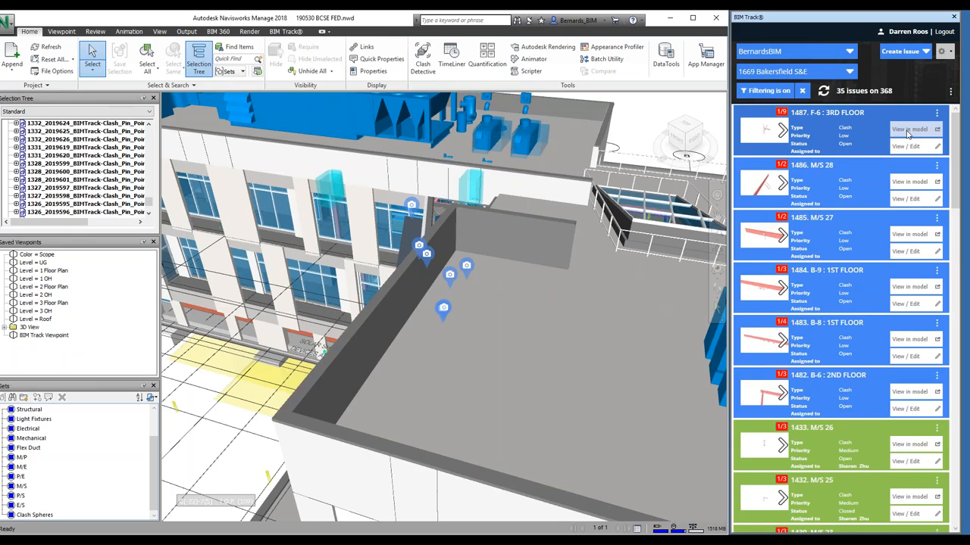
click(910, 183)
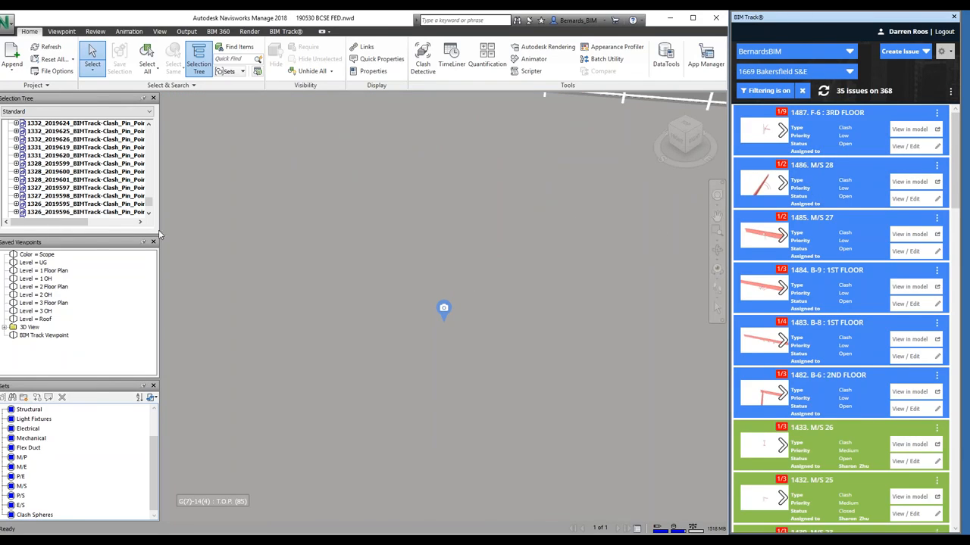
Step: Try hiding the whole BCSE FED.rvt model around the issue 1486 pin, and restore the Color = Scope viewpoint
drag(149, 203, 179, 149)
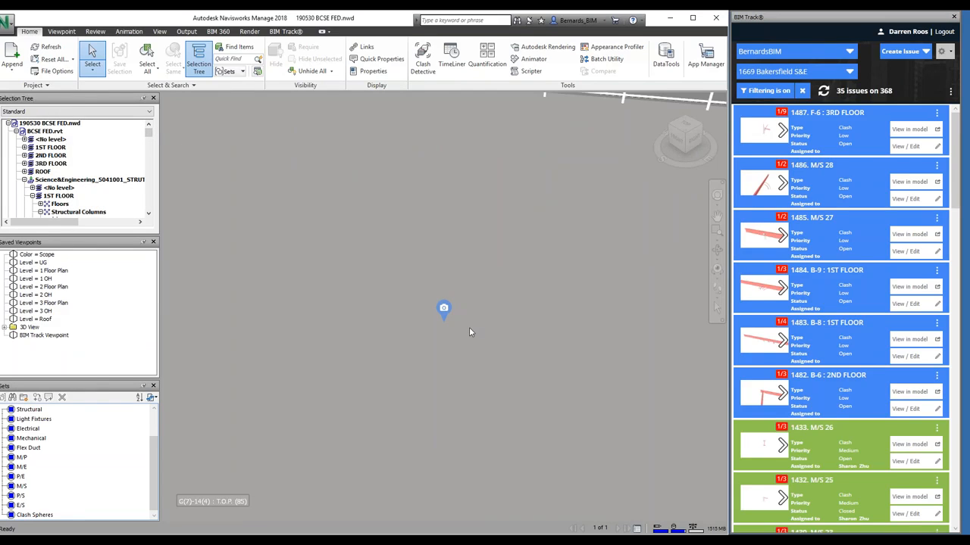
click(16, 131)
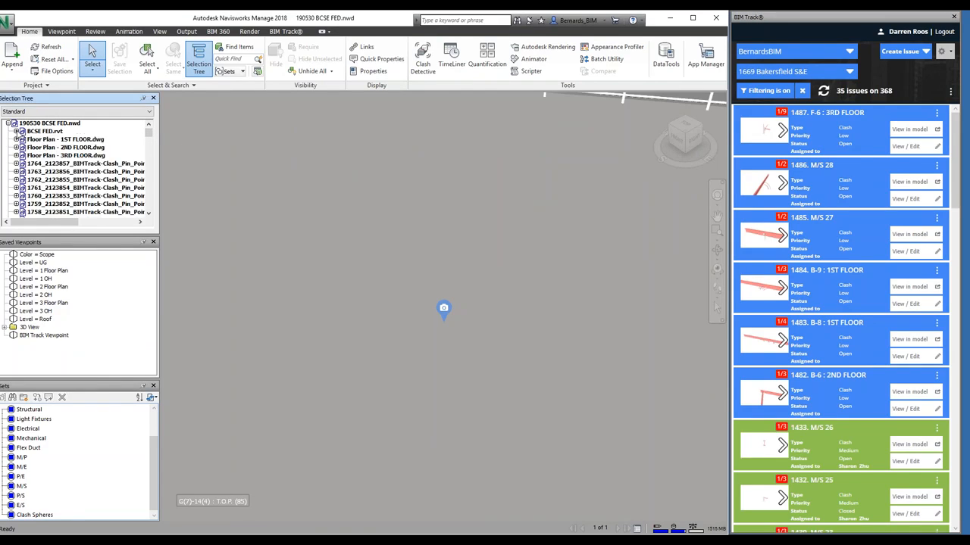
click(44, 132)
right_click(381, 215)
click(424, 361)
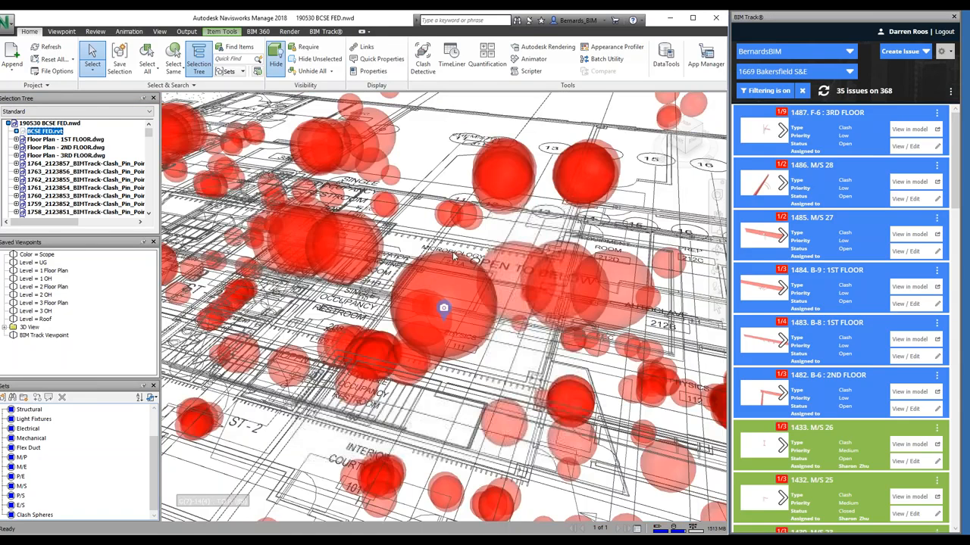
click(53, 257)
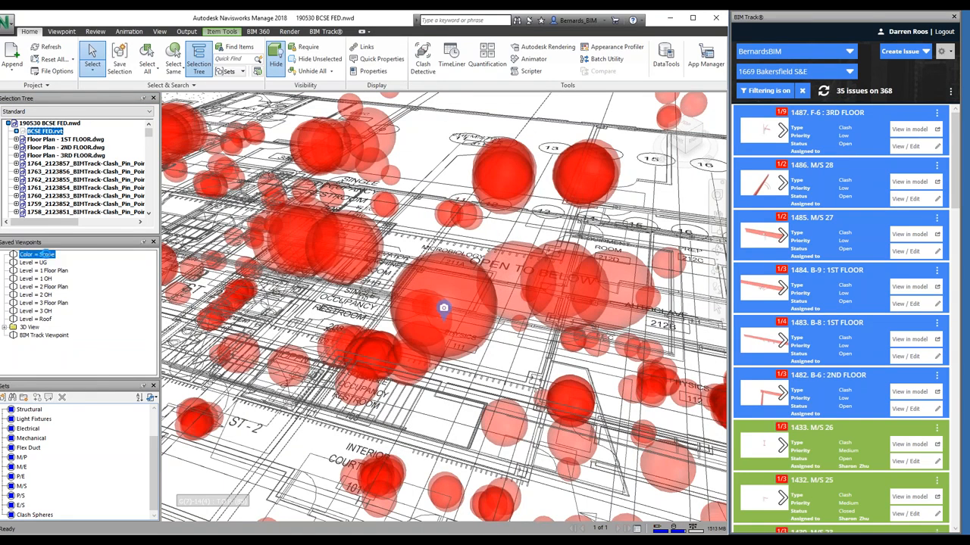
Step: View issue 1486 (M/S 28) in the model and hide the basic roof and the concrete floor covering its clash
click(909, 182)
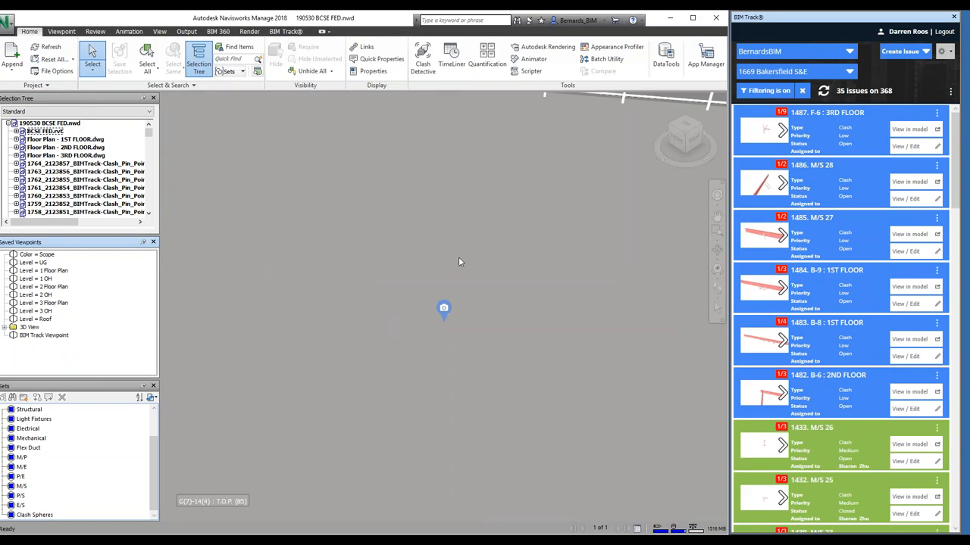
right_click(468, 283)
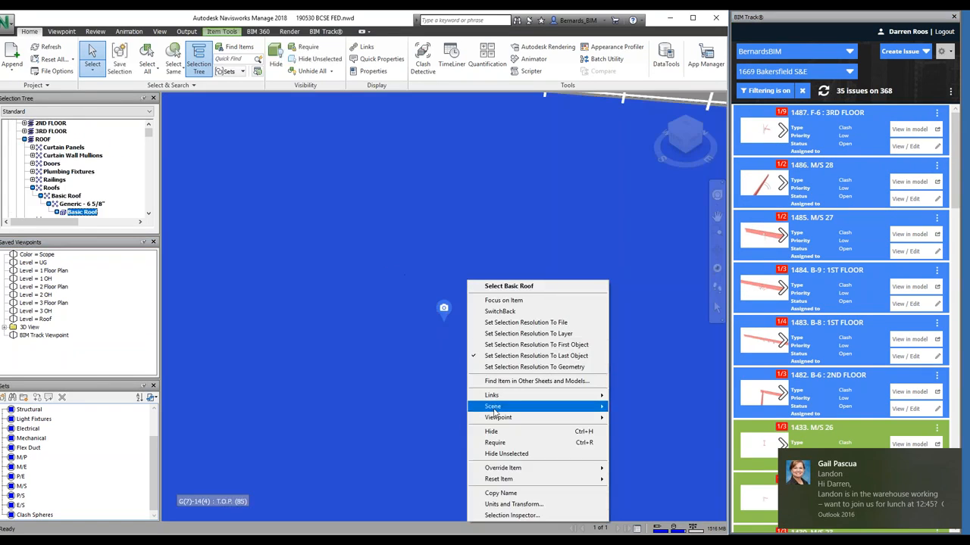
click(499, 433)
click(953, 460)
right_click(485, 253)
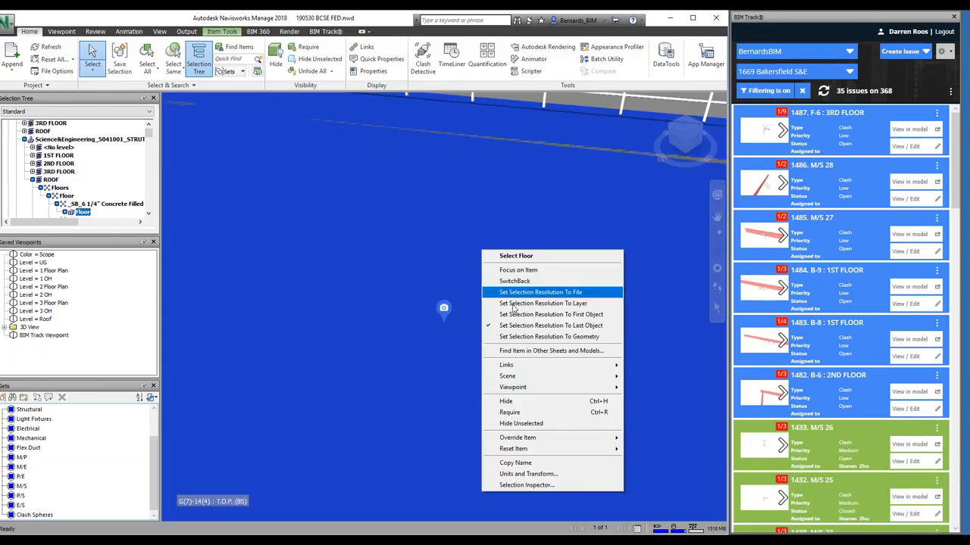
click(507, 401)
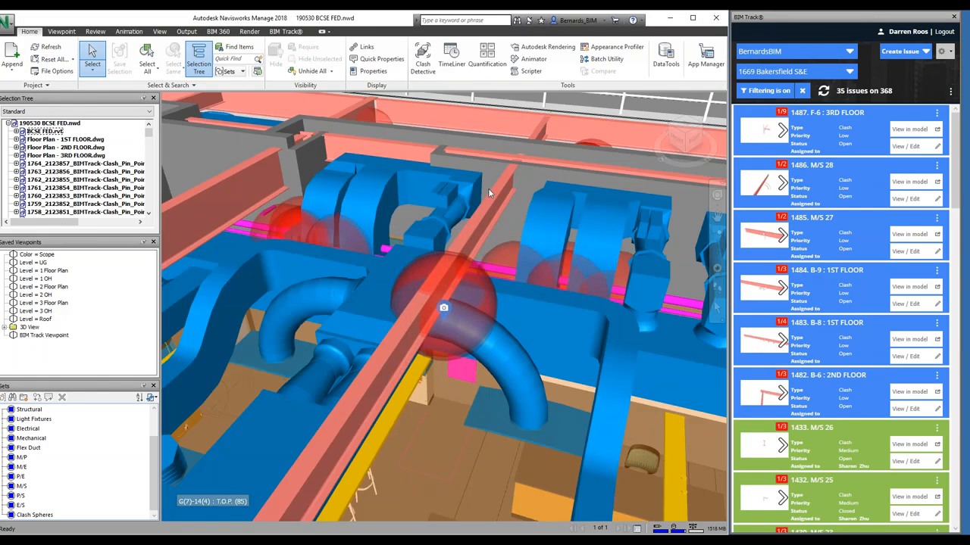
Step: Examine the issue 1486 clash sphere where the steel beam crosses the curved blue duct, and restore the Color = Scope viewpoint
click(714, 288)
drag(562, 352, 445, 214)
middle_drag(446, 244, 487, 299)
scroll(487, 299, up, 3)
drag(487, 299, 518, 267)
drag(450, 233, 492, 241)
middle_drag(535, 315, 705, 137)
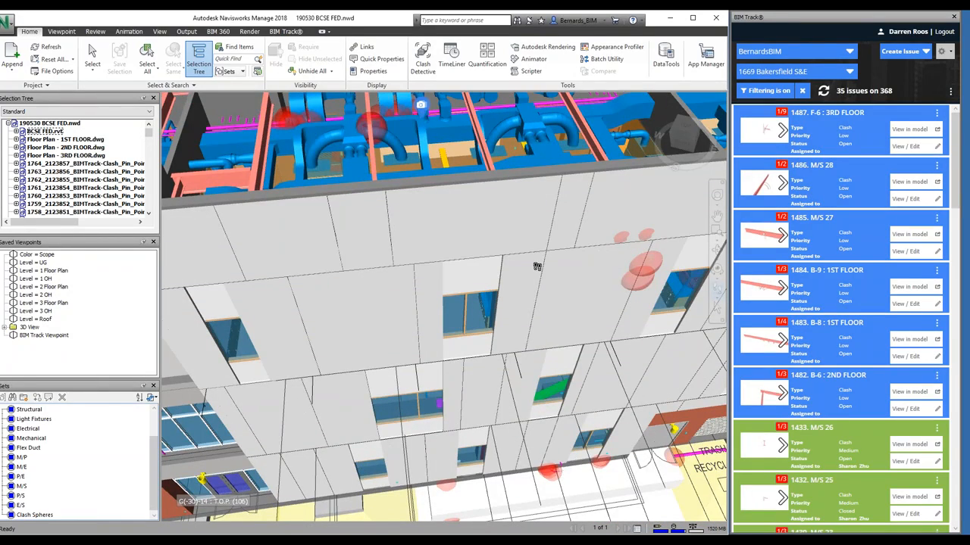
scroll(536, 266, down, 3)
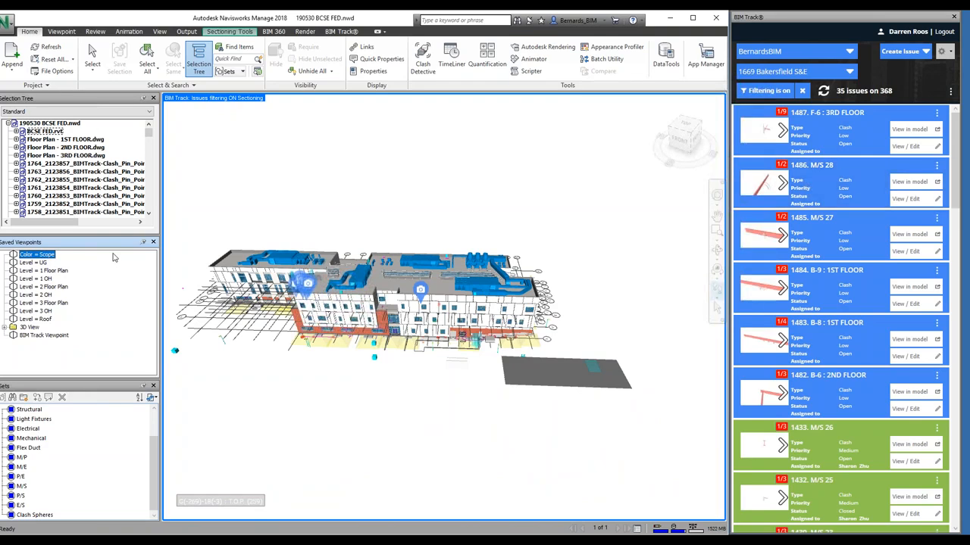
Step: Enlarge the Selection Tree area and select the clash pinpoint entry of issue 1486 in the model tree
drag(78, 243, 78, 295)
scroll(48, 212, down, 3)
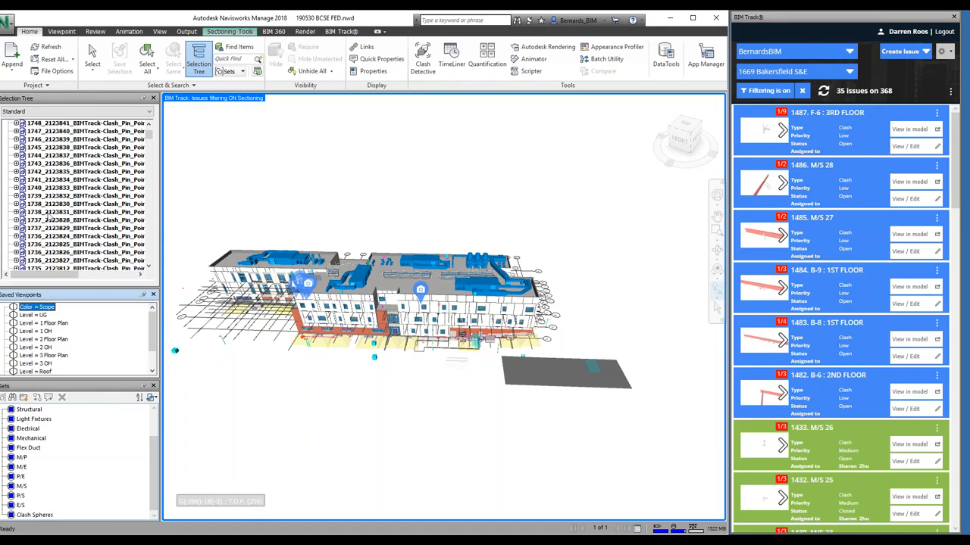
scroll(46, 246, down, 10)
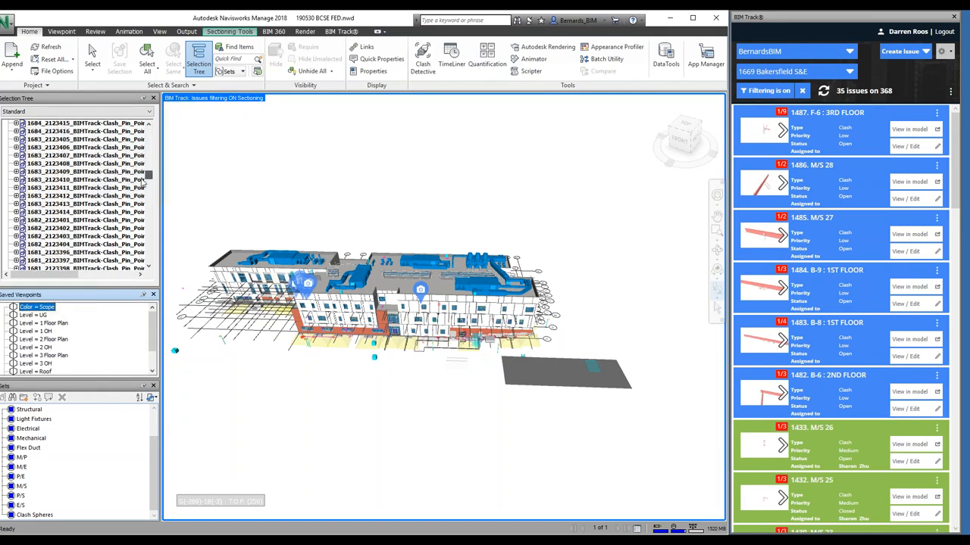
scroll(138, 217, down, 10)
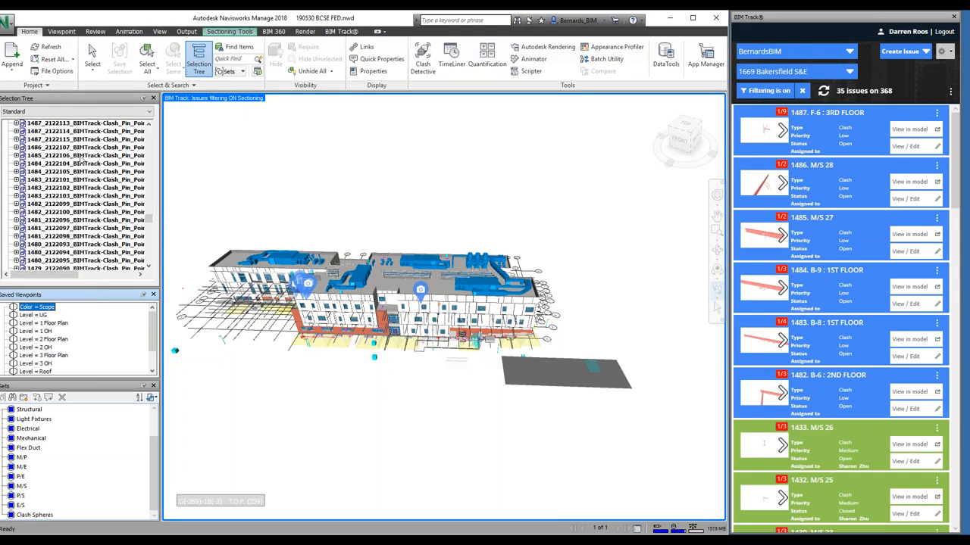
click(47, 149)
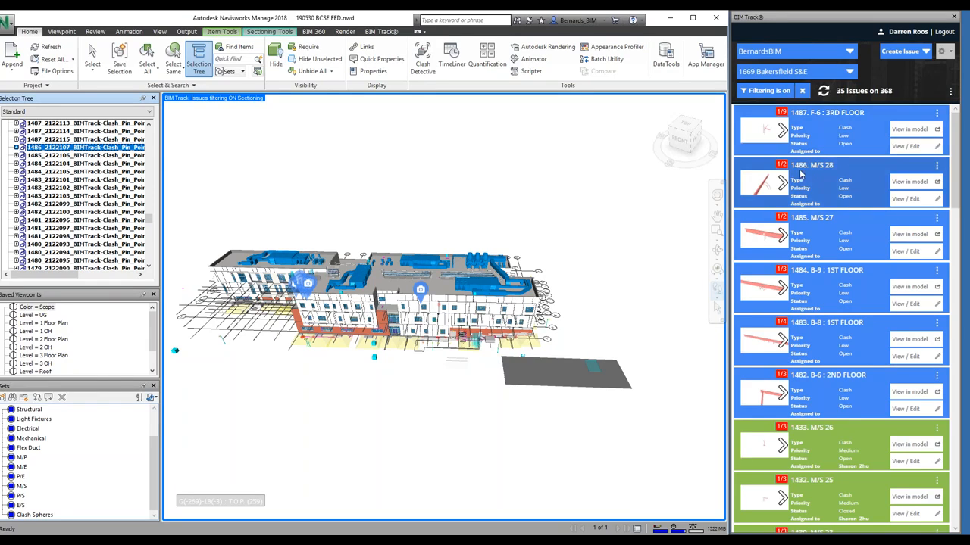
Step: Zoom to the selected issue 1486 clash sphere, examine it against the beam and curved duct, and clear the selection
click(62, 32)
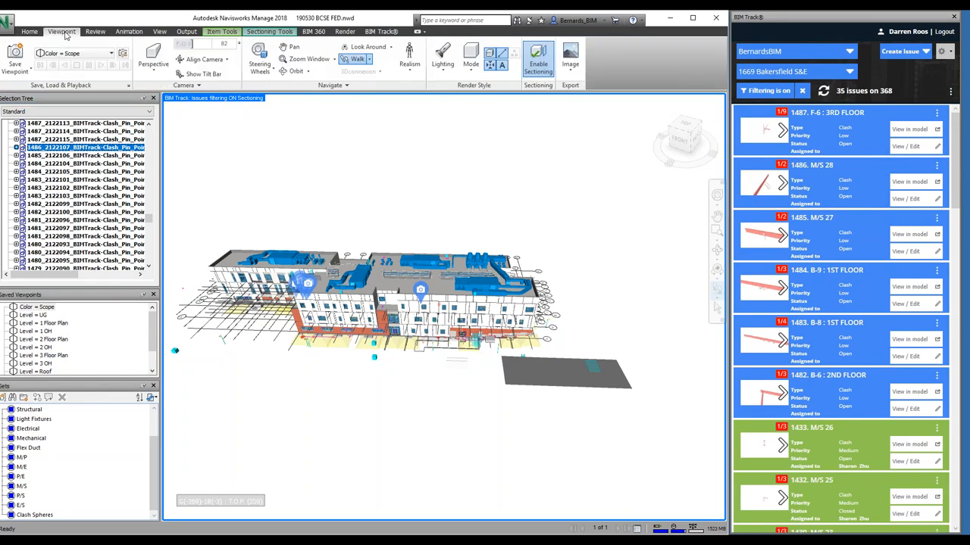
click(335, 59)
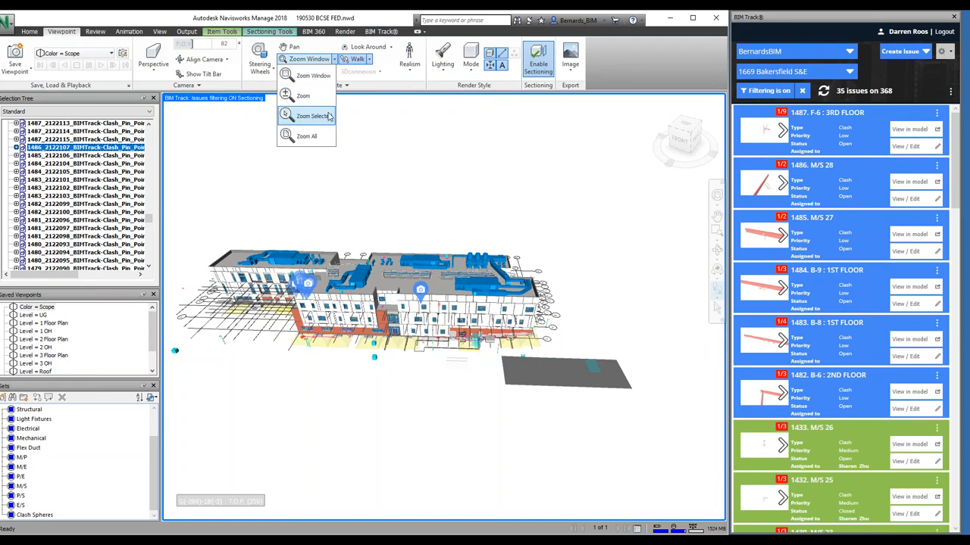
click(303, 115)
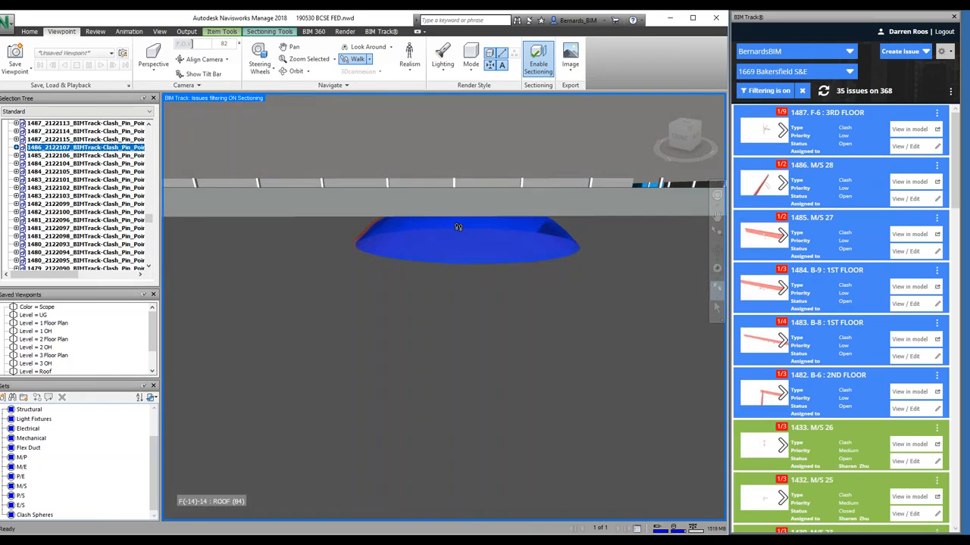
drag(470, 225, 536, 331)
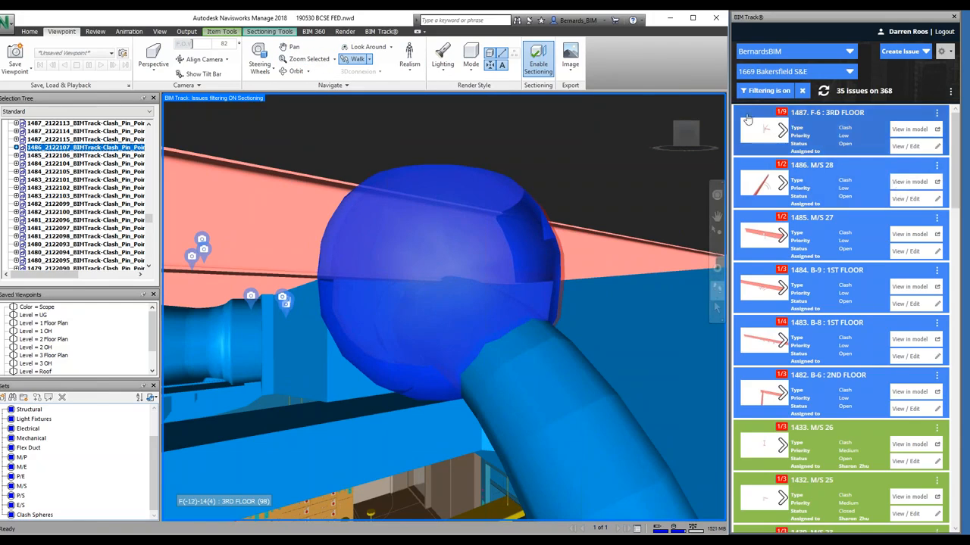
key(Escape)
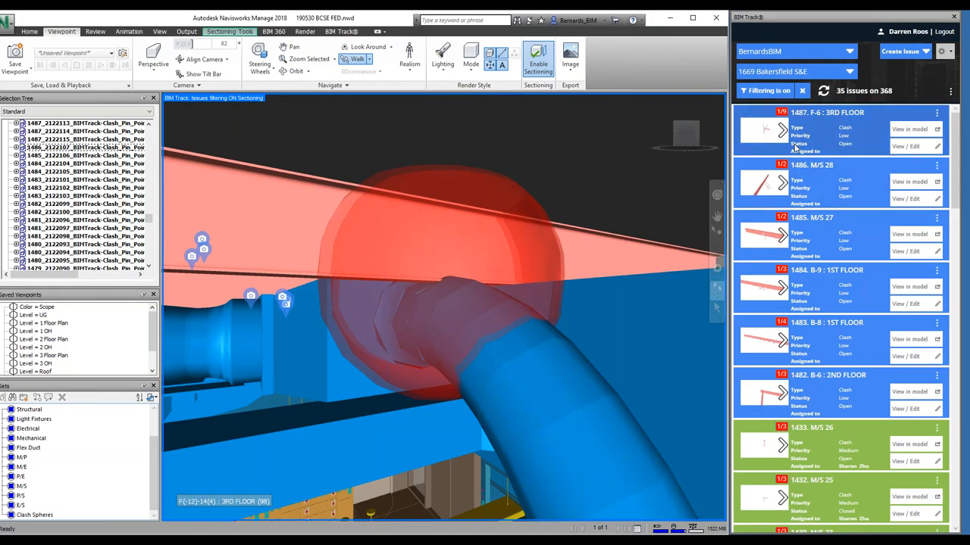
Step: Isolate the elements of issue 1487 (F-6 : 3RD FLOOR), examine their steel beams and ducts, and restore the Color = Scope viewpoint
right_click(871, 137)
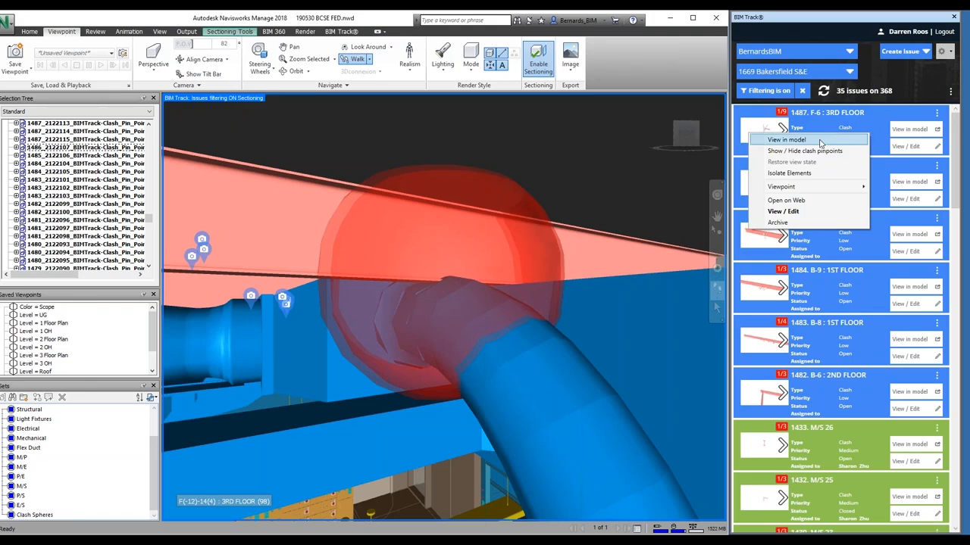
click(800, 173)
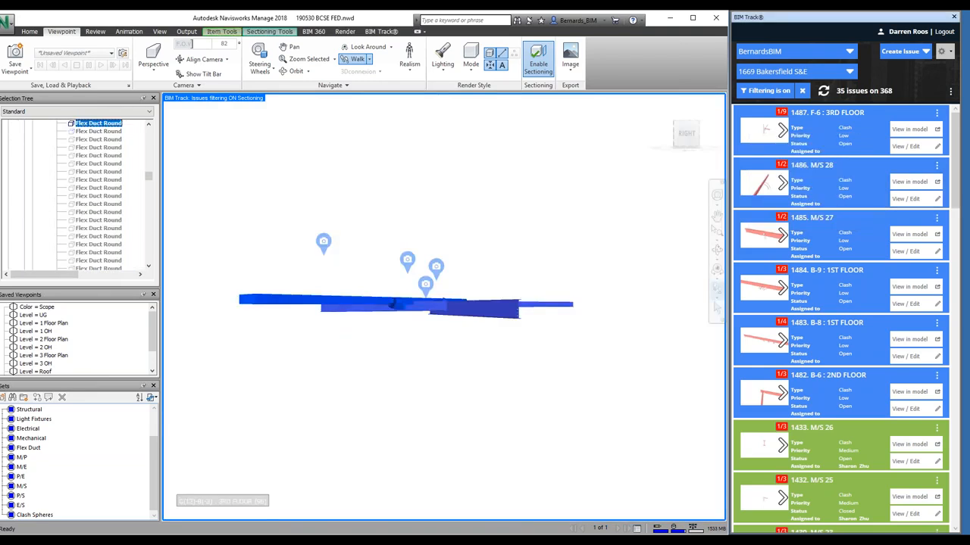
middle_drag(487, 375, 423, 354)
key(Escape)
scroll(422, 354, down, 3)
drag(419, 355, 470, 321)
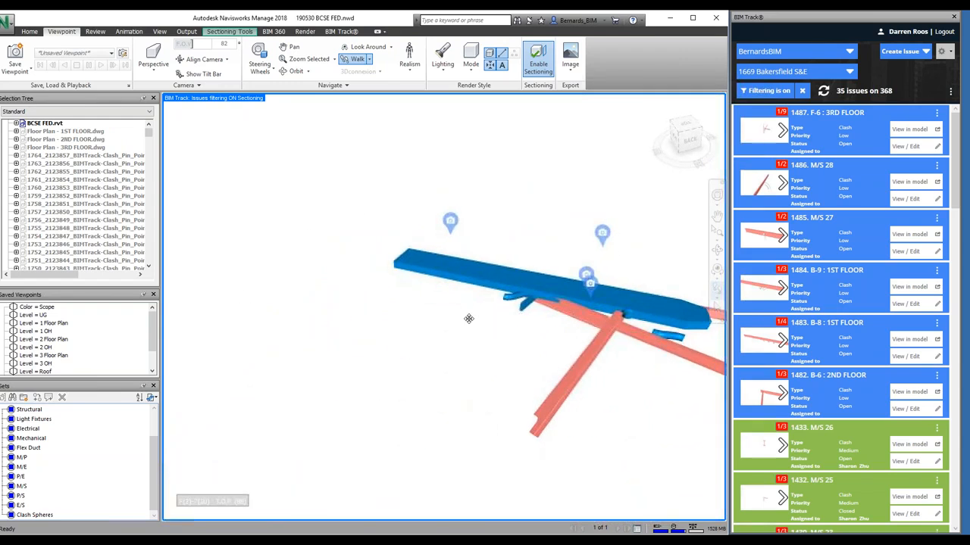
middle_drag(470, 321, 315, 325)
shift+middle_drag(496, 367, 480, 356)
drag(481, 355, 507, 233)
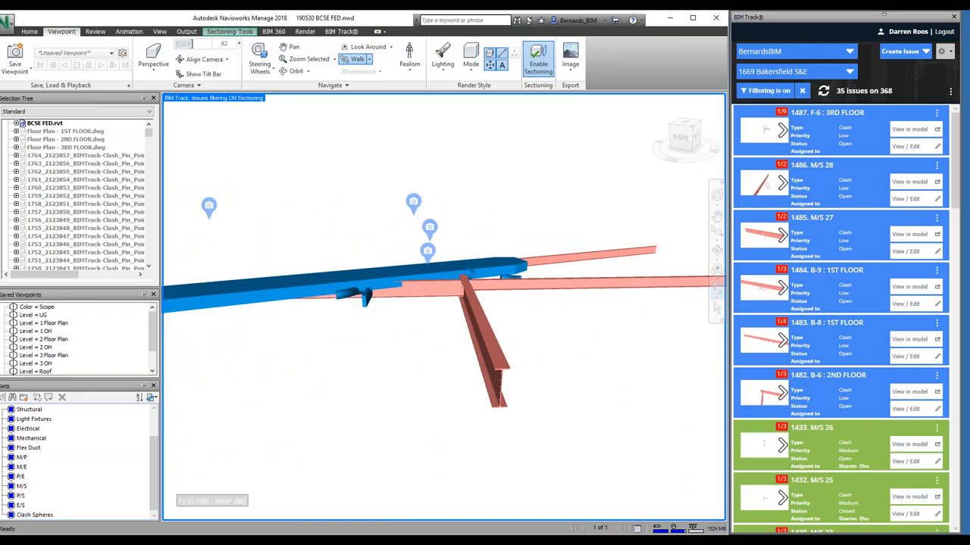
click(46, 308)
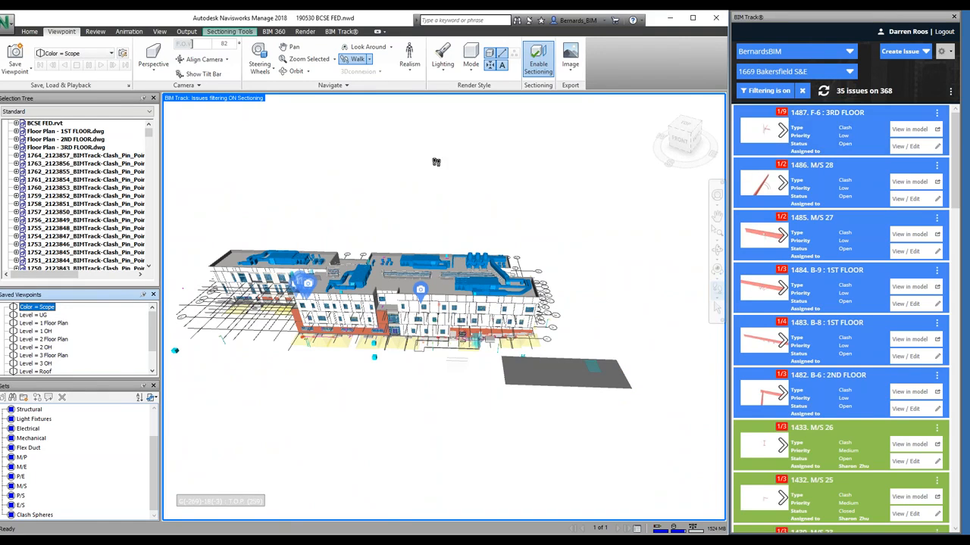
Step: Set BIM Track's View in Model behavior to force a section box around related elements, and save the settings
right_click(886, 138)
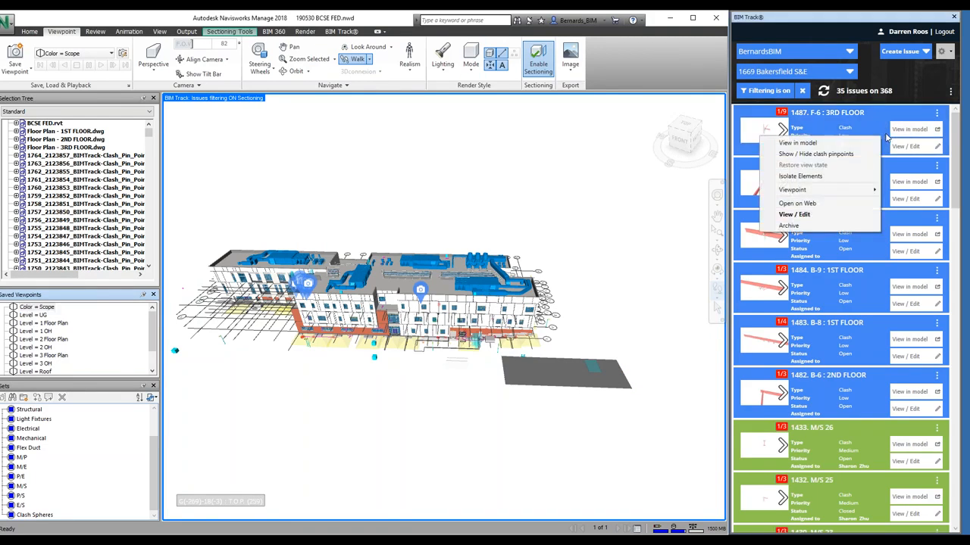
click(642, 173)
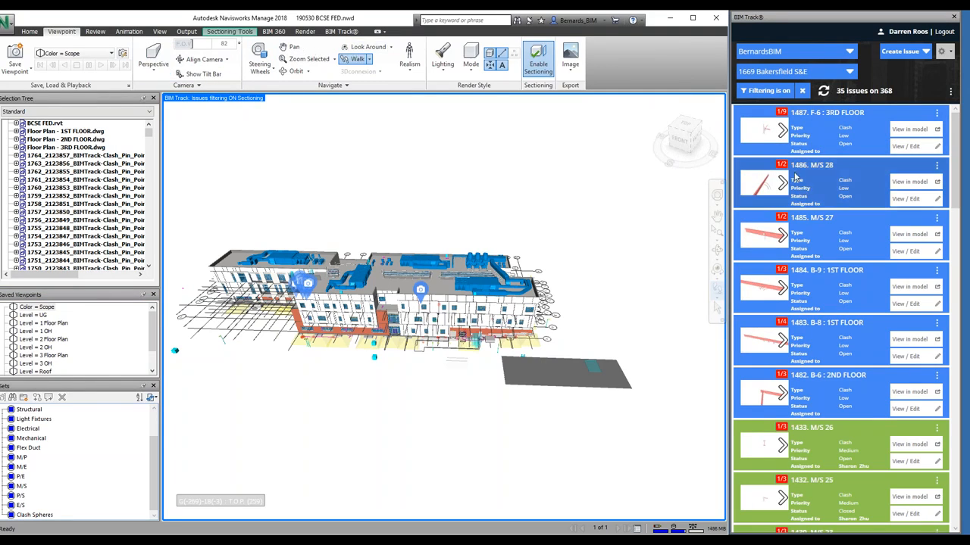
click(340, 31)
click(163, 57)
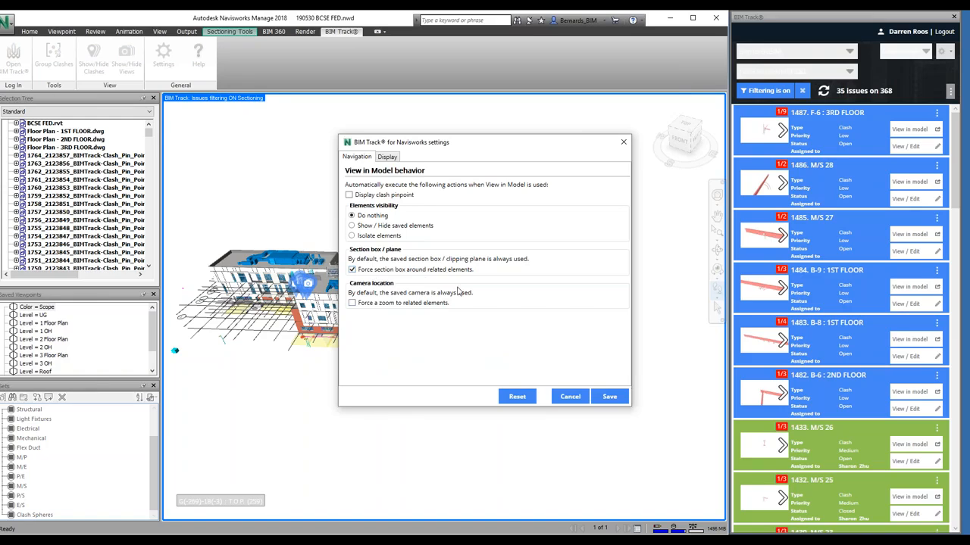
click(619, 398)
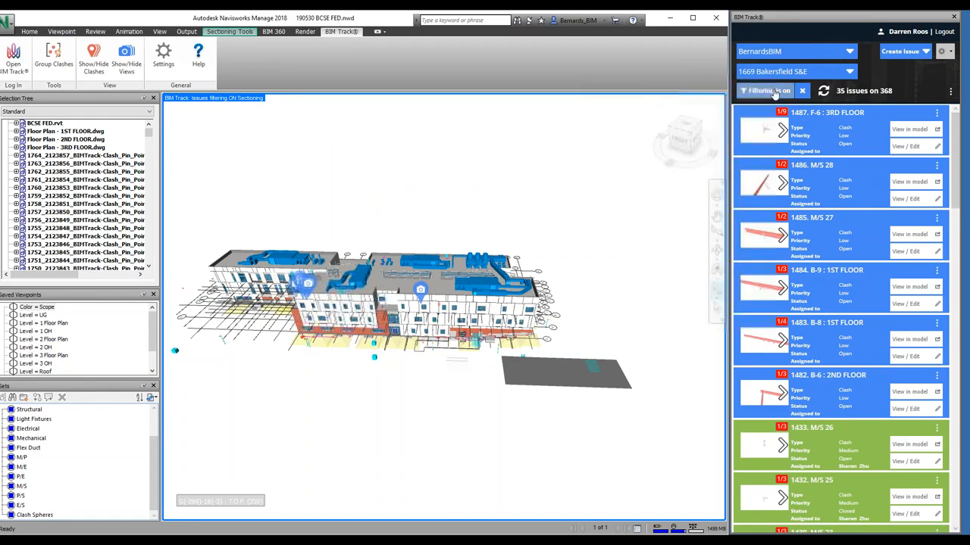
Step: View issue 1486 (M/S 28) in the model and examine the beam, duct and clash sphere inside its section box
click(909, 182)
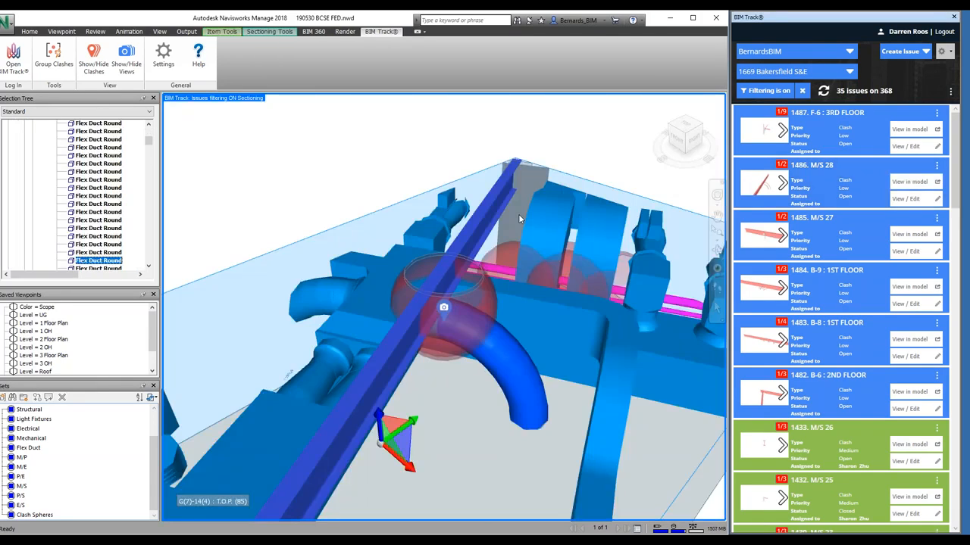
click(721, 293)
drag(585, 235, 570, 303)
key(Escape)
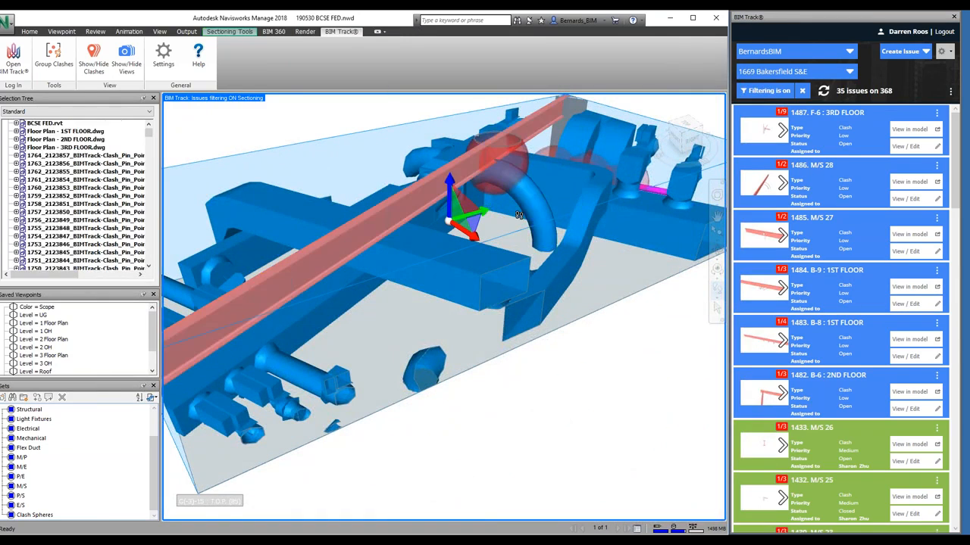
drag(520, 215, 534, 264)
drag(568, 318, 501, 295)
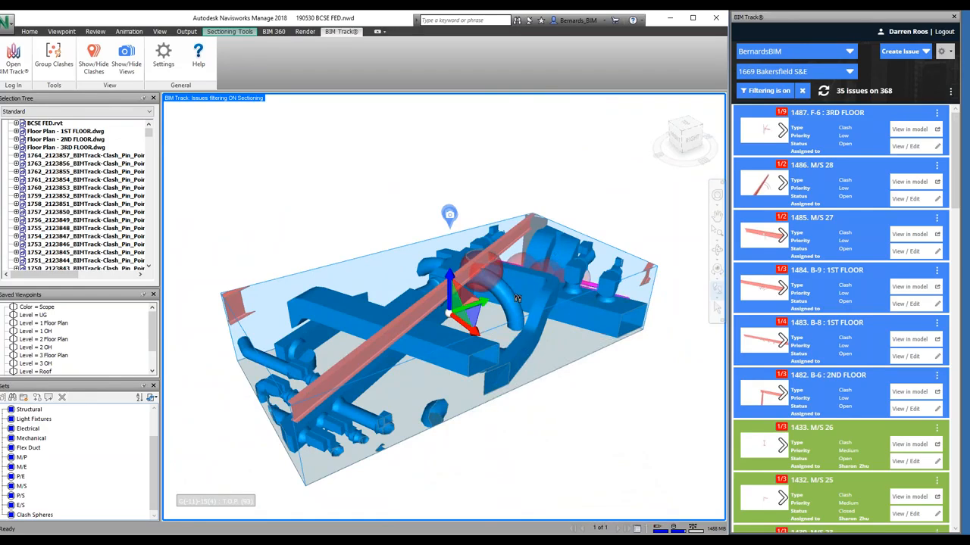
Step: Enlarge the section box around issue 1486 with the Scale tool to include more of the surrounding building
click(244, 34)
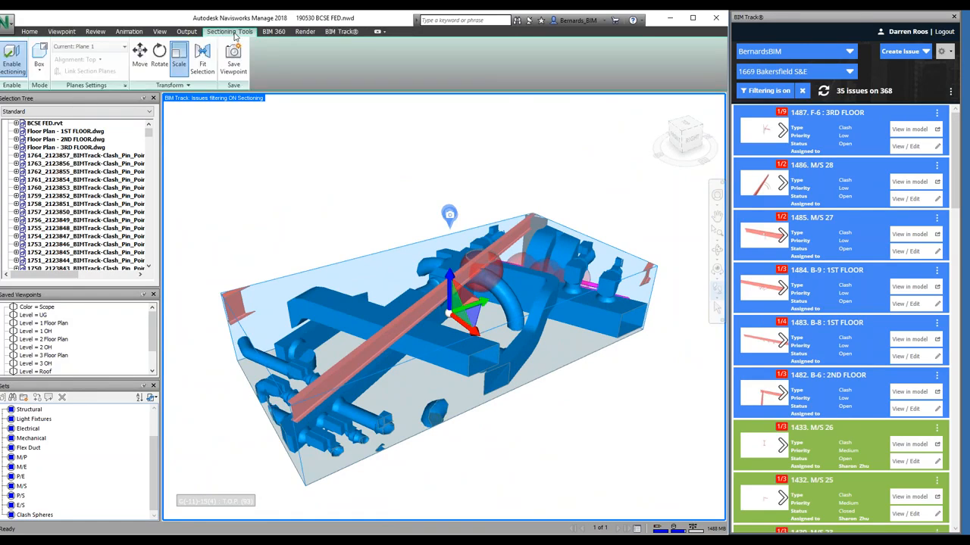
click(179, 57)
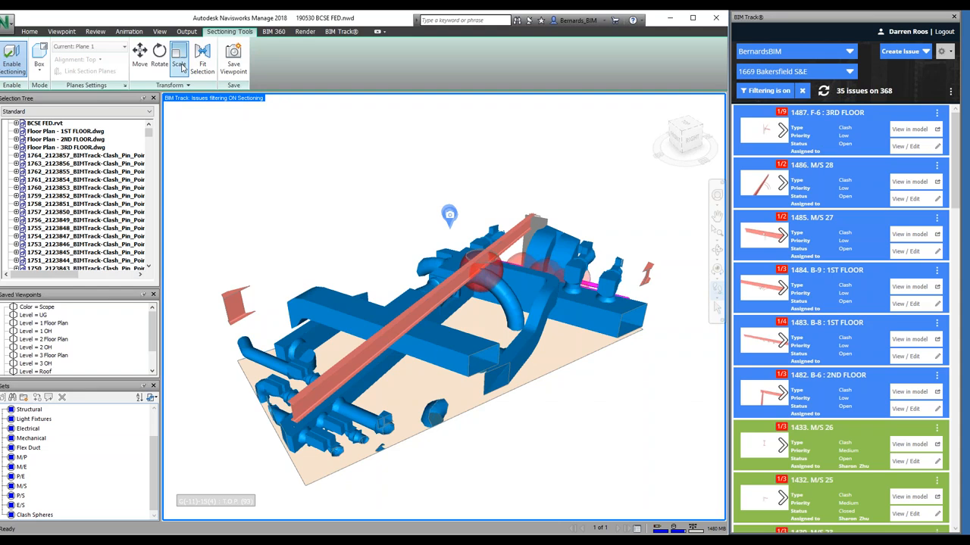
drag(496, 352, 594, 418)
drag(452, 274, 458, 182)
Step: Examine the clash sphere, ducts and steel beams up close inside the enlarged section box
middle_drag(551, 291, 529, 365)
scroll(529, 364, up, 5)
drag(559, 324, 582, 322)
drag(439, 346, 454, 254)
middle_drag(490, 246, 491, 279)
scroll(491, 279, up, 4)
drag(489, 280, 487, 275)
middle_drag(487, 275, 559, 356)
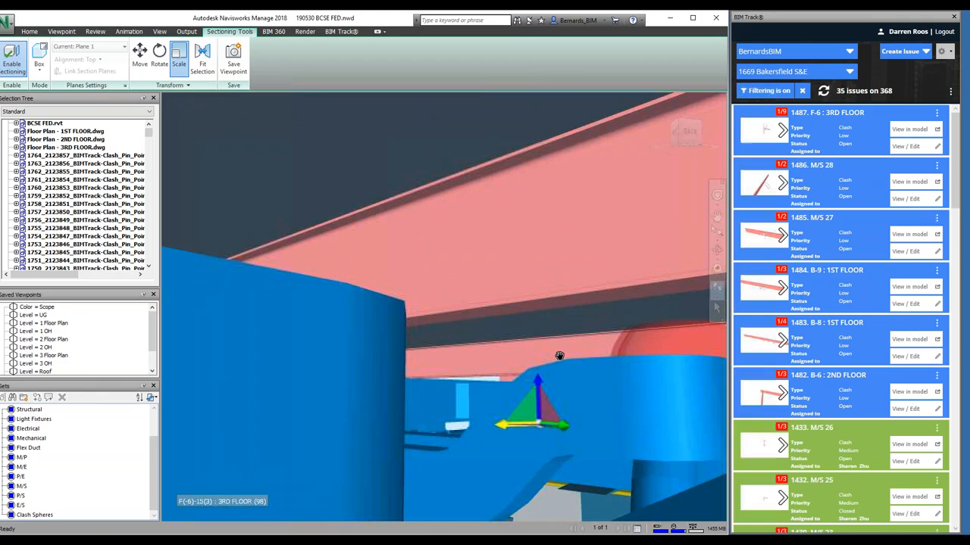
click(909, 128)
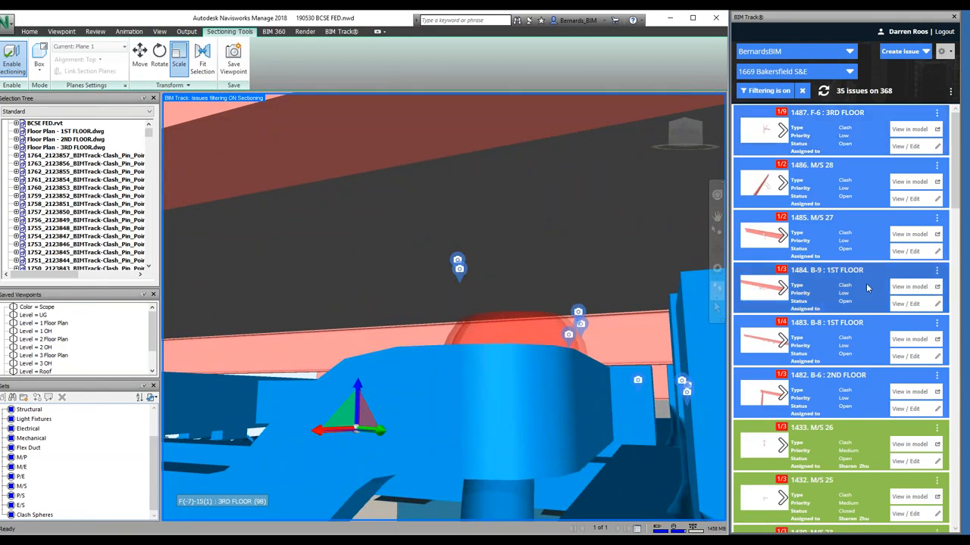
Step: Browse the filtered BIM Track issue list from the open 1480s issues down to the green M/S issues and back
scroll(829, 246, down, 5)
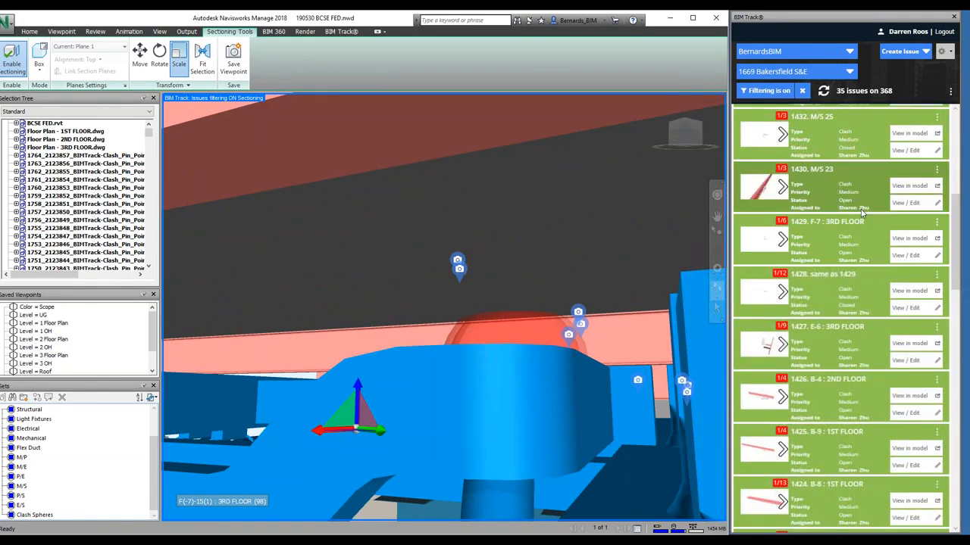
scroll(862, 212, up, 3)
scroll(862, 213, up, 3)
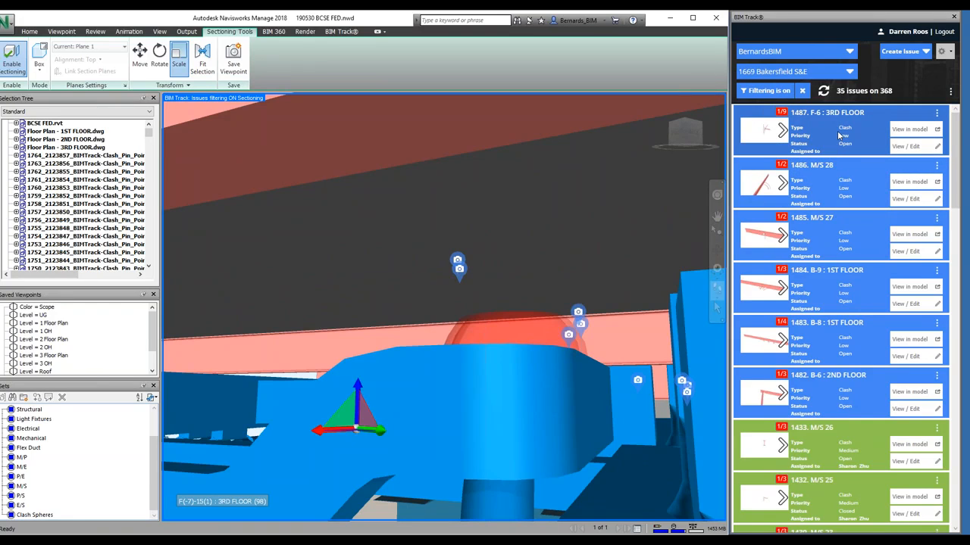
scroll(832, 151, down, 3)
scroll(829, 152, down, 5)
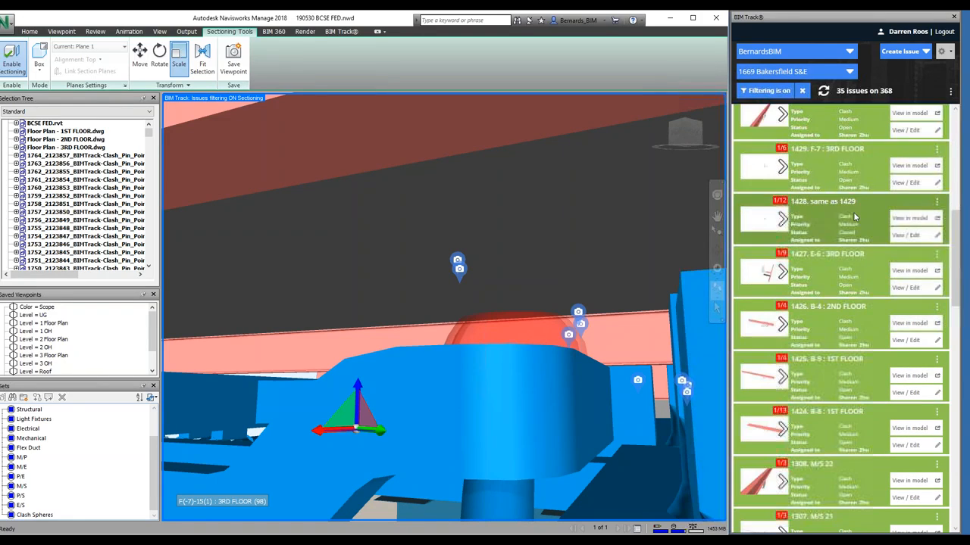
Step: Check the assignee choices in the issue filters, reapply the Mechanical / Structural group filter, and look through the listed issues
click(776, 93)
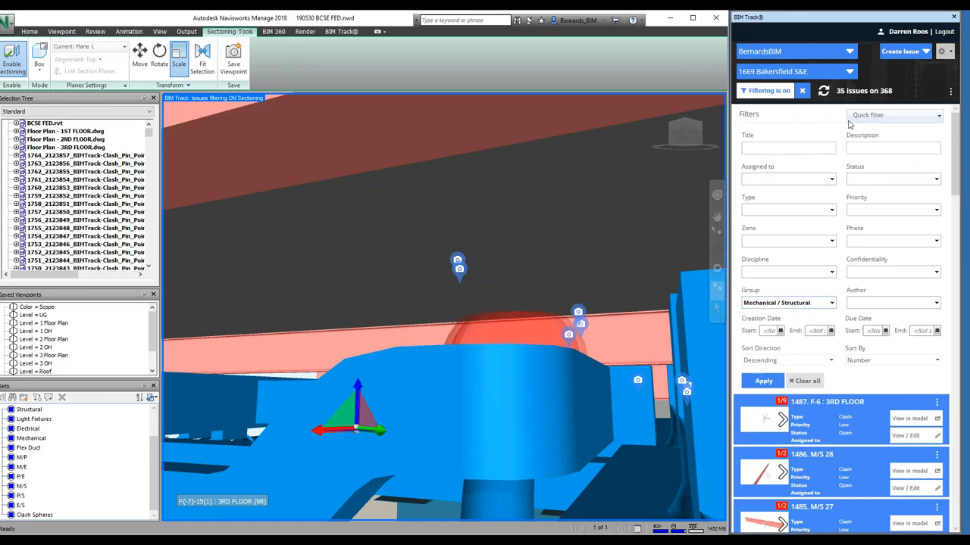
click(747, 182)
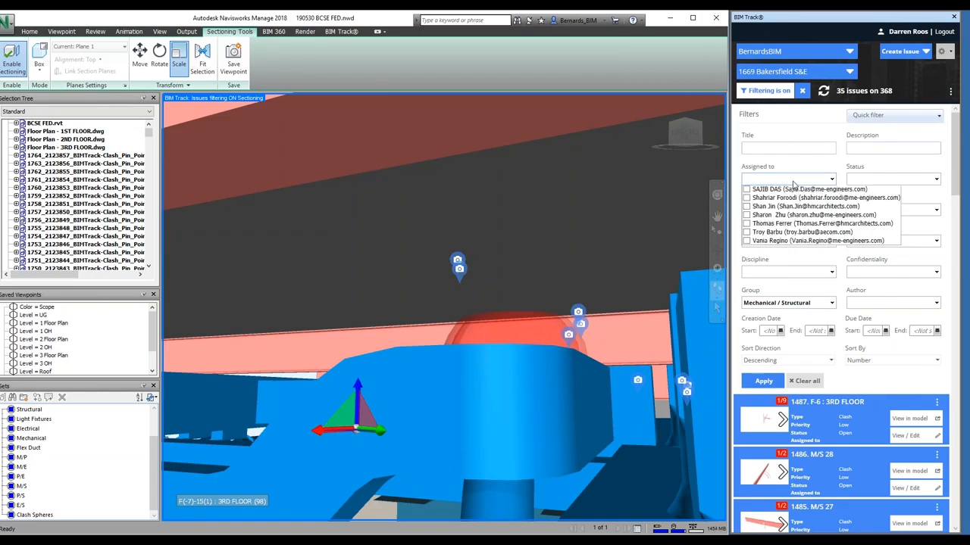
click(831, 152)
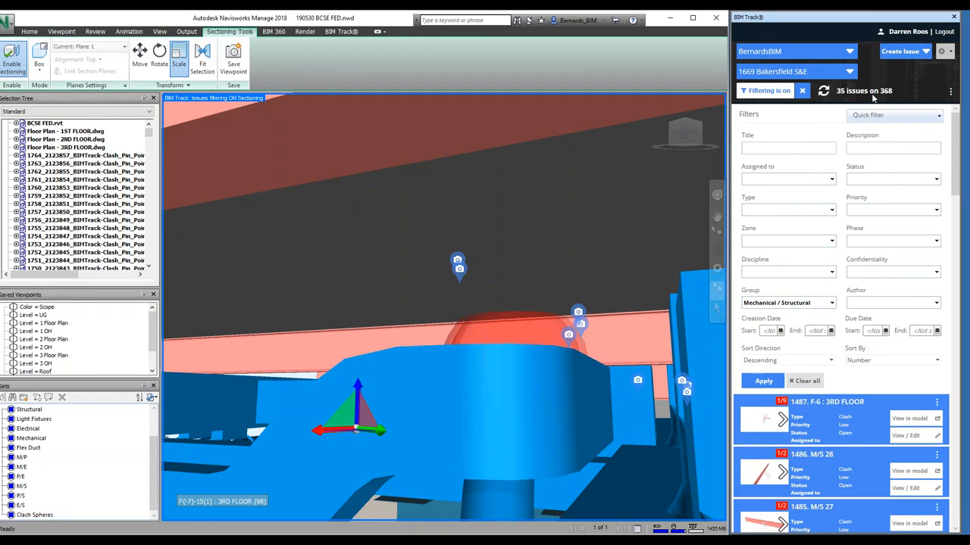
click(764, 381)
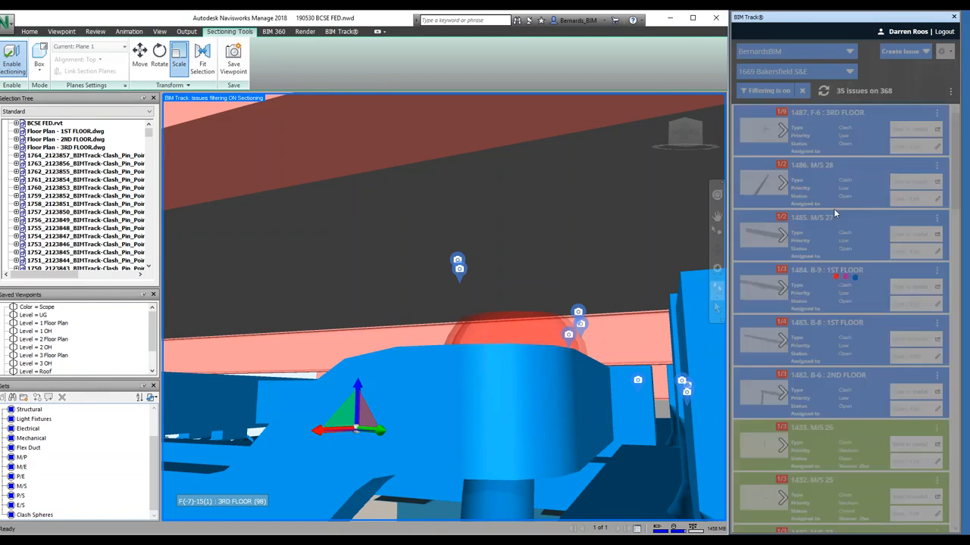
scroll(841, 227, down, 3)
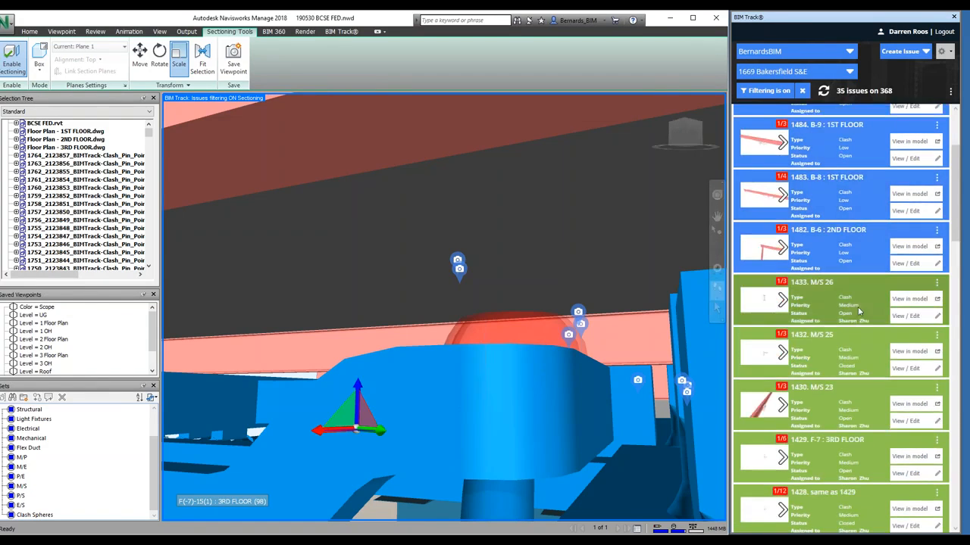
scroll(845, 304, down, 4)
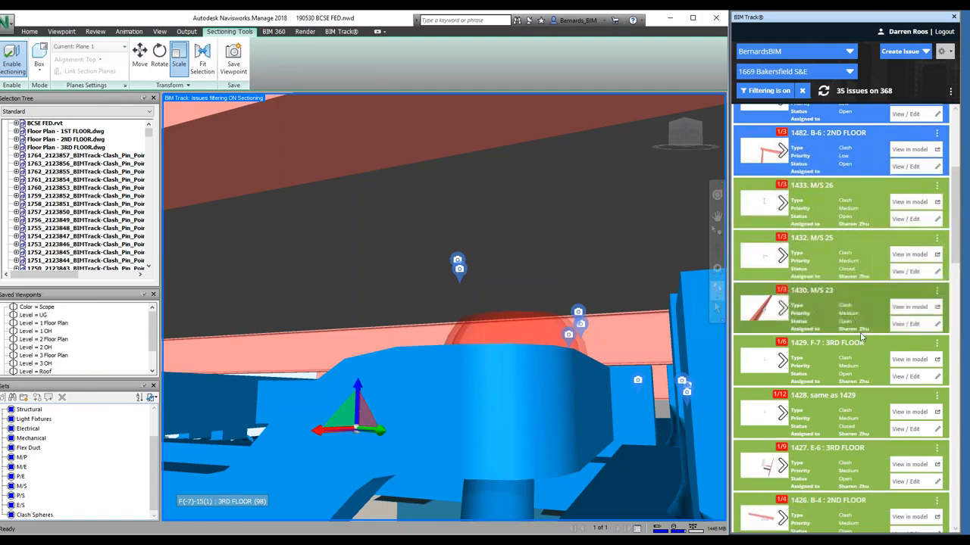
scroll(845, 250, down, 5)
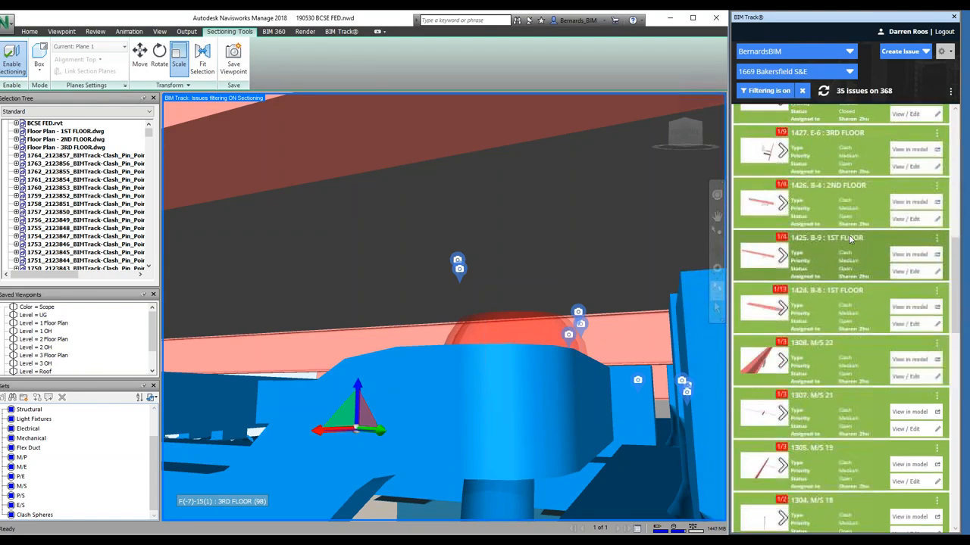
Step: Examine the whole enlarged section box, restore the Color = Scope viewpoint, and open the Level = 1 Floor Plan viewpoint
drag(440, 190, 443, 402)
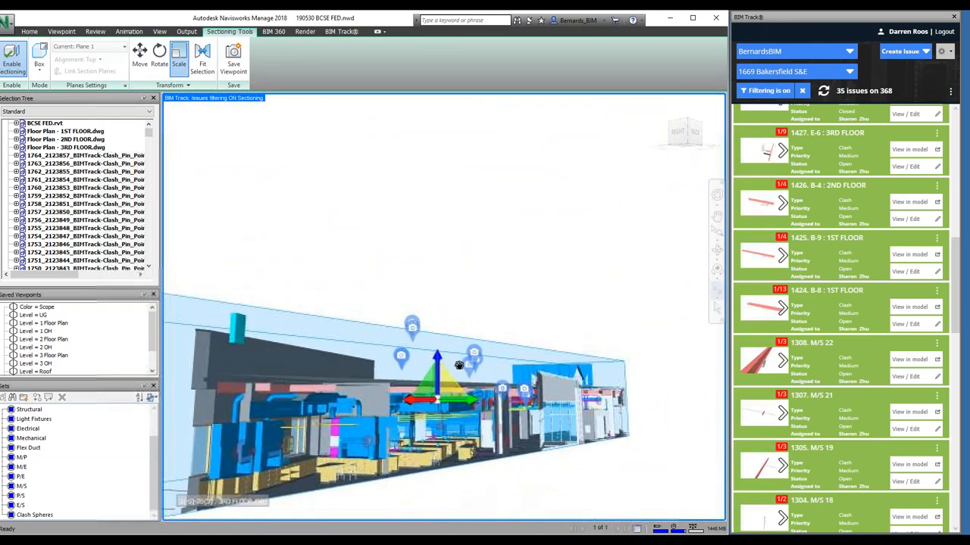
middle_drag(444, 401, 480, 160)
scroll(291, 239, down, 4)
click(38, 307)
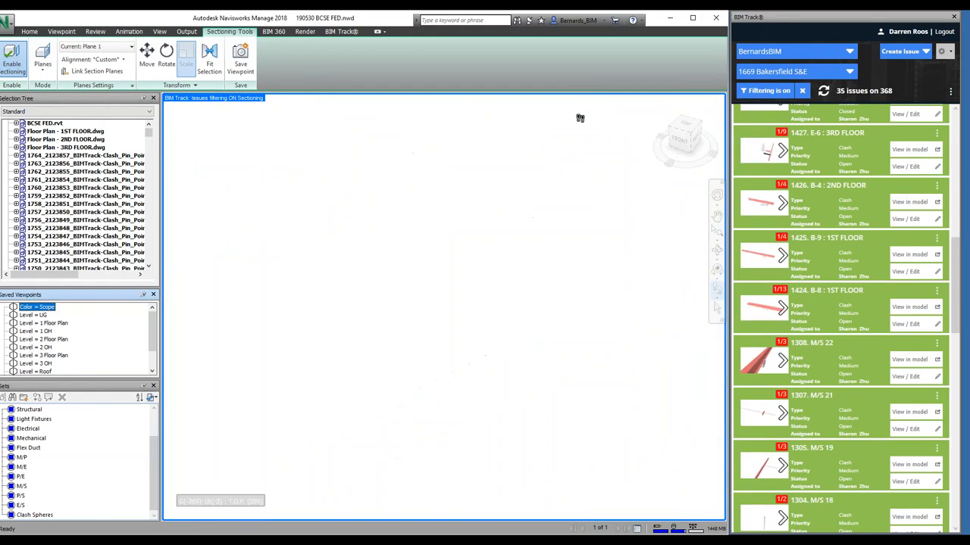
click(64, 324)
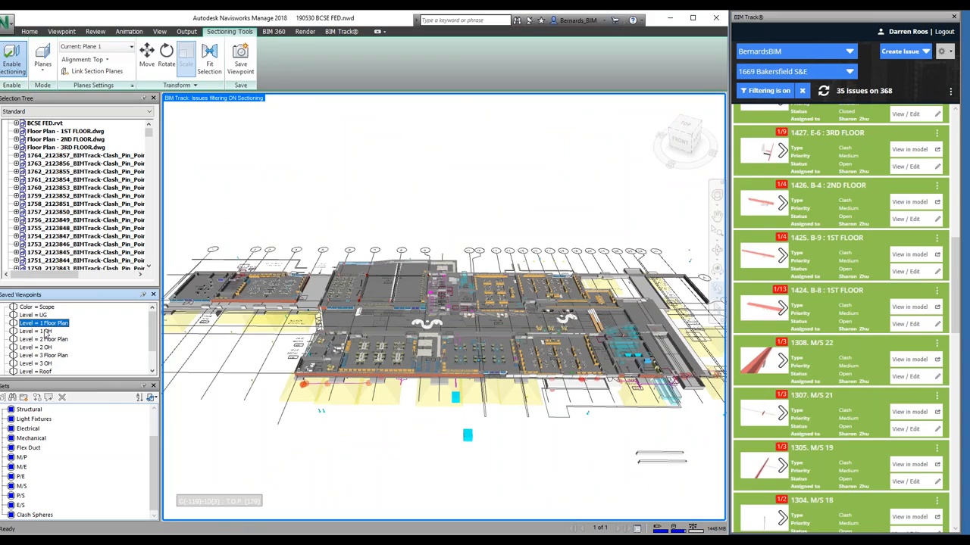